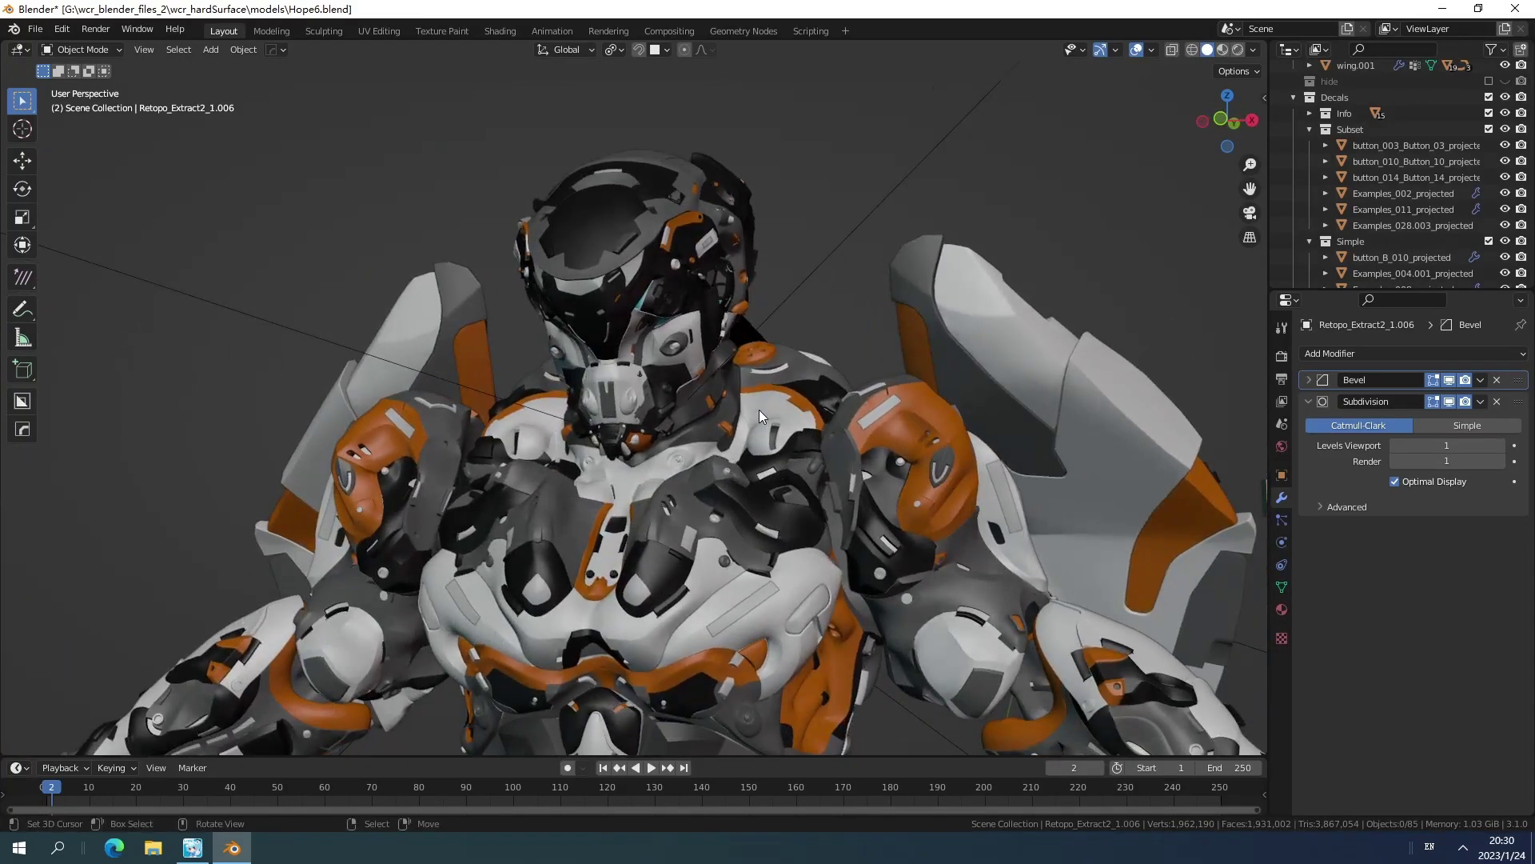
# Preview the robot's upper body with rendered viewport shading.
pyautogui.moveTo(759, 410); pyautogui.dragTo(726, 484, button='middle')
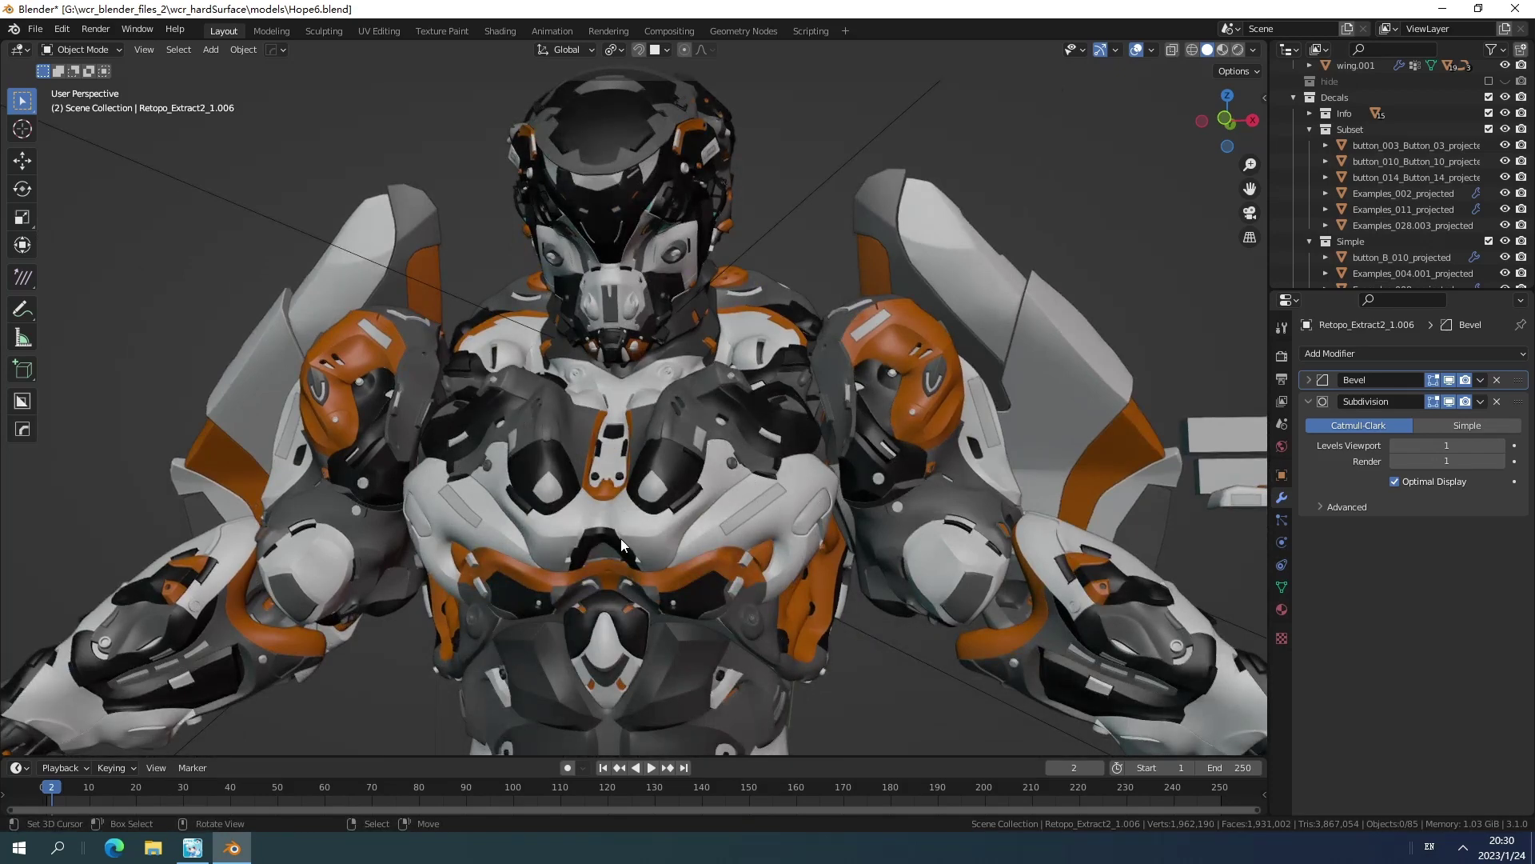
pyautogui.press('z')
pyautogui.click(654, 480)
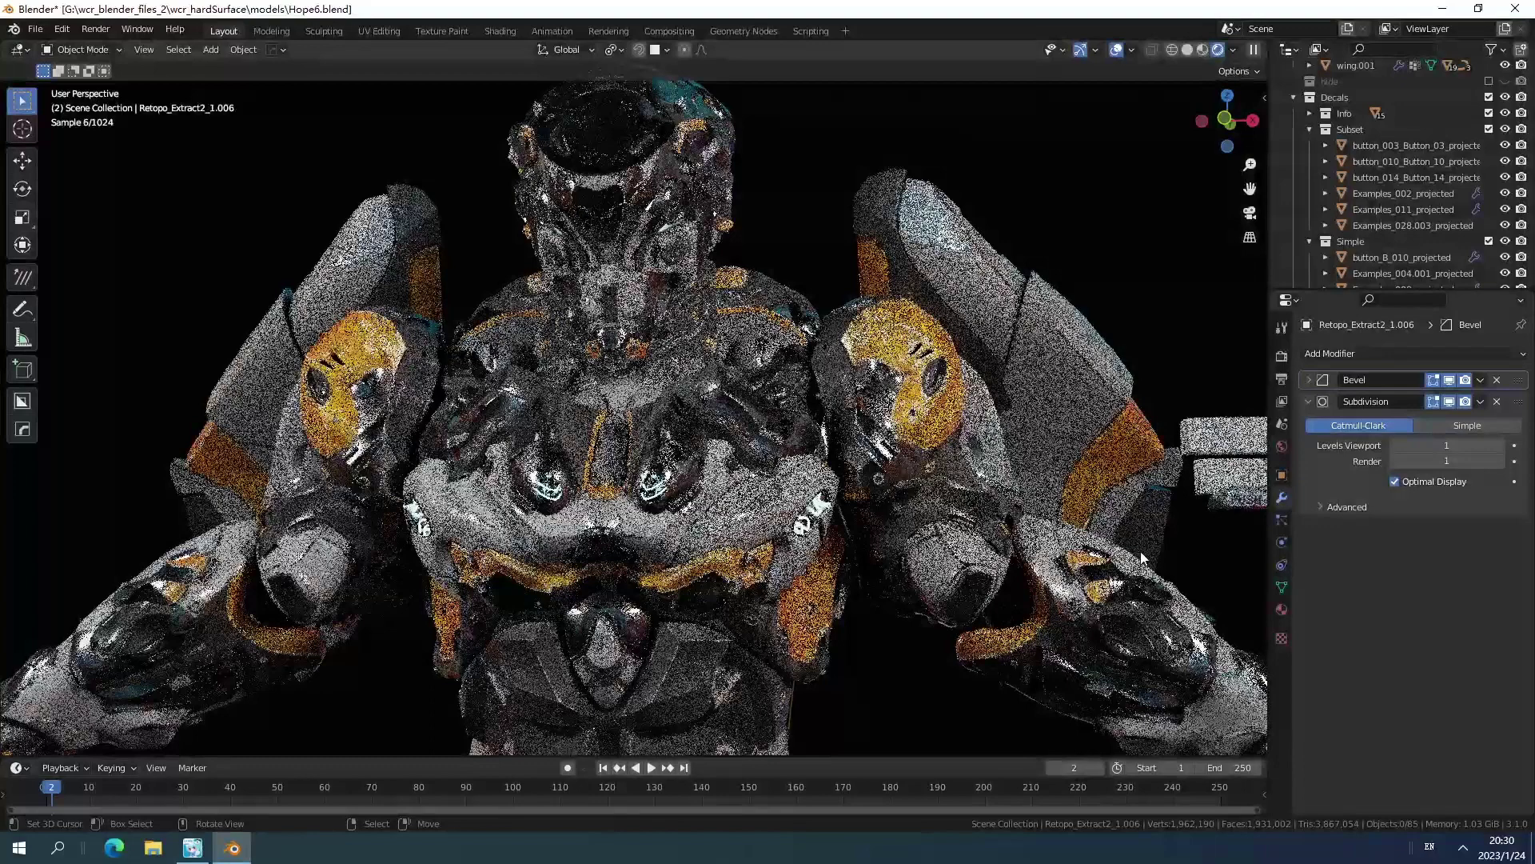
# Select the chest armor mesh and open its material node tree in the Shading workspace.
pyautogui.click(784, 499)
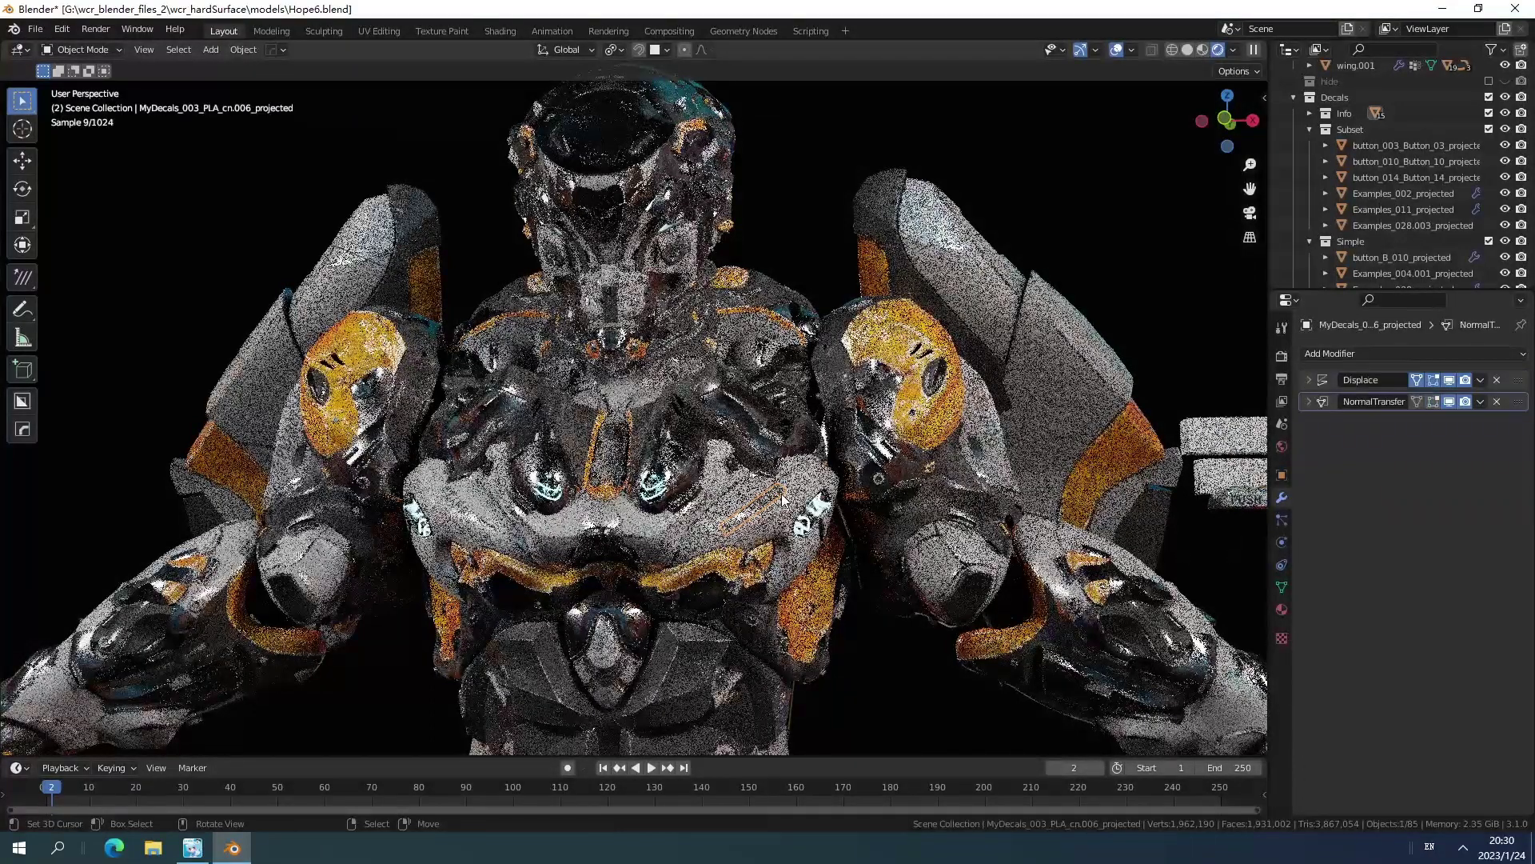
pyautogui.click(784, 500)
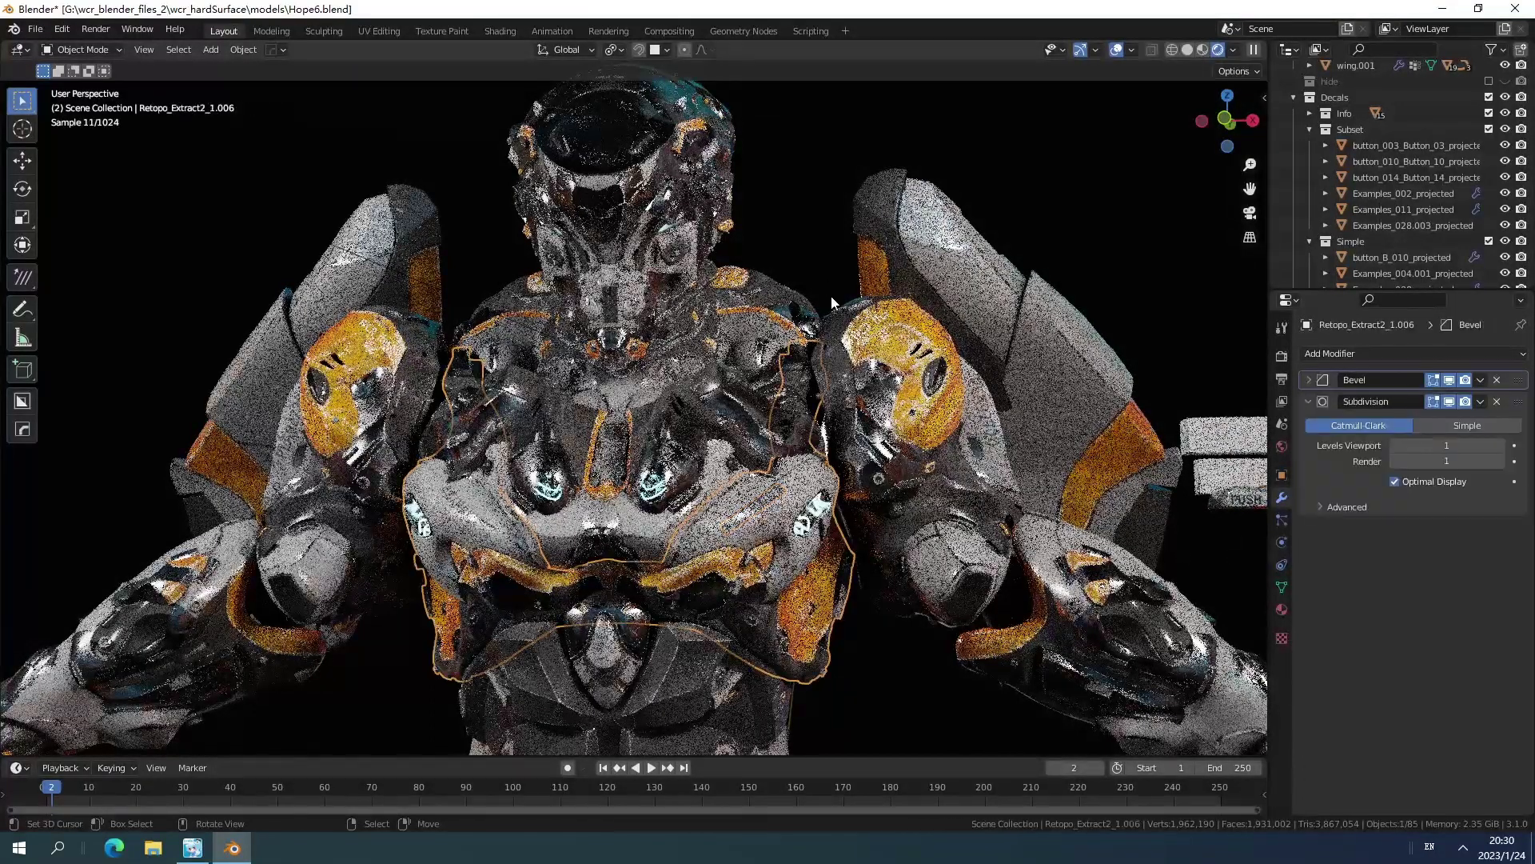
pyautogui.click(512, 25)
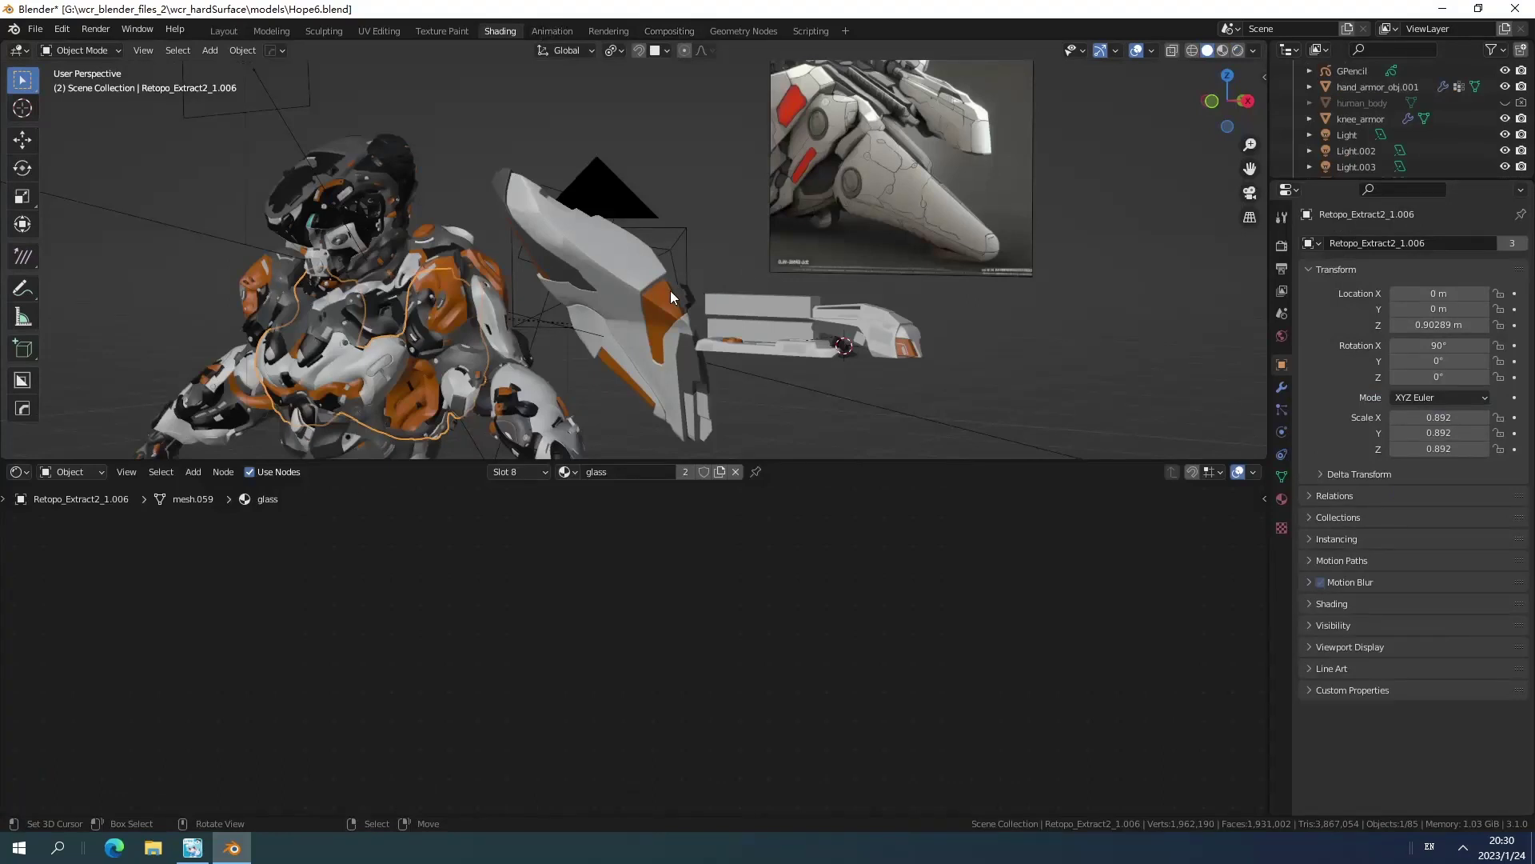
pyautogui.press('Home')
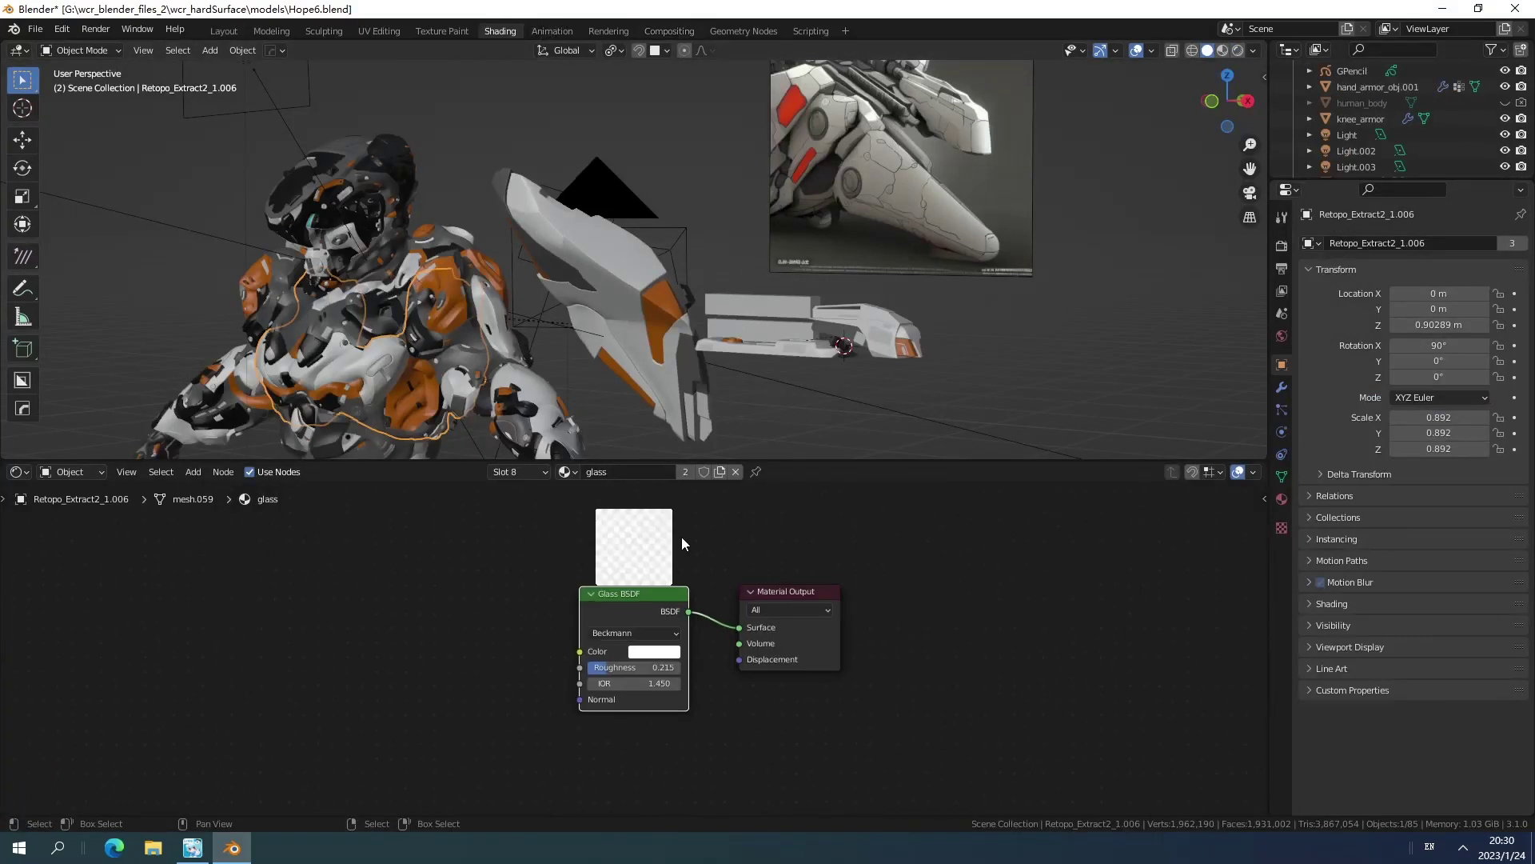
pyautogui.scroll(-4, 684, 539)
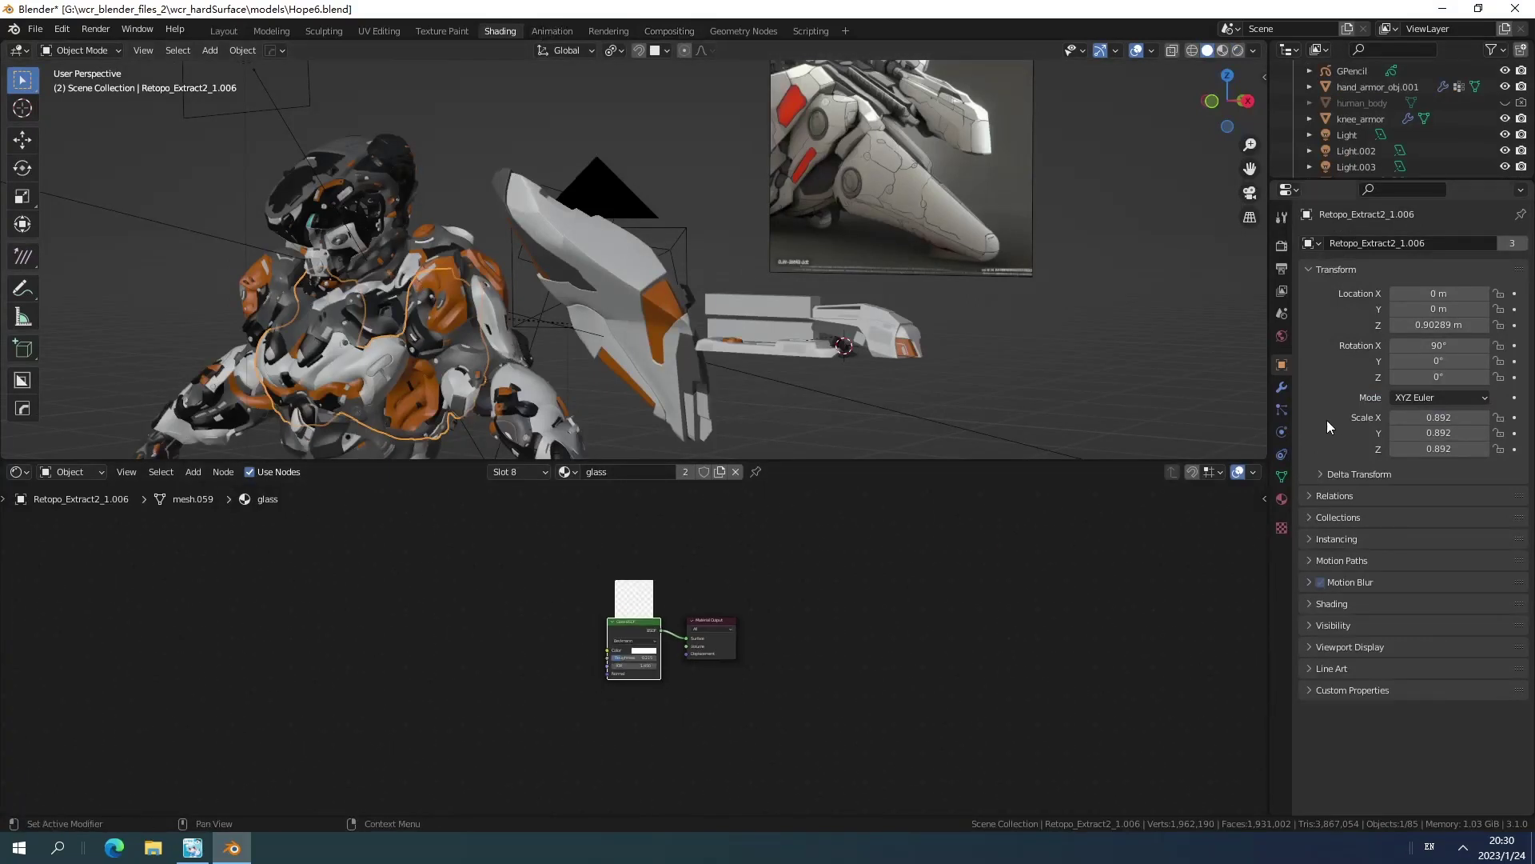
# Make metal_grey the chest armor's active material and display its node tree.
pyautogui.click(1282, 499)
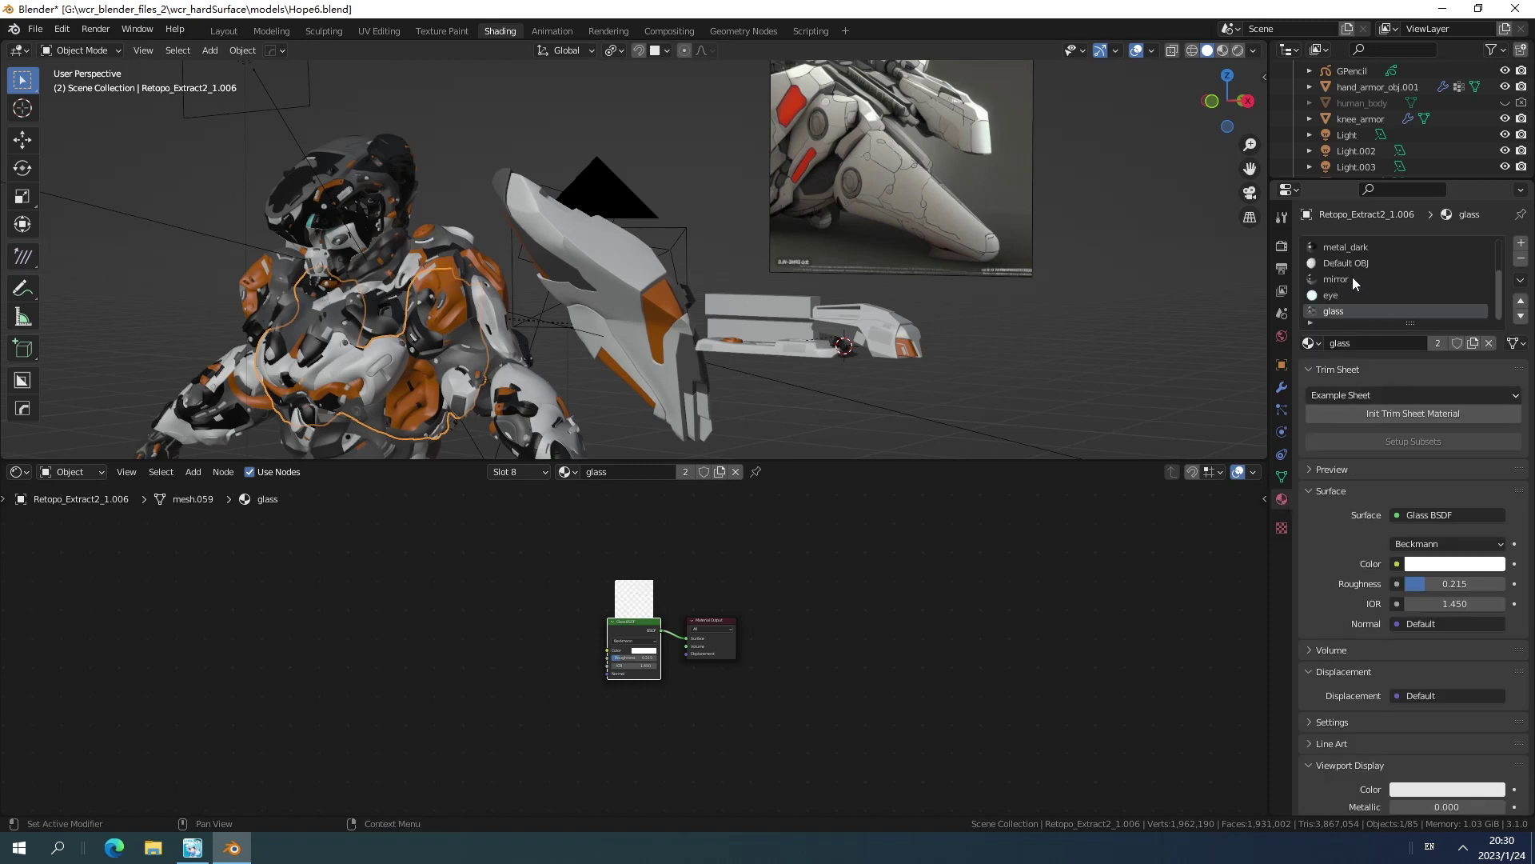
pyautogui.scroll(3, 1351, 276)
pyautogui.click(1366, 248)
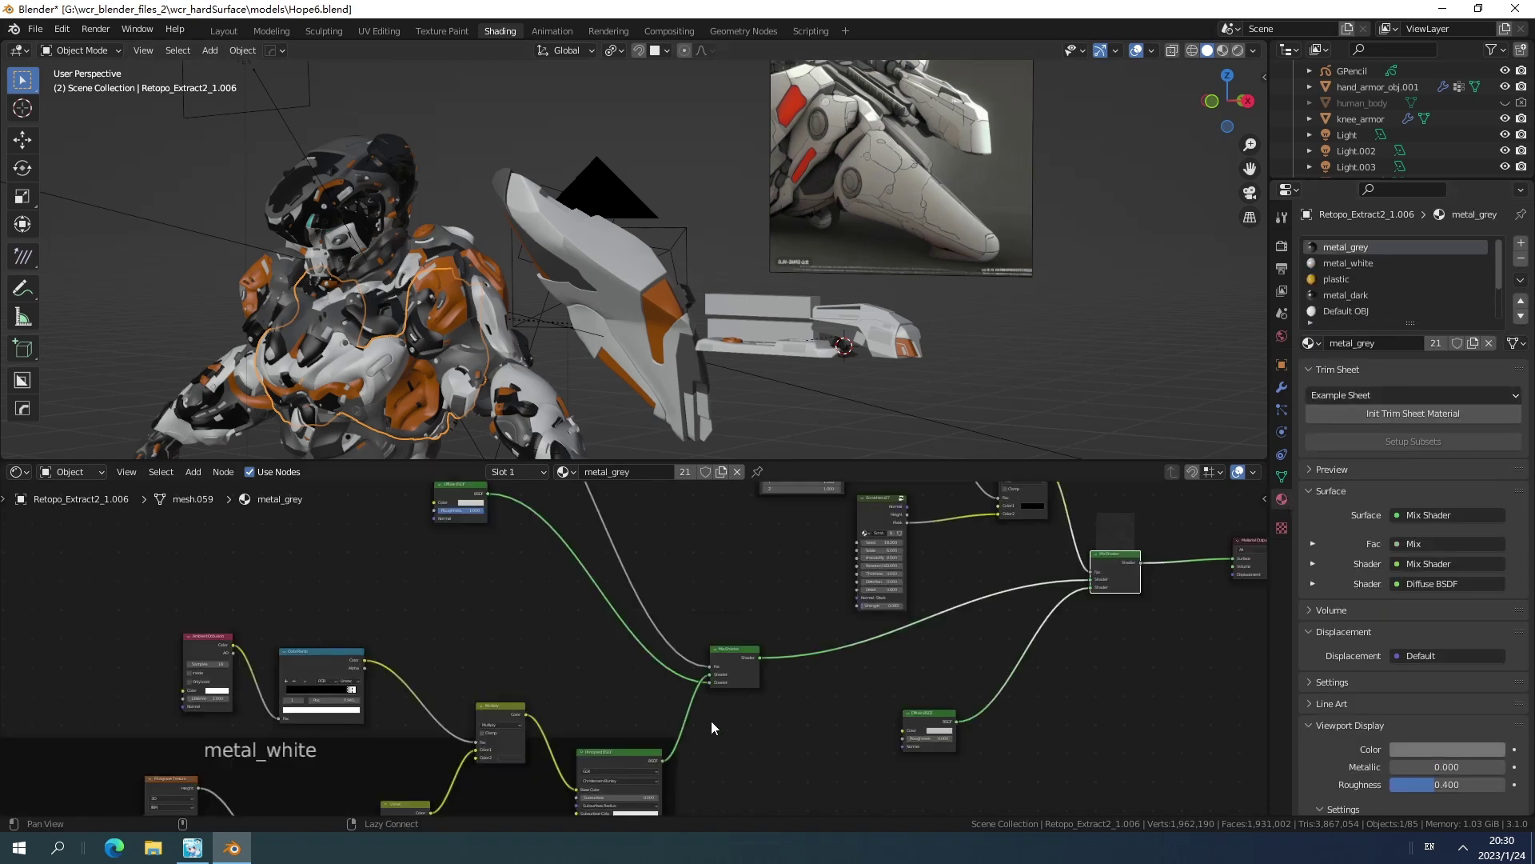
pyautogui.scroll(3, 857, 631)
pyautogui.keyDown('alt'); pyautogui.moveTo(791, 699); pyautogui.dragTo(878, 697); pyautogui.keyUp('alt')
pyautogui.scroll(2, 828, 644)
pyautogui.keyDown('alt'); pyautogui.moveTo(640, 328); pyautogui.dragTo(680, 328); pyautogui.keyUp('alt')
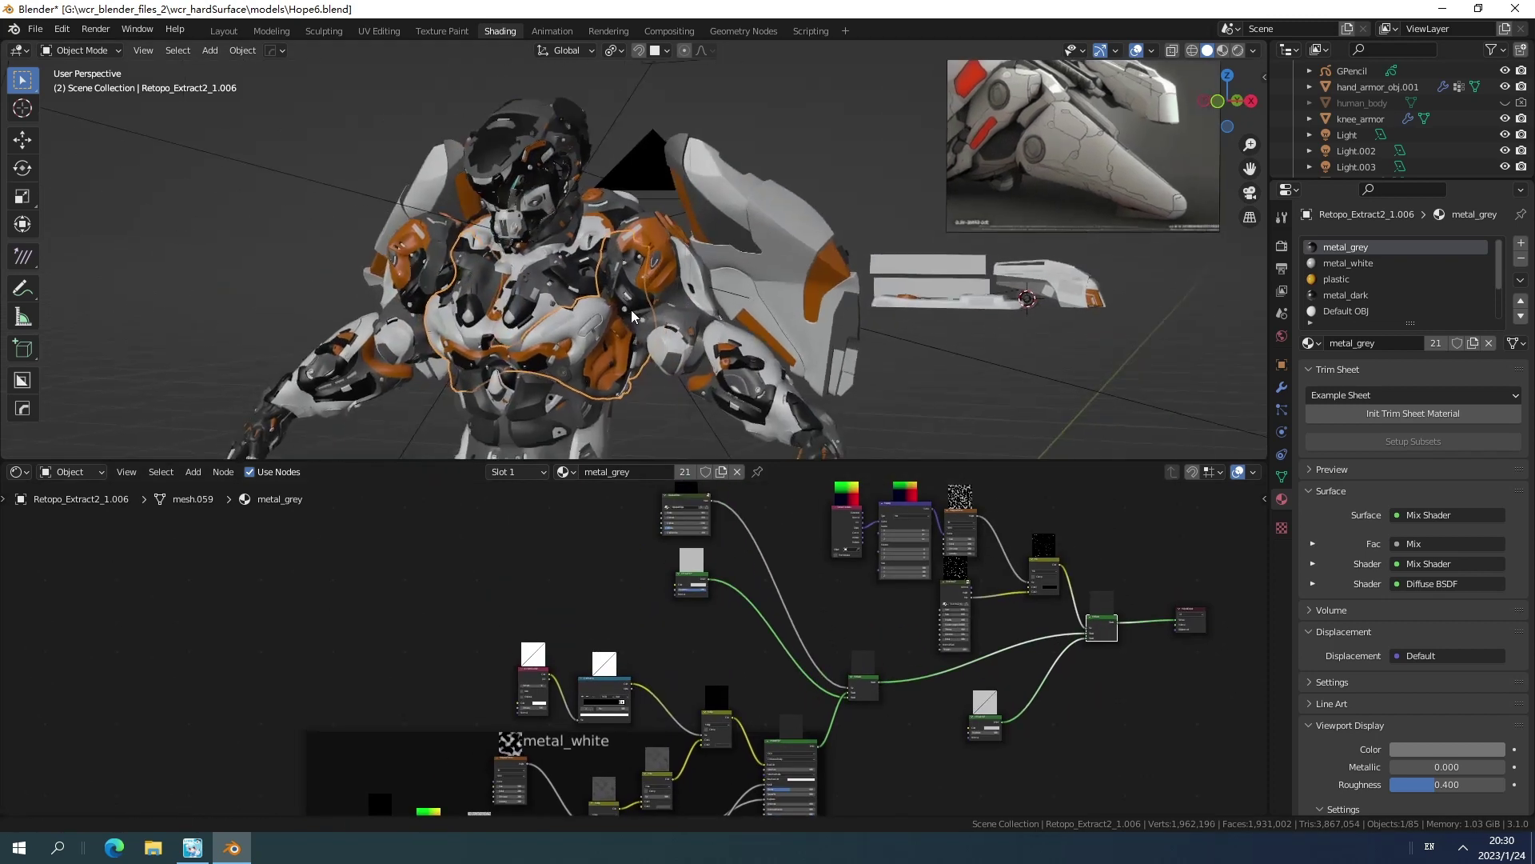
# Look inside the "chipped paint Edges" node group of metal_grey and return to the material's main node tree.
pyautogui.scroll(4, 680, 328)
pyautogui.keyDown('alt'); pyautogui.moveTo(686, 583); pyautogui.dragTo(760, 696); pyautogui.keyUp('alt')
pyautogui.scroll(11, 774, 644)
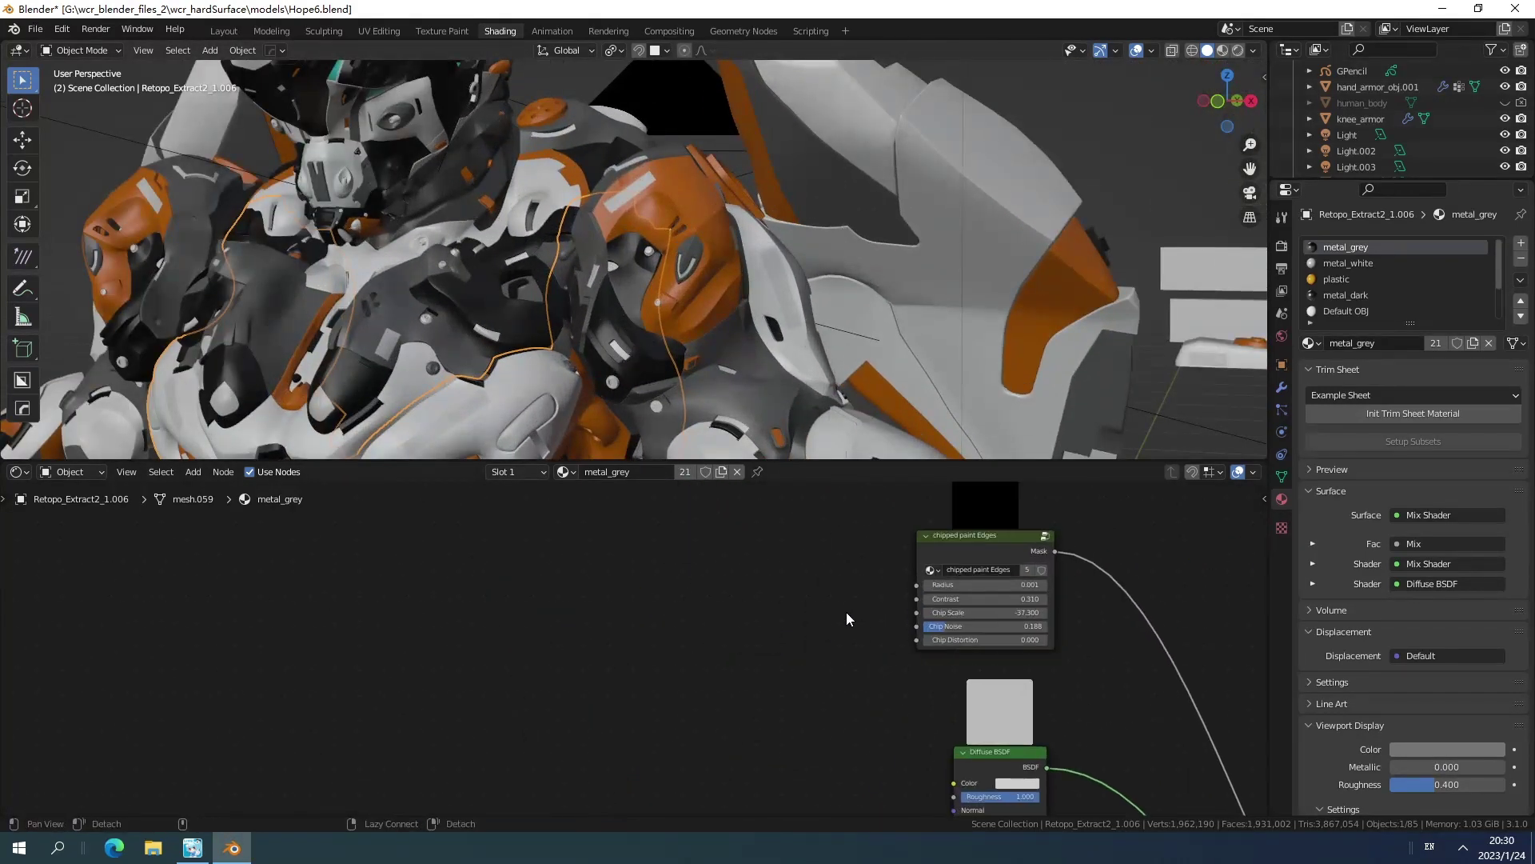
pyautogui.keyDown('alt'); pyautogui.moveTo(985, 566); pyautogui.dragTo(830, 617); pyautogui.keyUp('alt')
pyautogui.scroll(3, 847, 601)
pyautogui.scroll(-1, 894, 571)
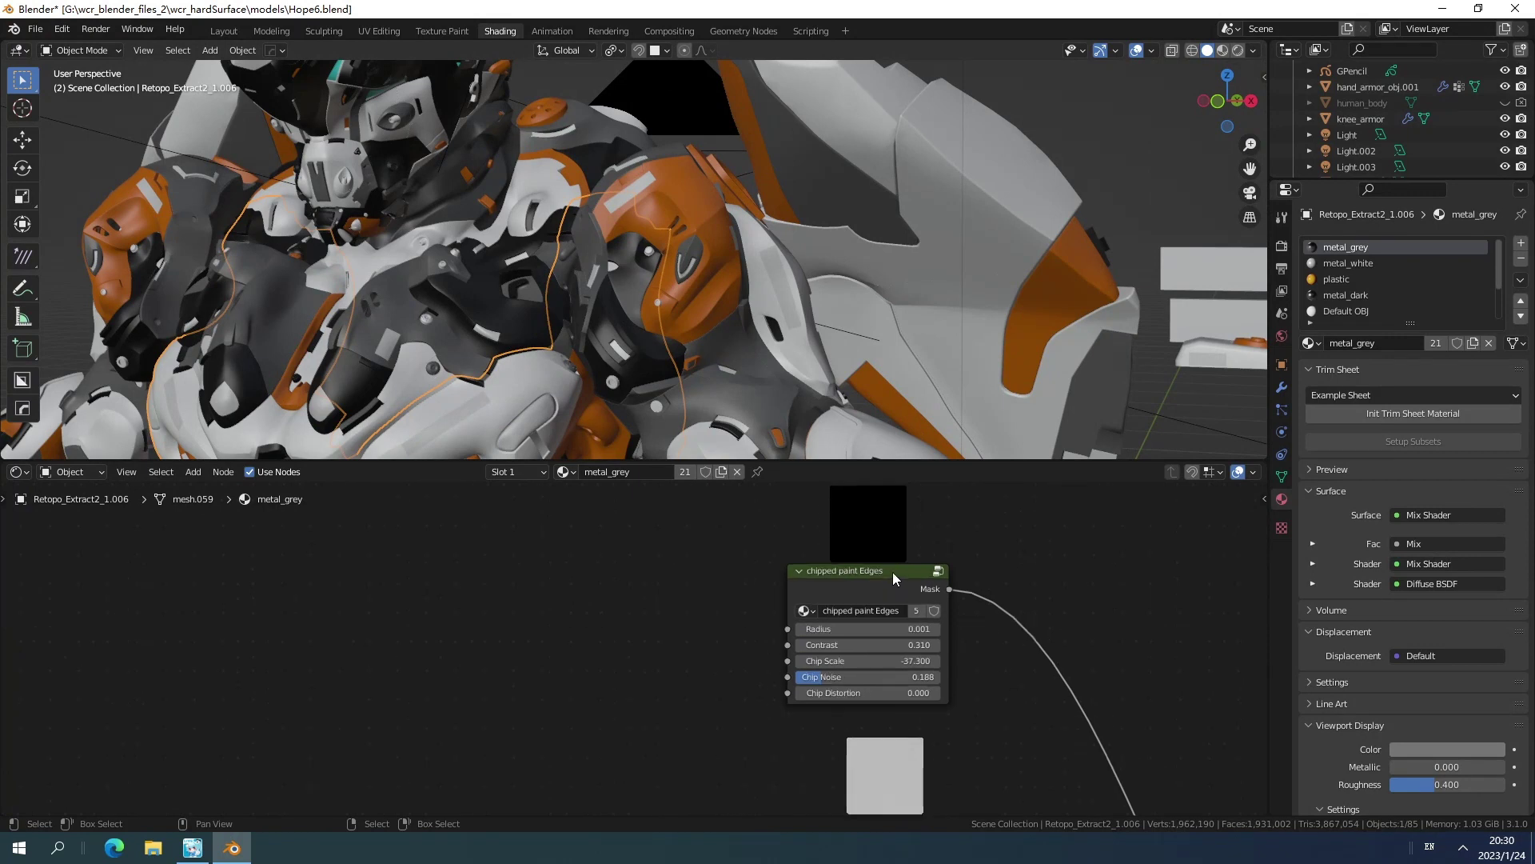
pyautogui.scroll(-1, 857, 582)
pyautogui.click(837, 581)
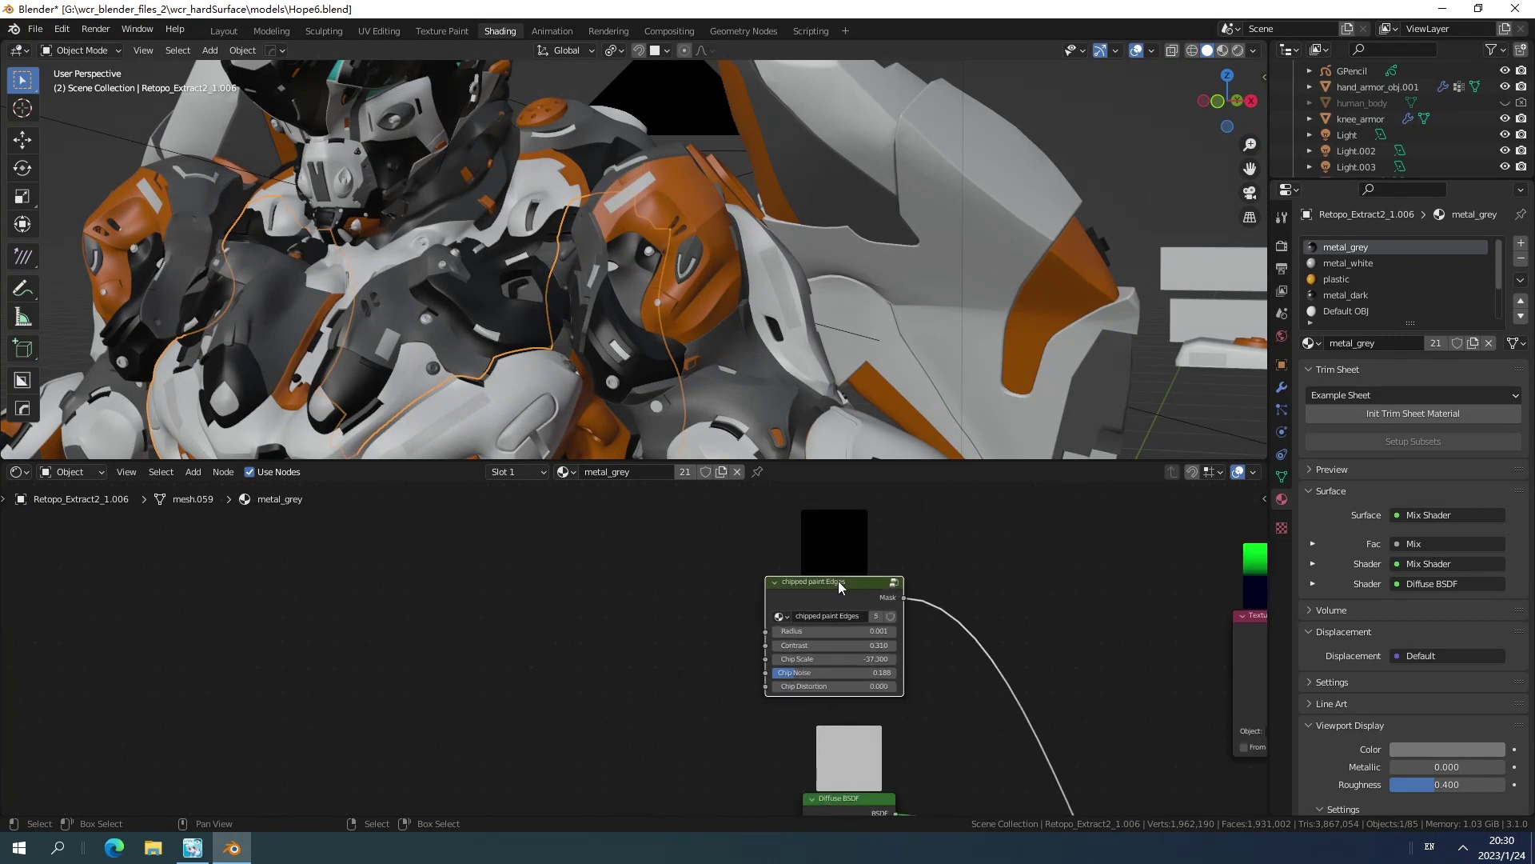
pyautogui.press('Tab')
pyautogui.scroll(-1, 839, 583)
pyautogui.keyDown('alt'); pyautogui.moveTo(750, 638); pyautogui.dragTo(810, 565); pyautogui.keyUp('alt')
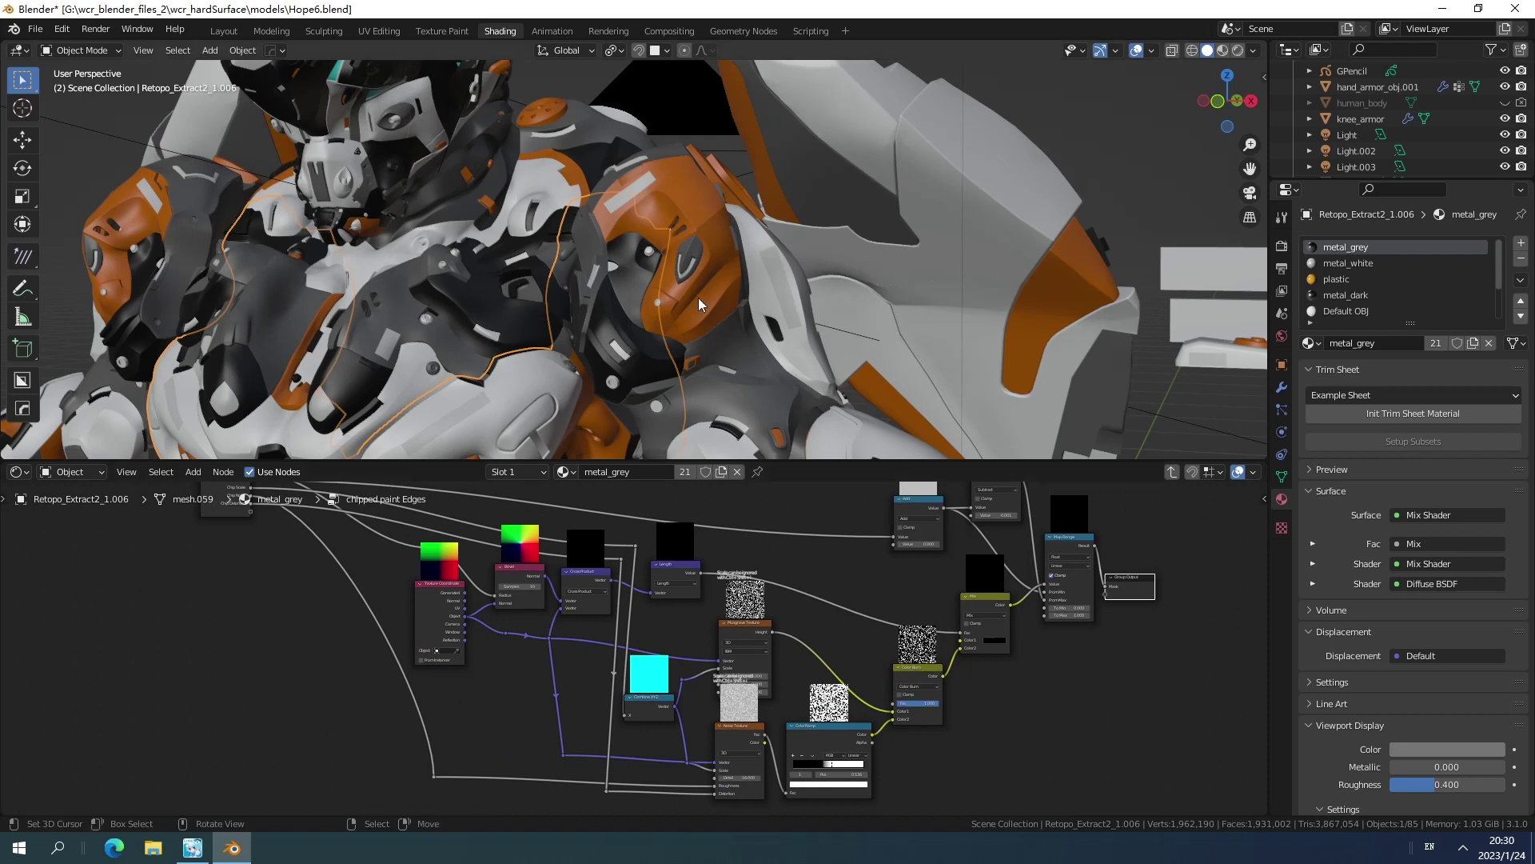
pyautogui.scroll(1, 698, 297)
pyautogui.press('Tab')
# Examine the remaining metal_grey nodes, including the framed metal_white section and the Mix Shader chain.
pyautogui.moveTo(885, 651); pyautogui.dragTo(707, 579, button='middle')
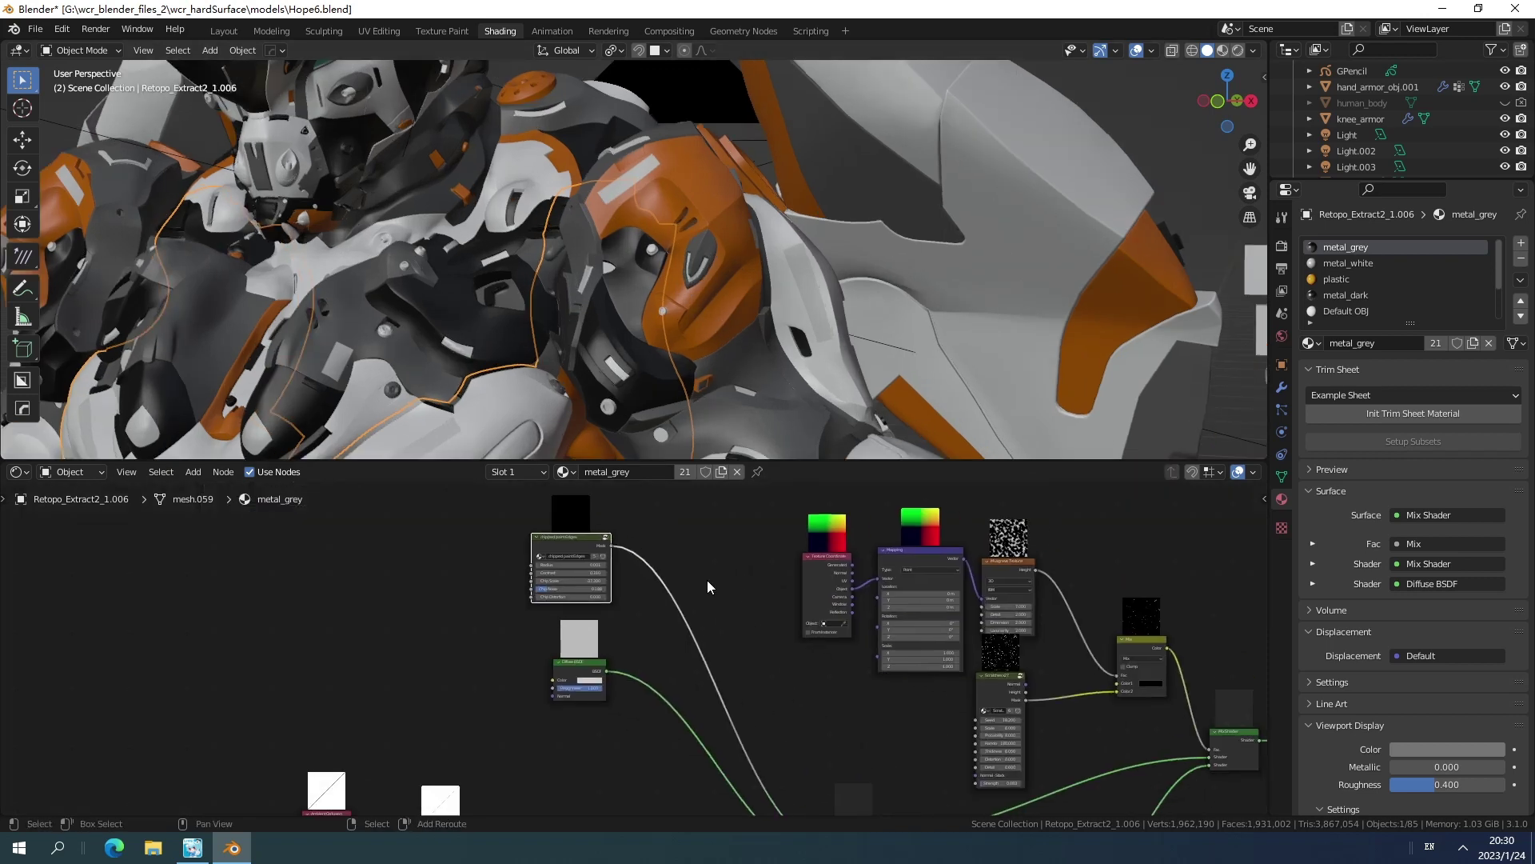
pyautogui.scroll(-1, 707, 579)
pyautogui.moveTo(766, 708); pyautogui.dragTo(774, 618, button='middle')
pyautogui.scroll(-4, 774, 621)
pyautogui.keyDown('alt'); pyautogui.moveTo(712, 672); pyautogui.dragTo(816, 592); pyautogui.keyUp('alt')
pyautogui.moveTo(815, 591); pyautogui.dragTo(787, 528, button='middle')
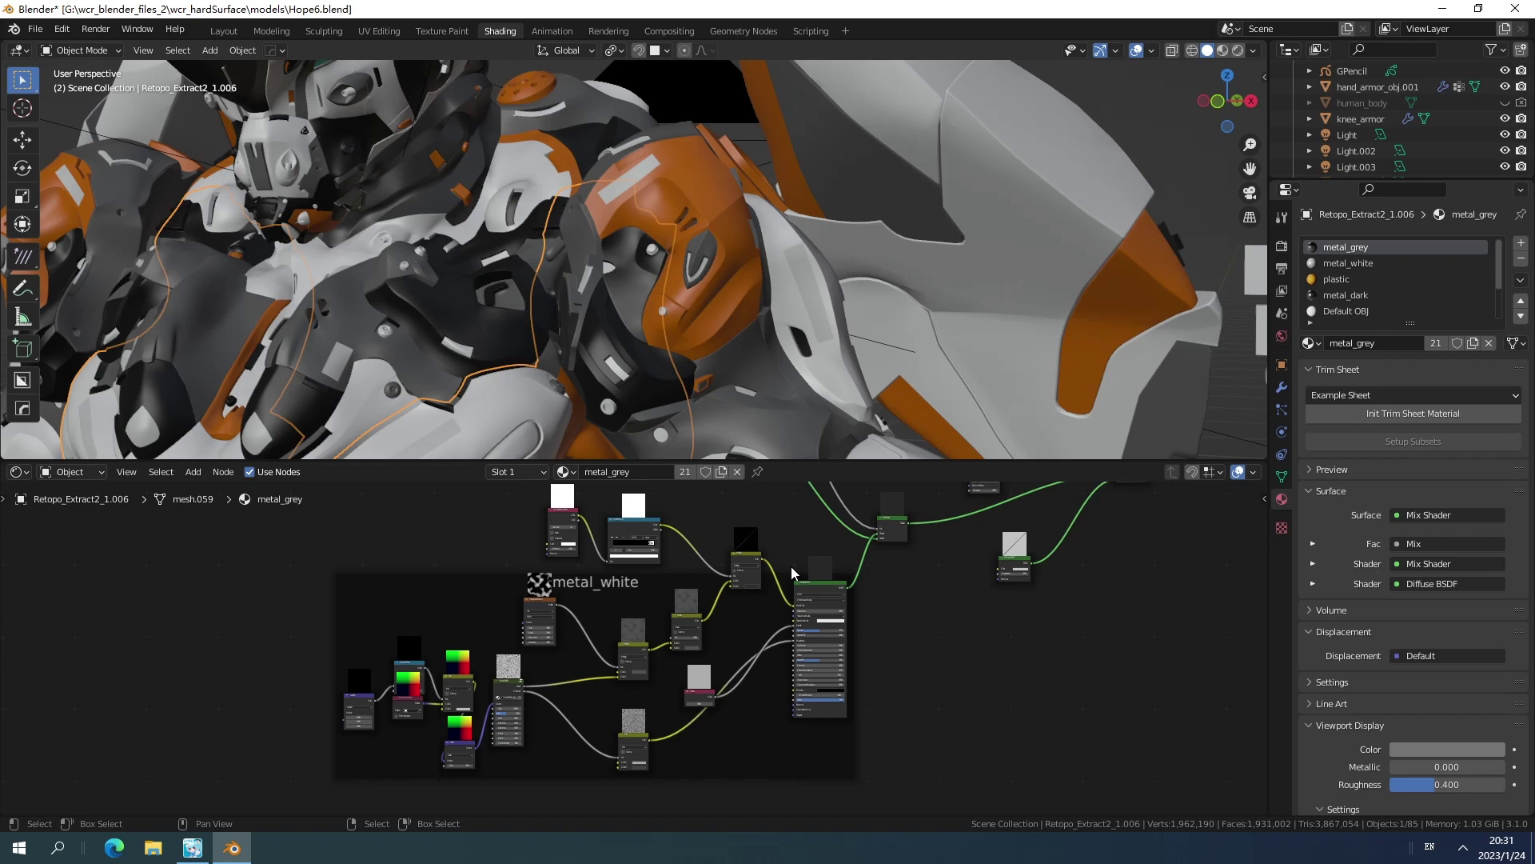
pyautogui.moveTo(792, 545); pyautogui.dragTo(801, 660, button='middle')
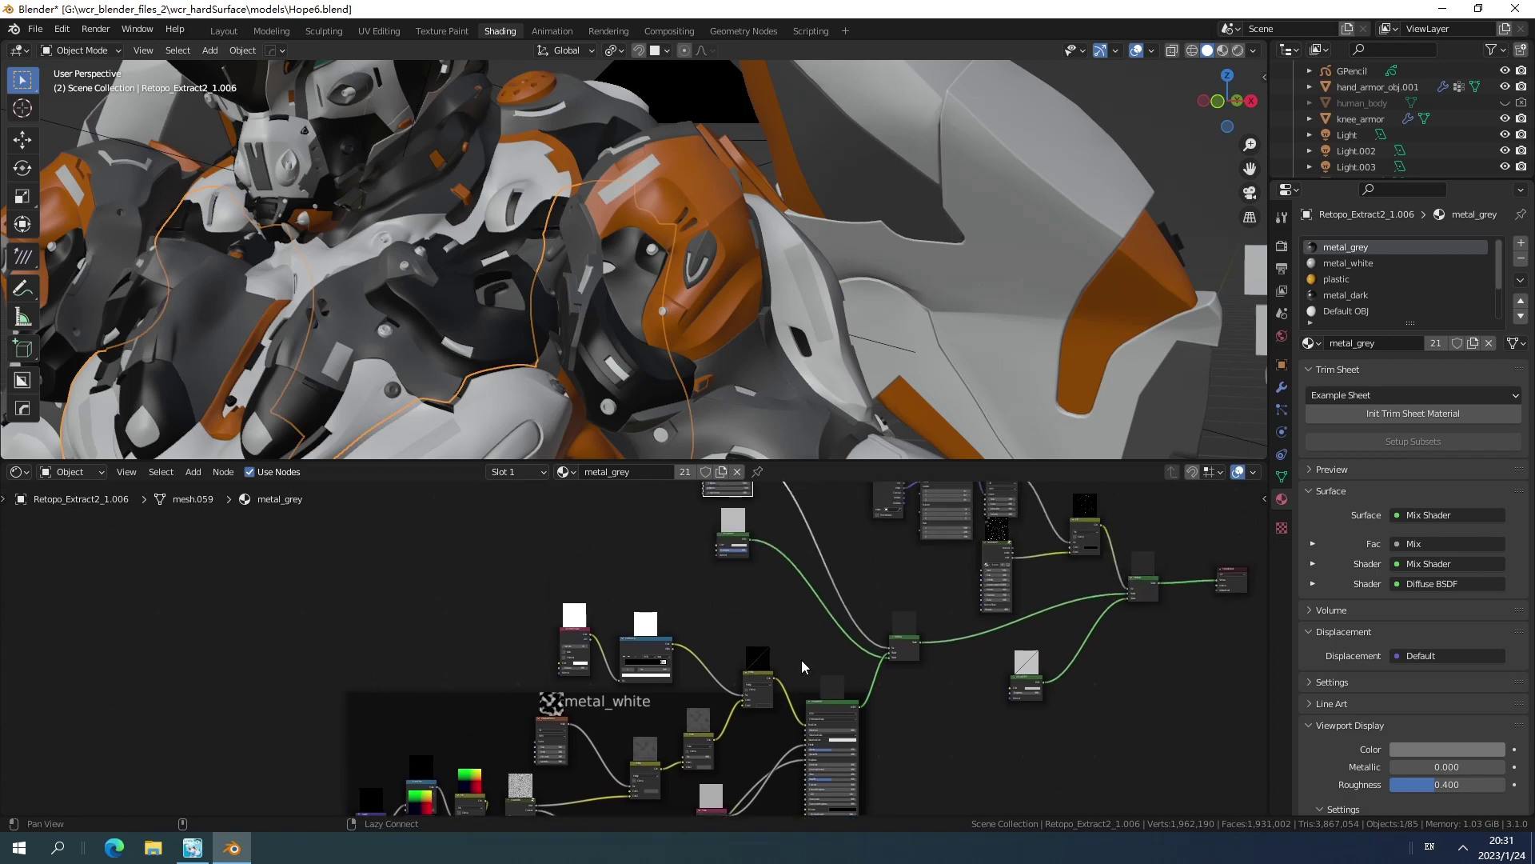
pyautogui.scroll(2, 800, 619)
pyautogui.moveTo(751, 280); pyautogui.dragTo(756, 307, button='middle')
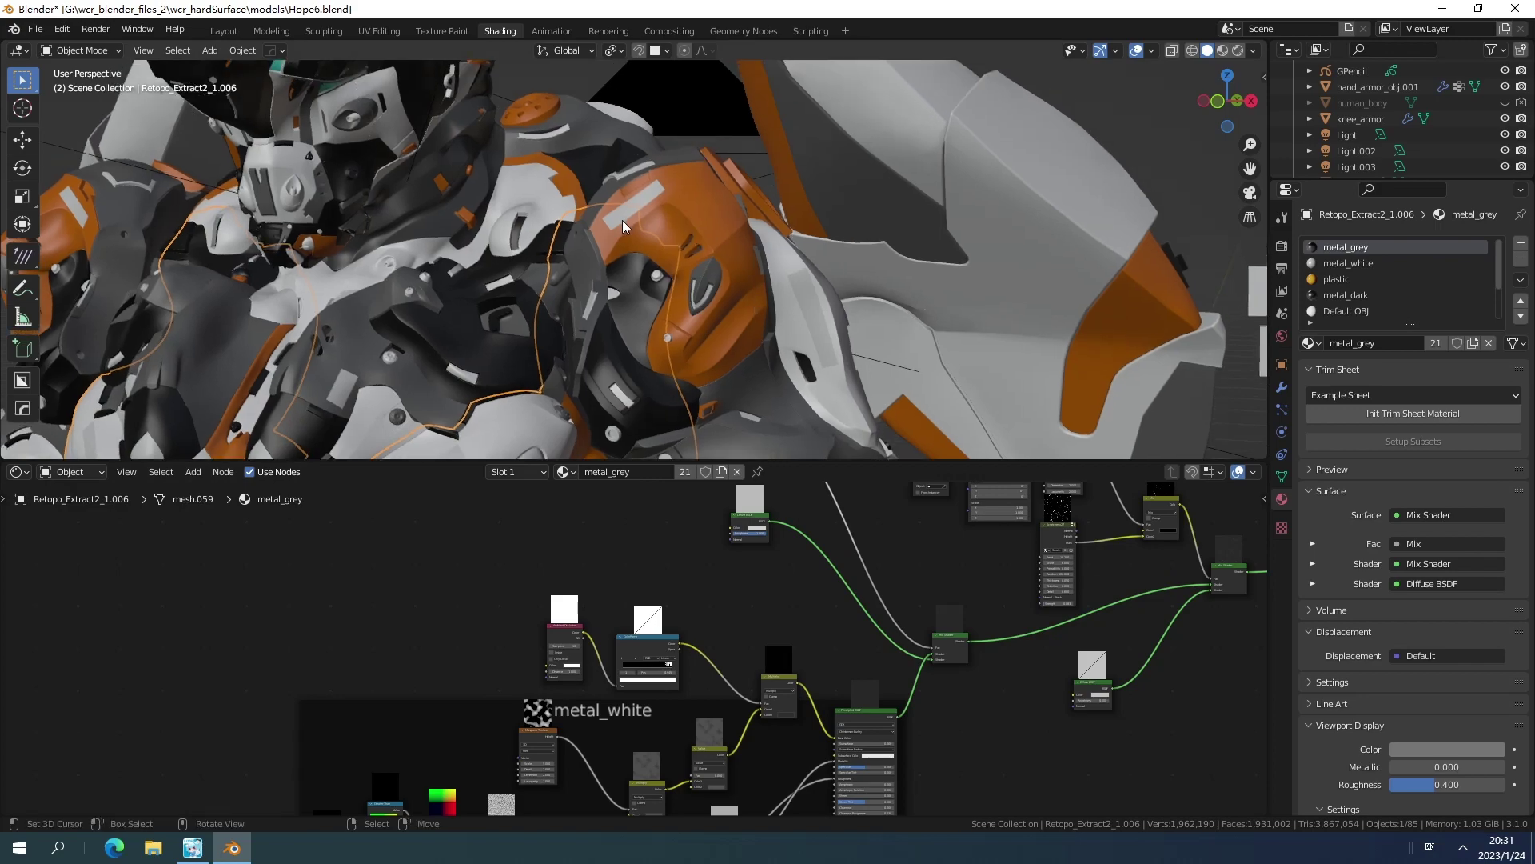
# Deselect all objects and preview the chest and shoulder materials in rendered shading.
pyautogui.moveTo(553, 263); pyautogui.dragTo(649, 302, button='middle')
pyautogui.press('z')
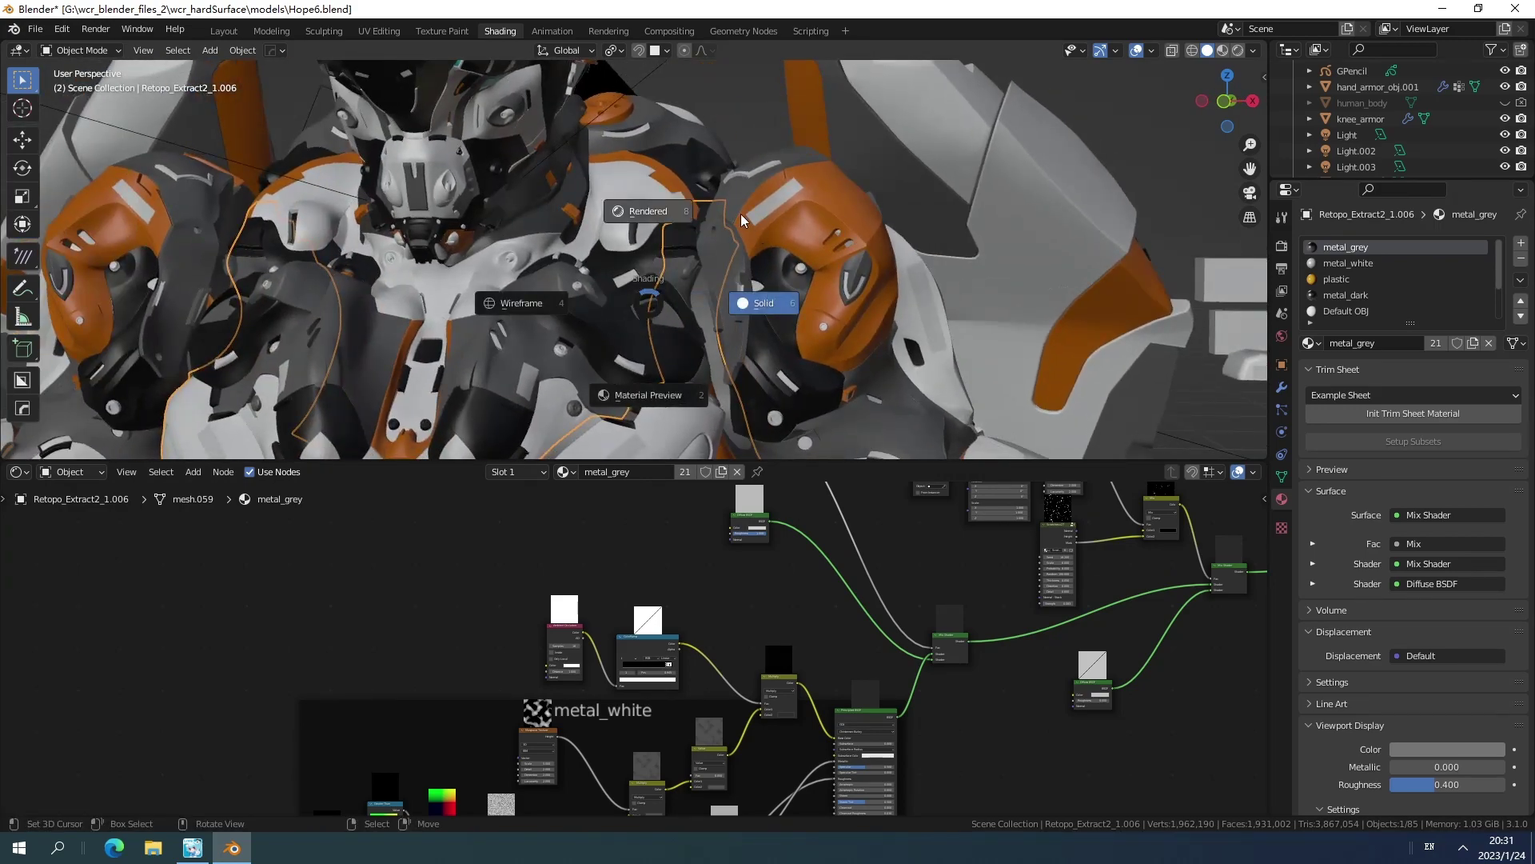
pyautogui.click(741, 214)
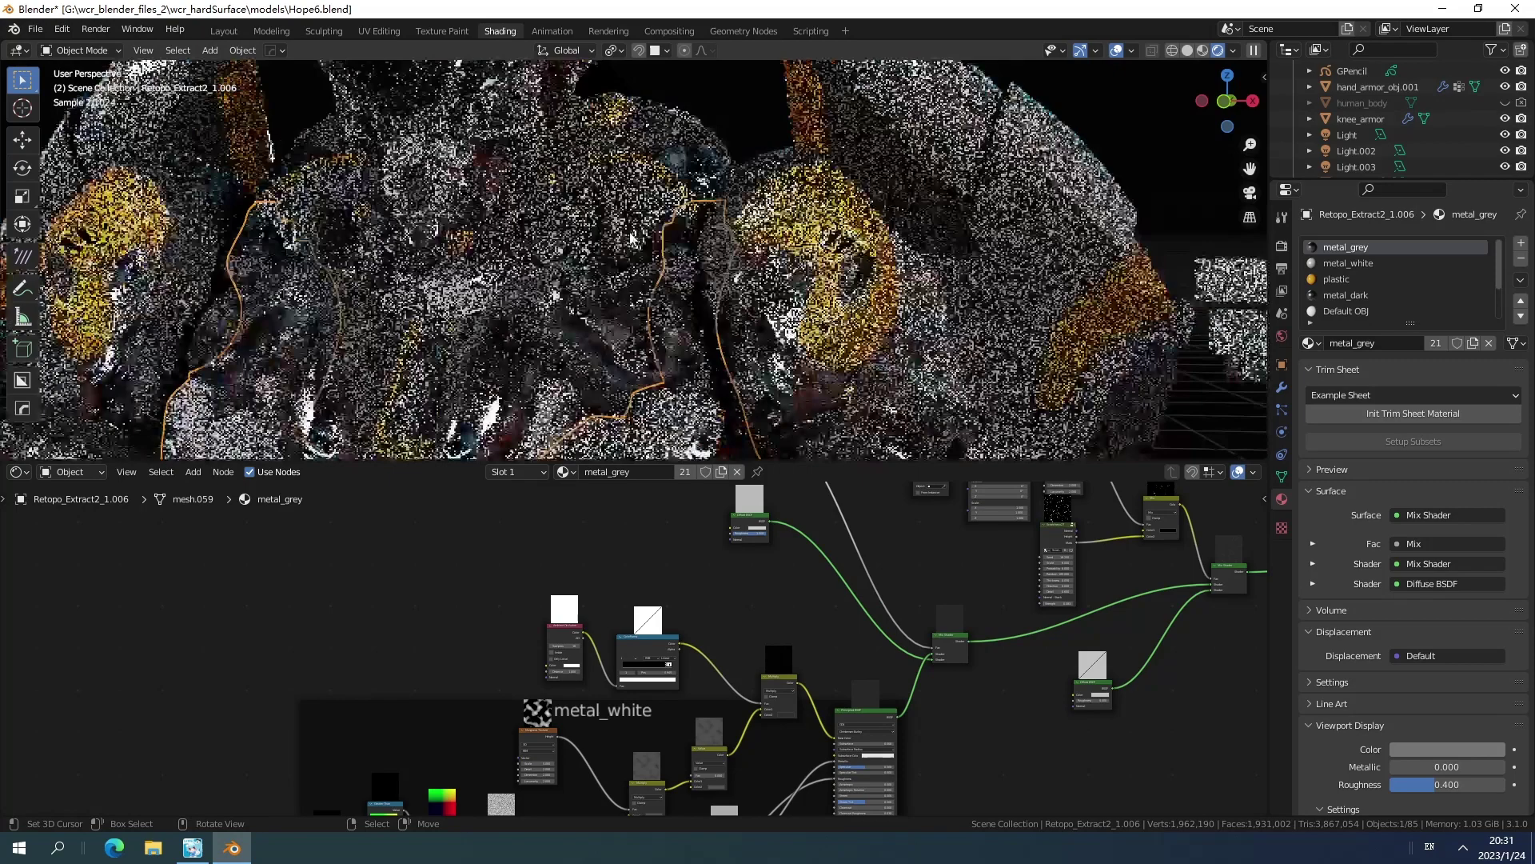
pyautogui.press('a')
pyautogui.press('a')
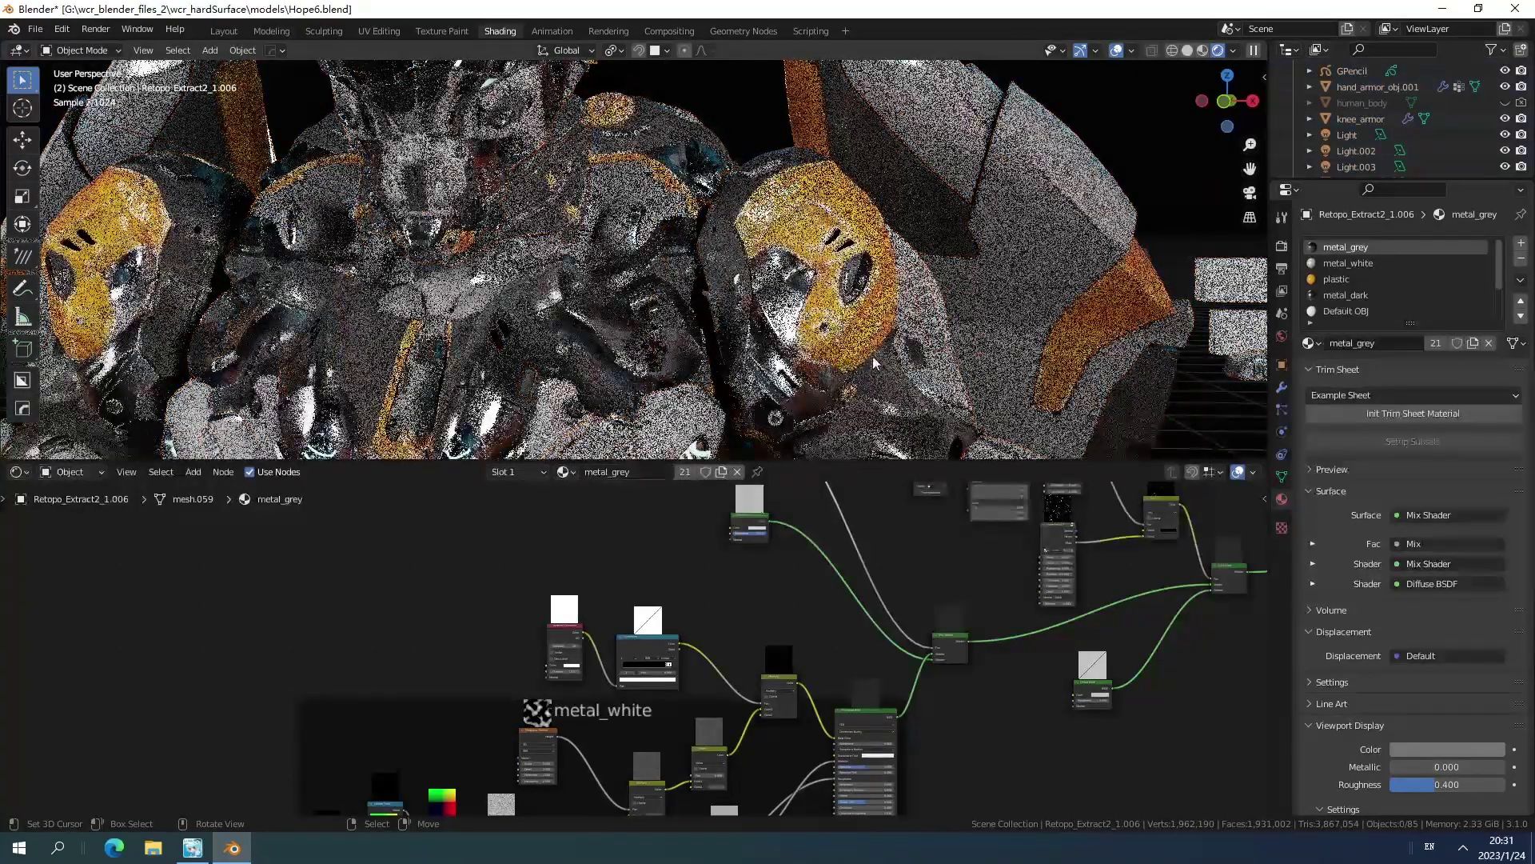
pyautogui.moveTo(874, 362); pyautogui.dragTo(857, 189, button='middle')
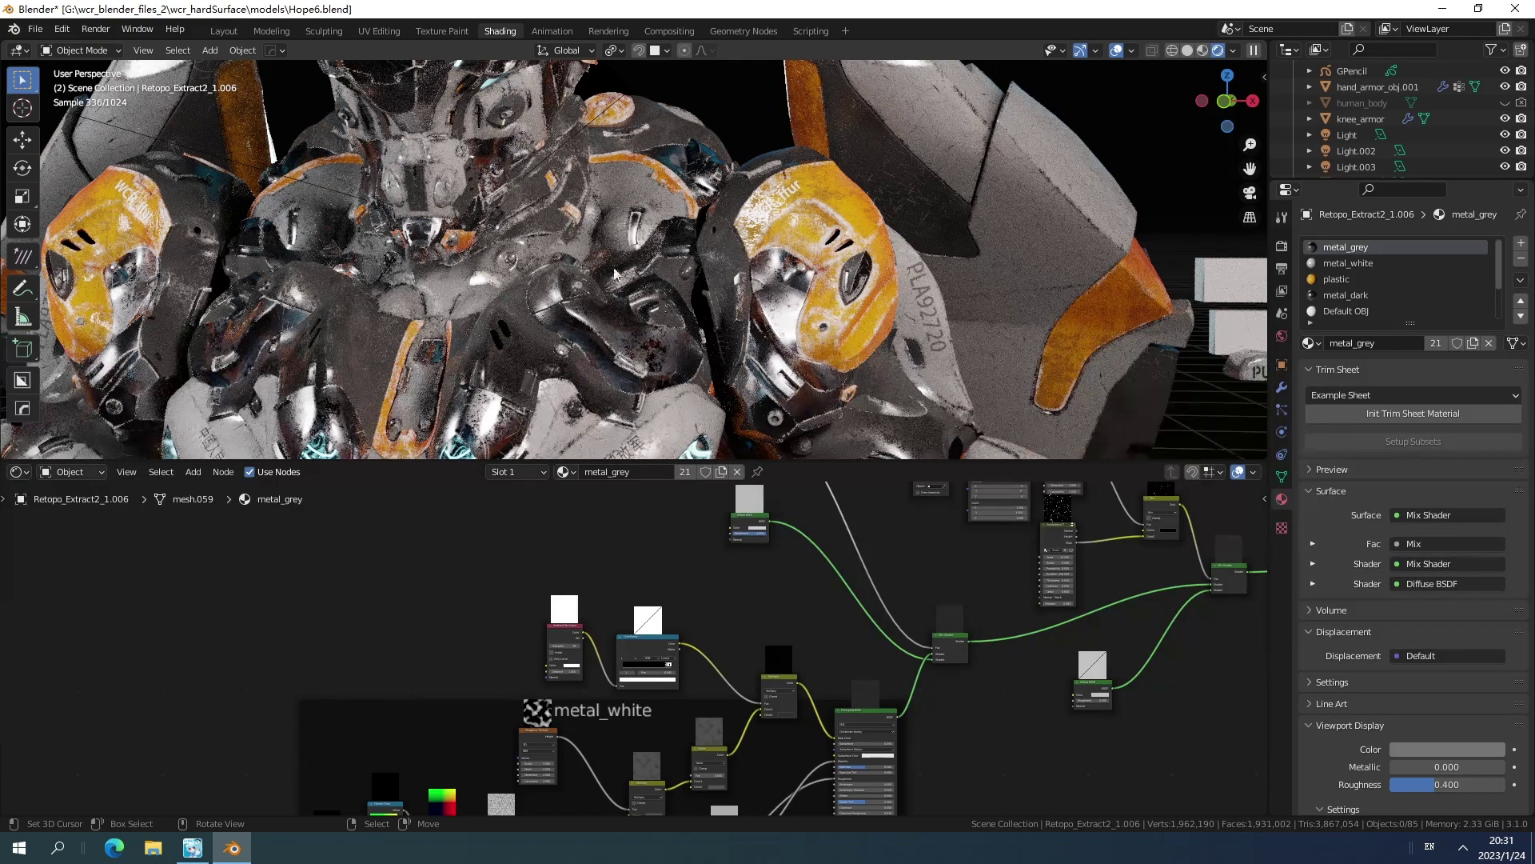
pyautogui.keyDown('shift'); pyautogui.moveTo(521, 222); pyautogui.dragTo(595, 262, button='middle'); pyautogui.keyUp('shift')
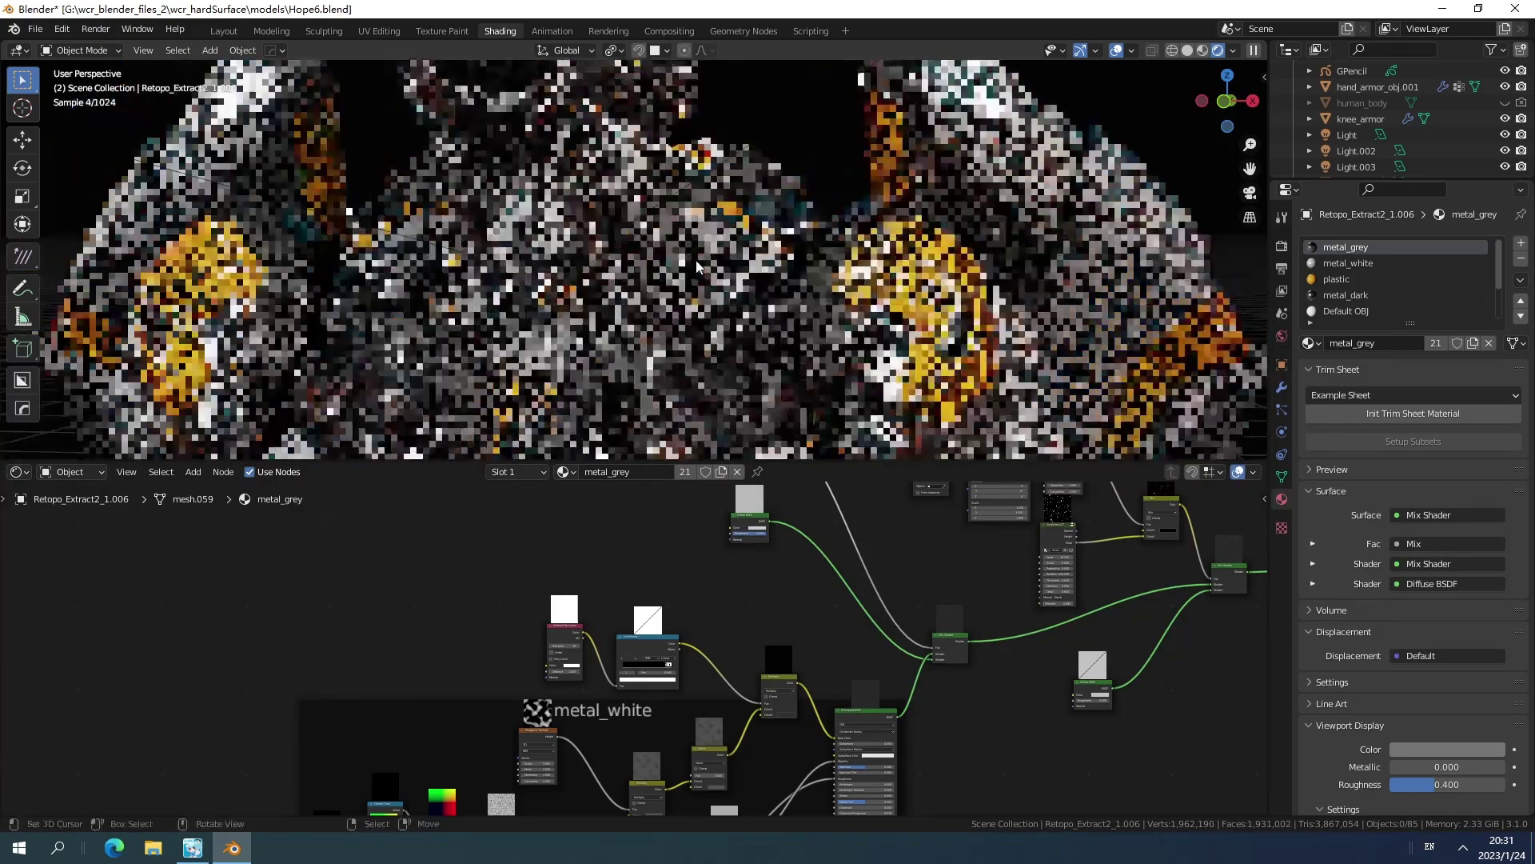
# Return the viewport to solid shading and inspect the node tree of the metal_white material.
pyautogui.press('z')
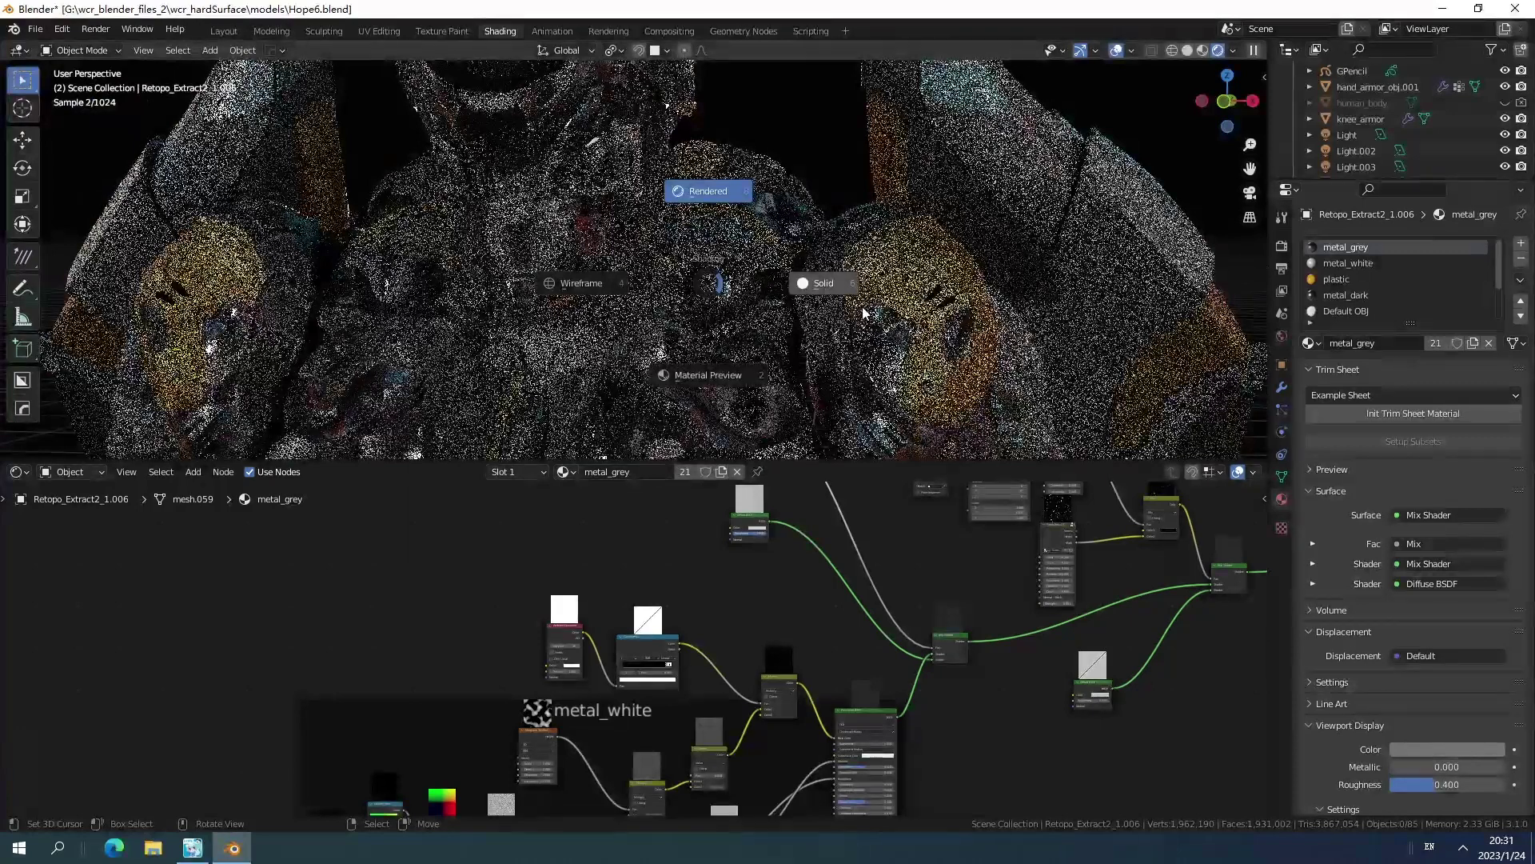
pyautogui.click(830, 285)
pyautogui.click(1348, 263)
pyautogui.scroll(-4, 660, 574)
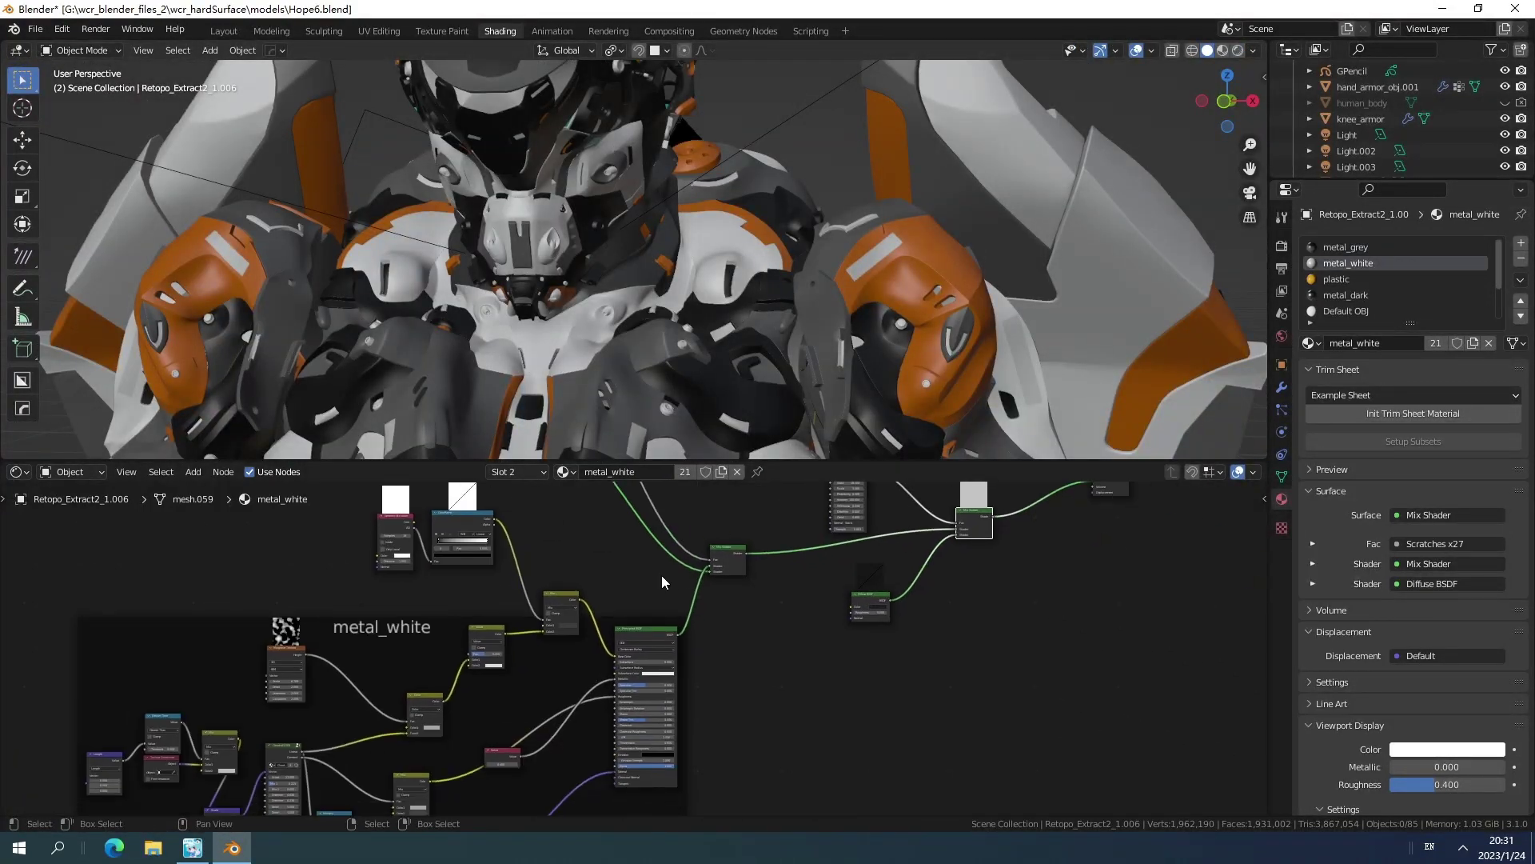
pyautogui.keyDown('alt'); pyautogui.moveTo(632, 556); pyautogui.dragTo(661, 602); pyautogui.keyUp('alt')
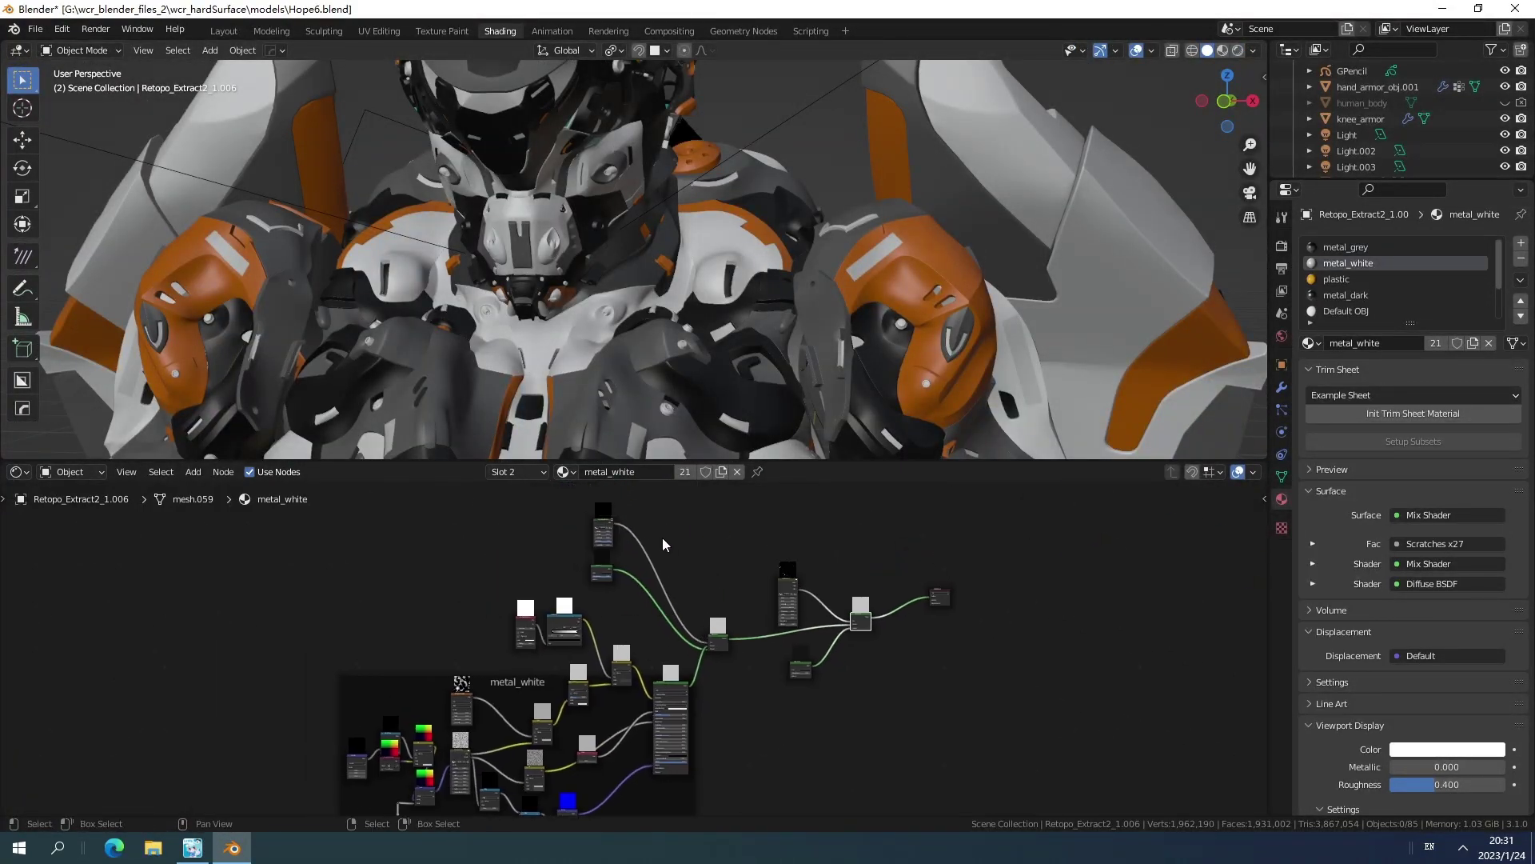
pyautogui.keyDown('alt'); pyautogui.moveTo(529, 664); pyautogui.dragTo(532, 613); pyautogui.keyUp('alt')
pyautogui.scroll(3, 744, 598)
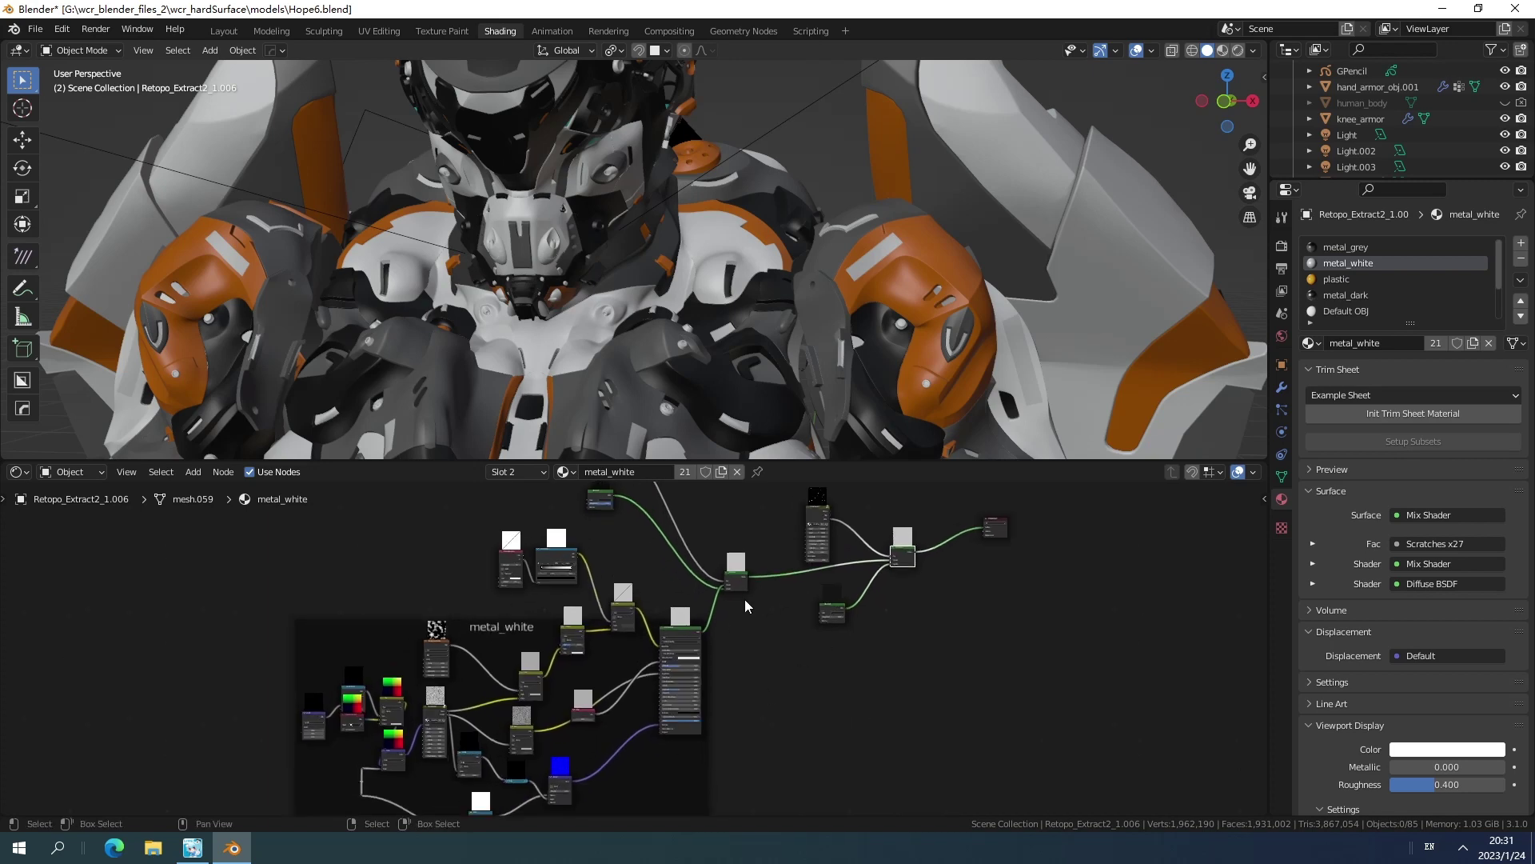
# Inspect the node tree of the orange plastic material, from its color inputs to the material output.
pyautogui.click(1350, 280)
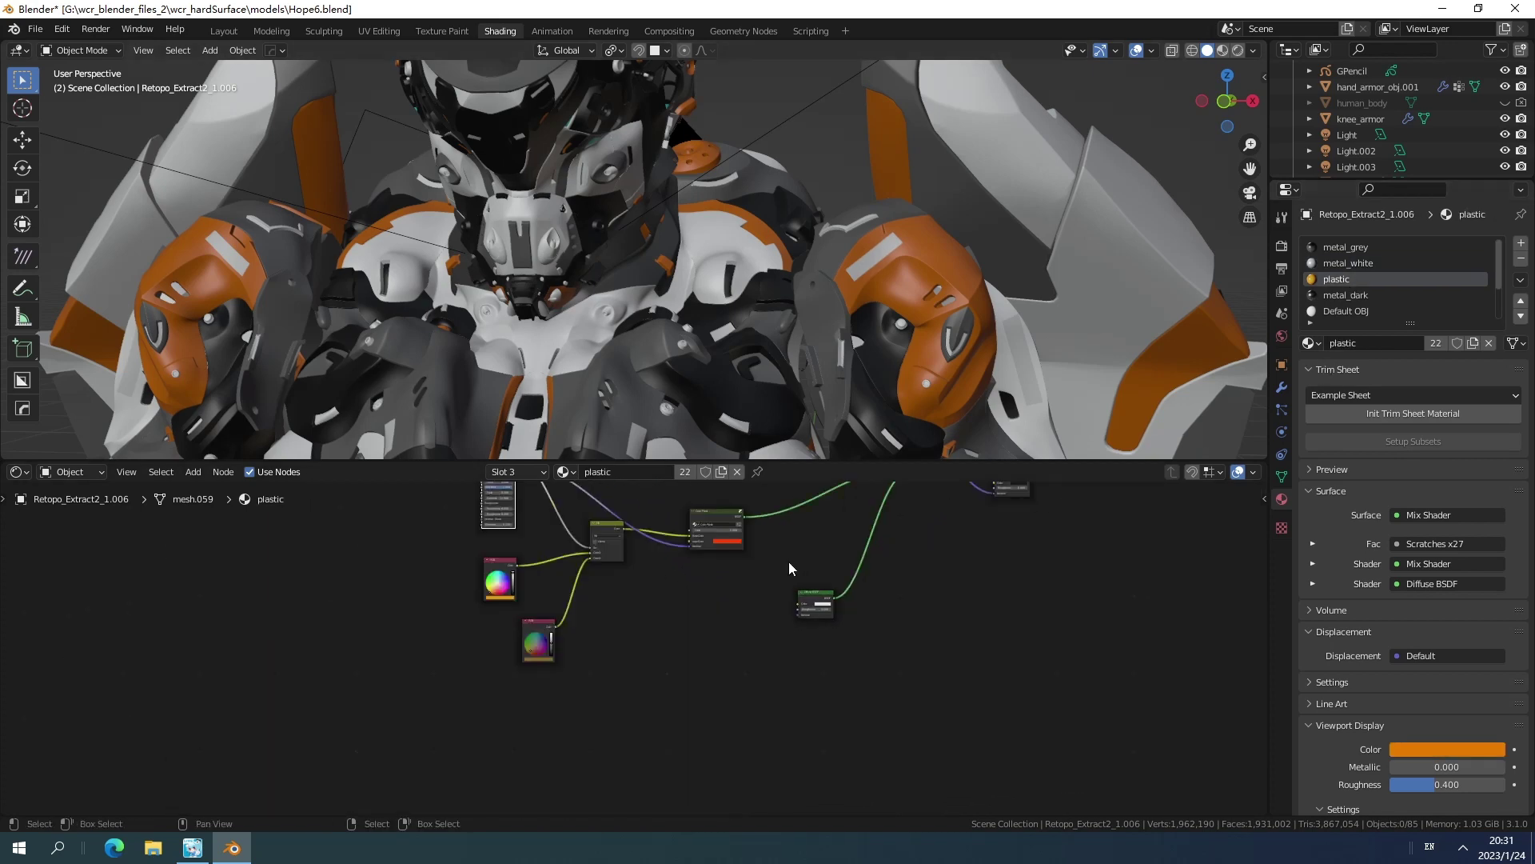
pyautogui.scroll(5, 789, 561)
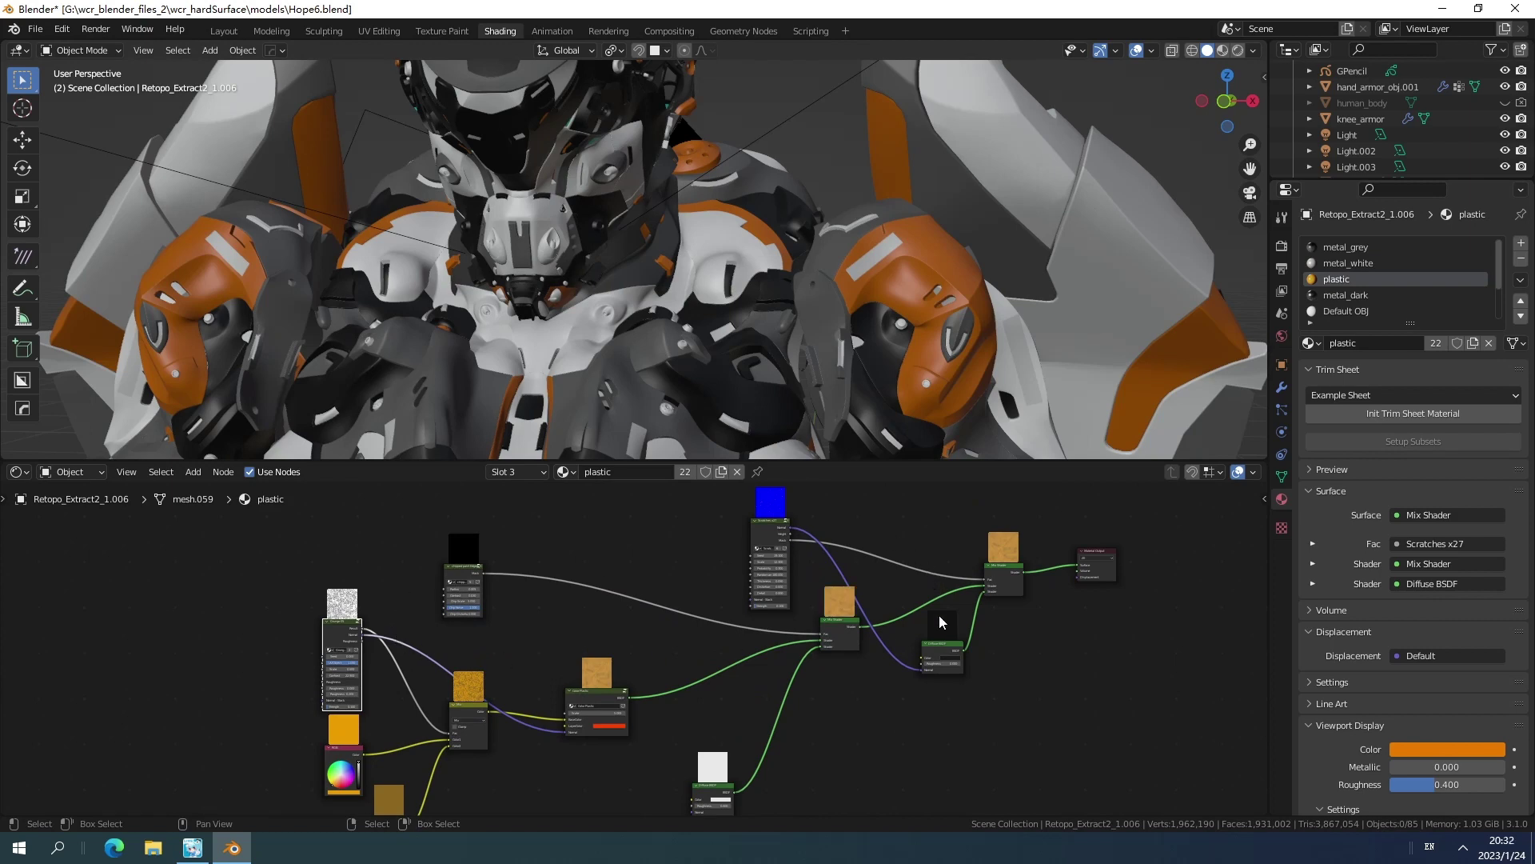
pyautogui.moveTo(656, 619); pyautogui.dragTo(580, 590, button='middle')
pyautogui.scroll(-1, 581, 588)
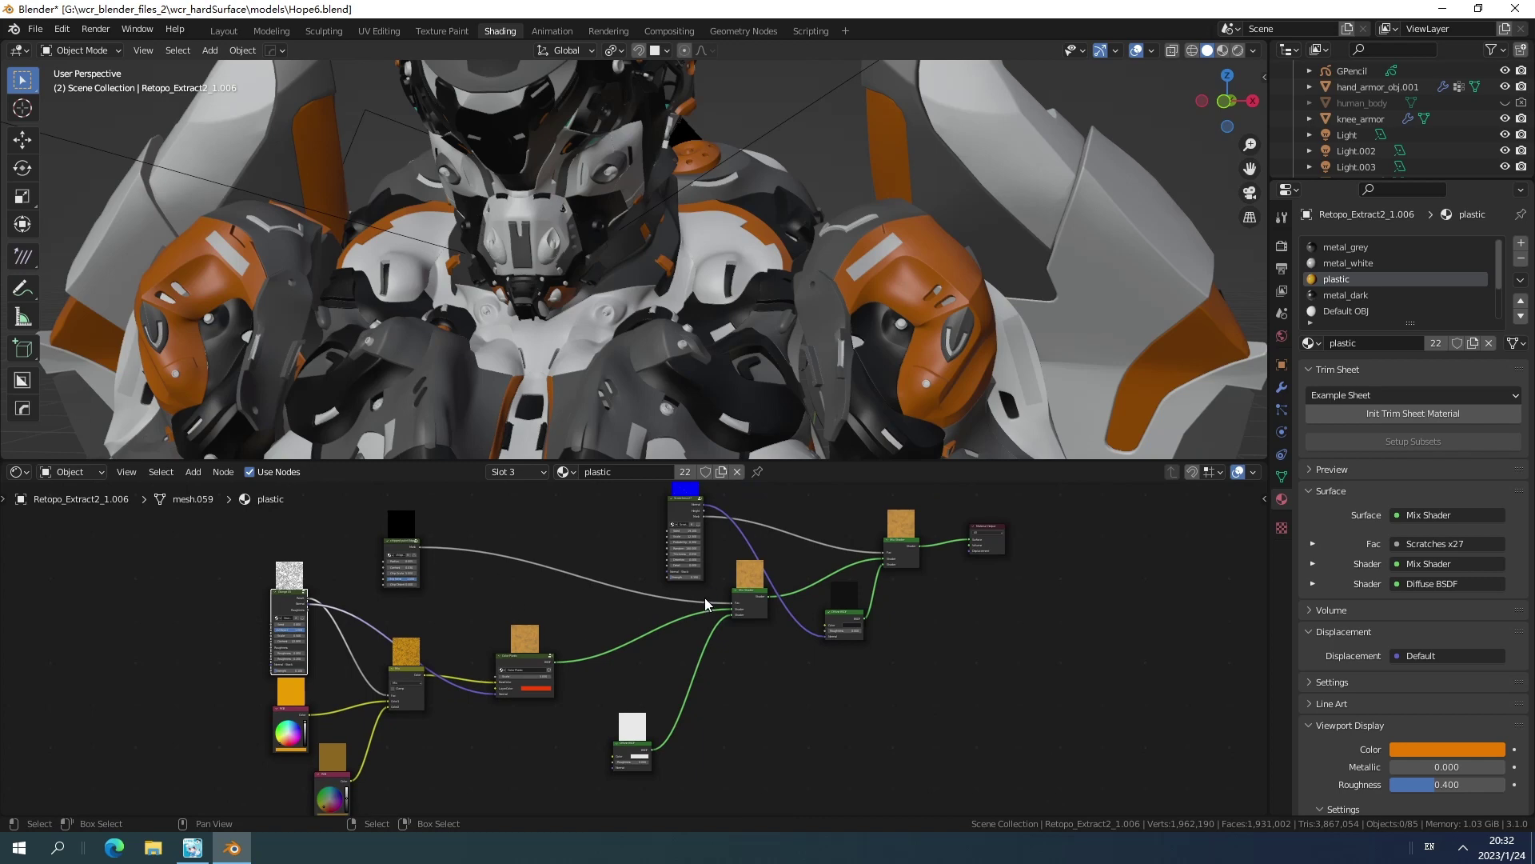
pyautogui.moveTo(587, 553); pyautogui.dragTo(639, 620, button='middle')
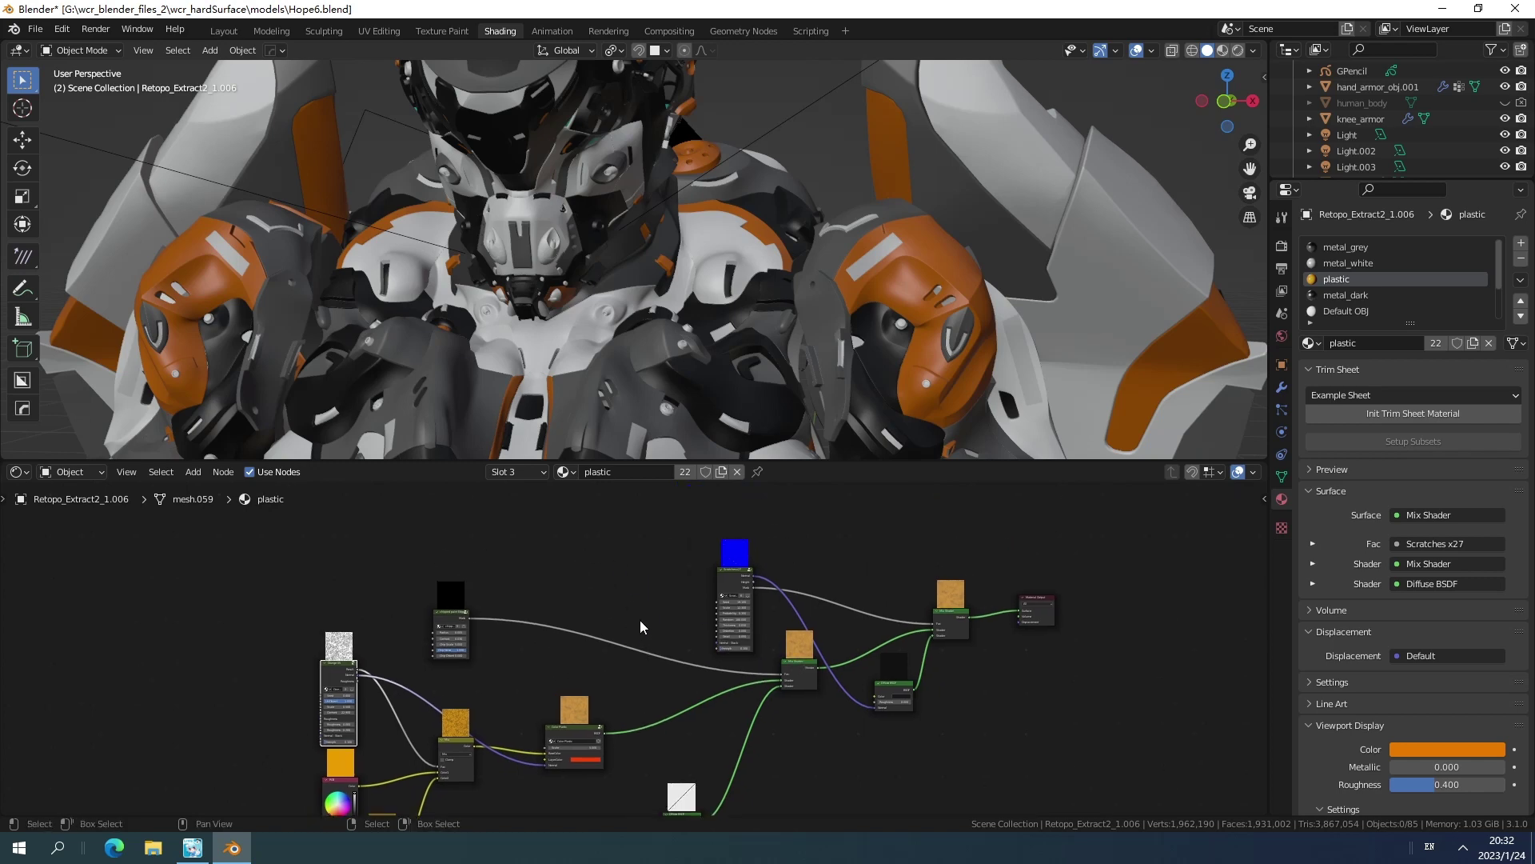
pyautogui.scroll(1, 641, 619)
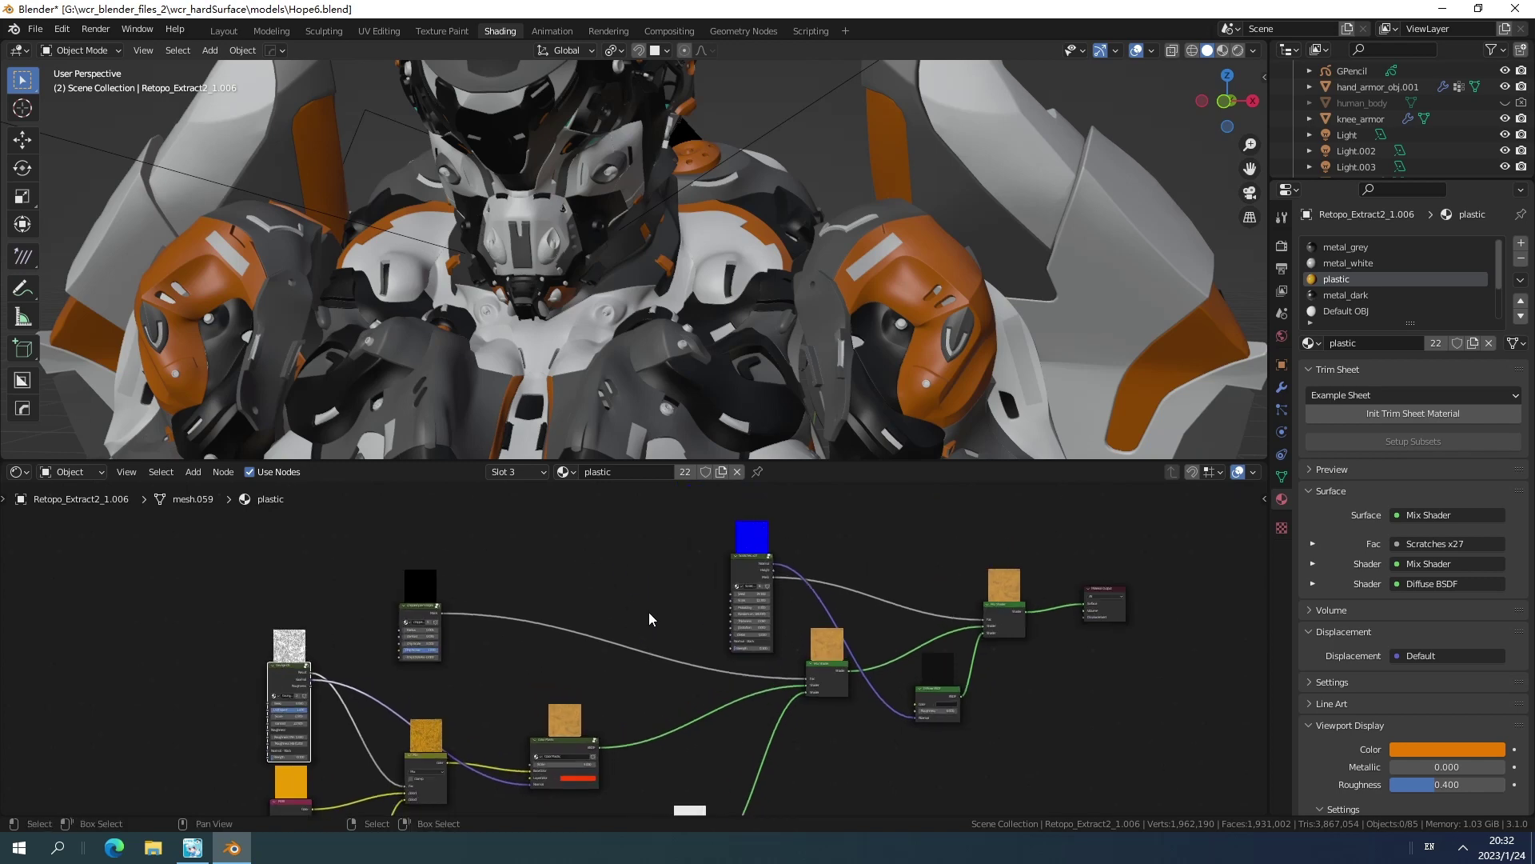
# Display the metal_dark material's node tree and look over the robot's body and arms.
pyautogui.click(1350, 295)
pyautogui.moveTo(864, 698); pyautogui.dragTo(743, 537, button='middle')
pyautogui.scroll(-2, 768, 582)
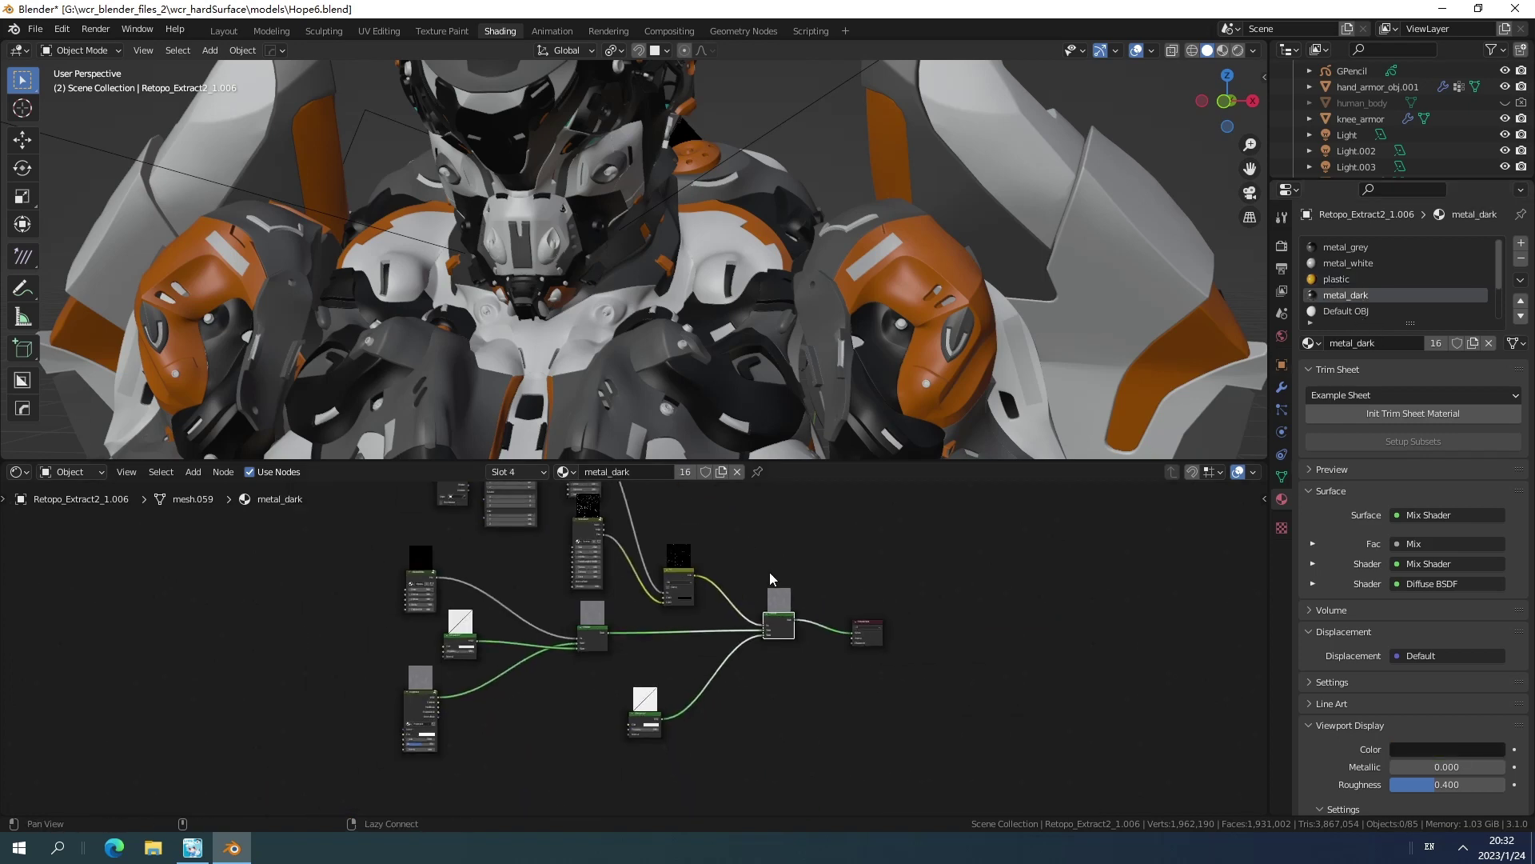
pyautogui.keyDown('shift'); pyautogui.moveTo(755, 208); pyautogui.dragTo(763, 243, button='middle'); pyautogui.keyUp('shift')
pyautogui.moveTo(727, 353); pyautogui.dragTo(760, 339, button='middle')
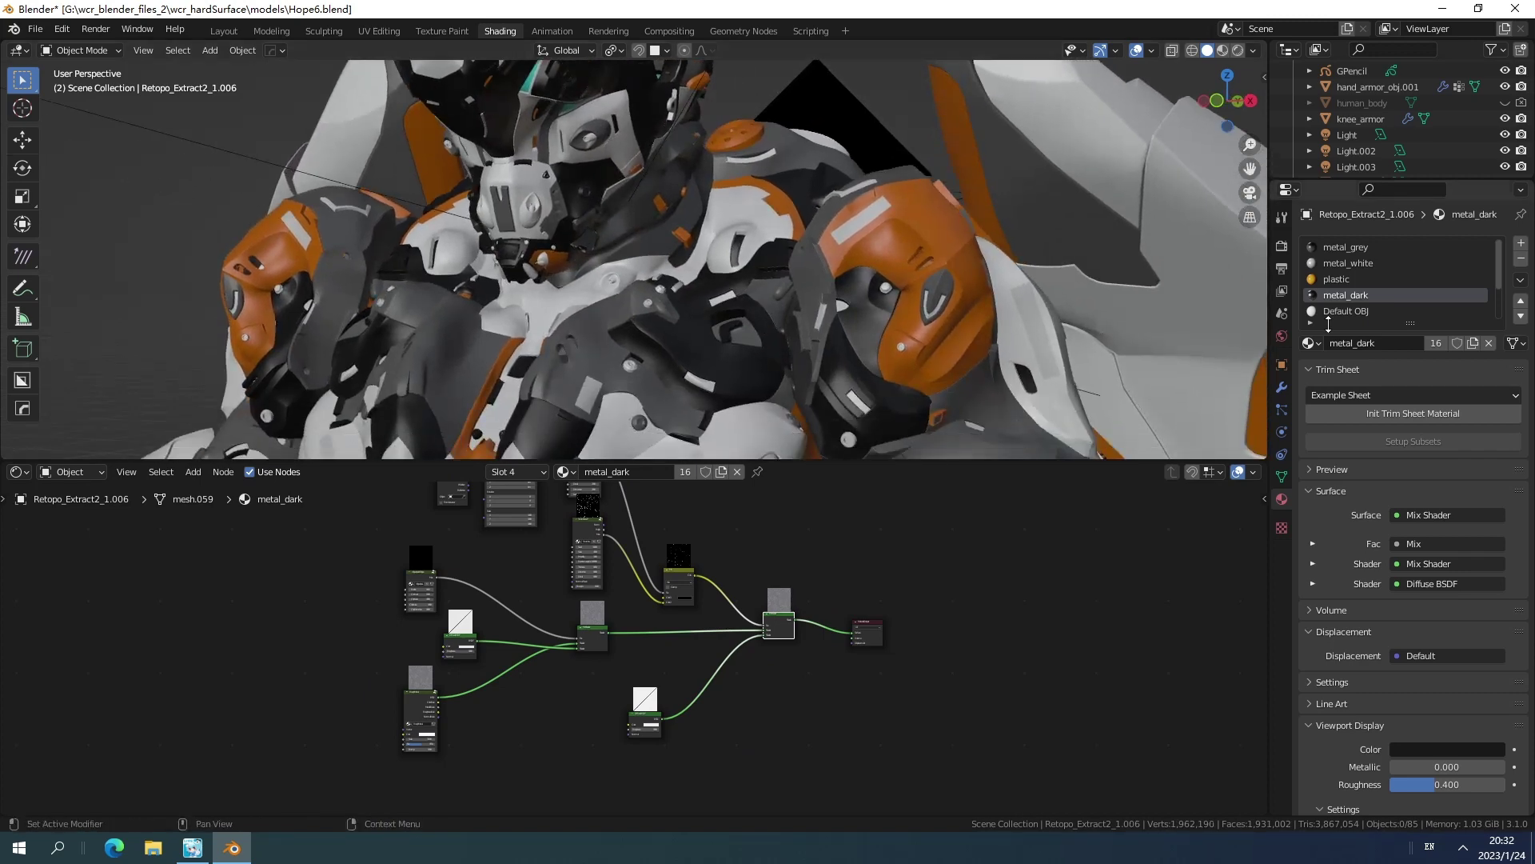
pyautogui.moveTo(755, 359); pyautogui.dragTo(710, 233, button='middle')
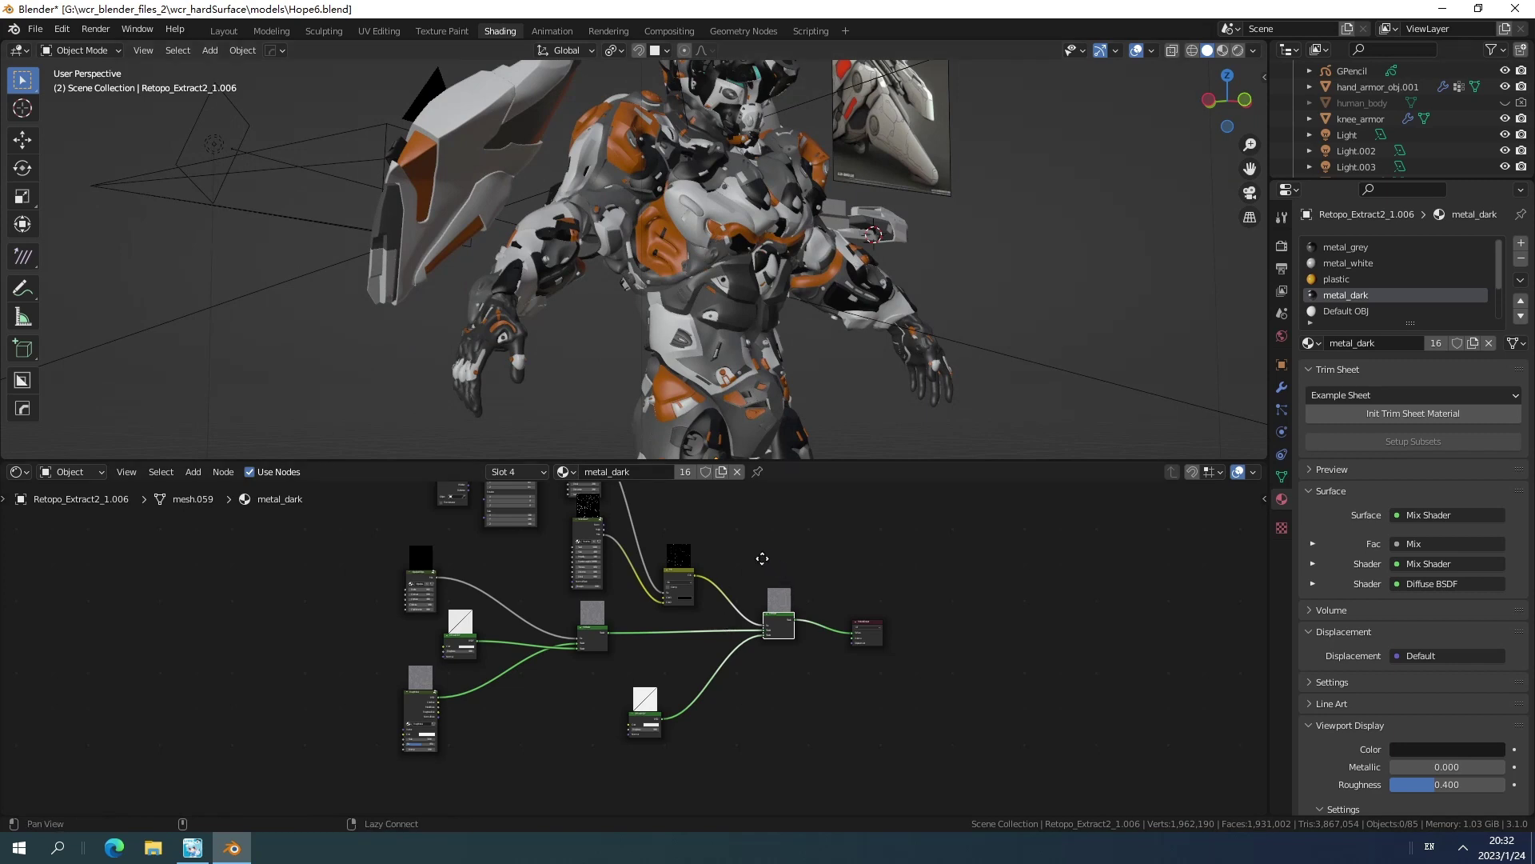
# Examine the robot's torso, arms and wings from the back and the front with the metal_dark node tree displayed.
pyautogui.moveTo(618, 605); pyautogui.dragTo(615, 641, button='middle')
pyautogui.moveTo(687, 320); pyautogui.dragTo(779, 289, button='middle')
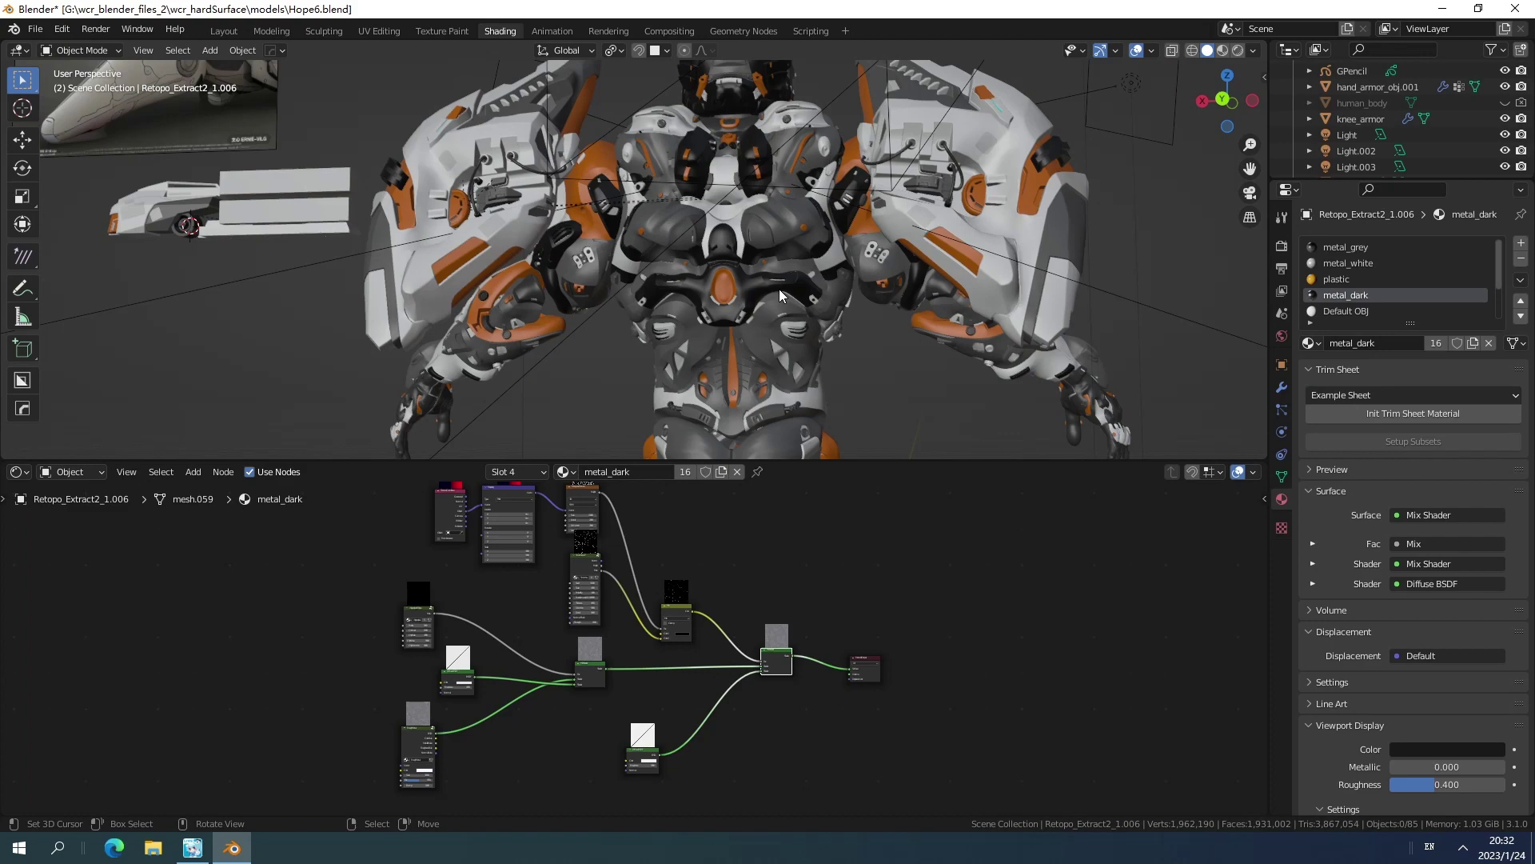
pyautogui.moveTo(779, 296)
pyautogui.mouseDown(button='middle')
pyautogui.moveTo(759, 320)
pyautogui.moveTo(786, 379)
pyautogui.moveTo(806, 306)
pyautogui.moveTo(742, 295)
pyautogui.moveTo(931, 333)
pyautogui.moveTo(766, 281)
pyautogui.mouseUp(button='middle')
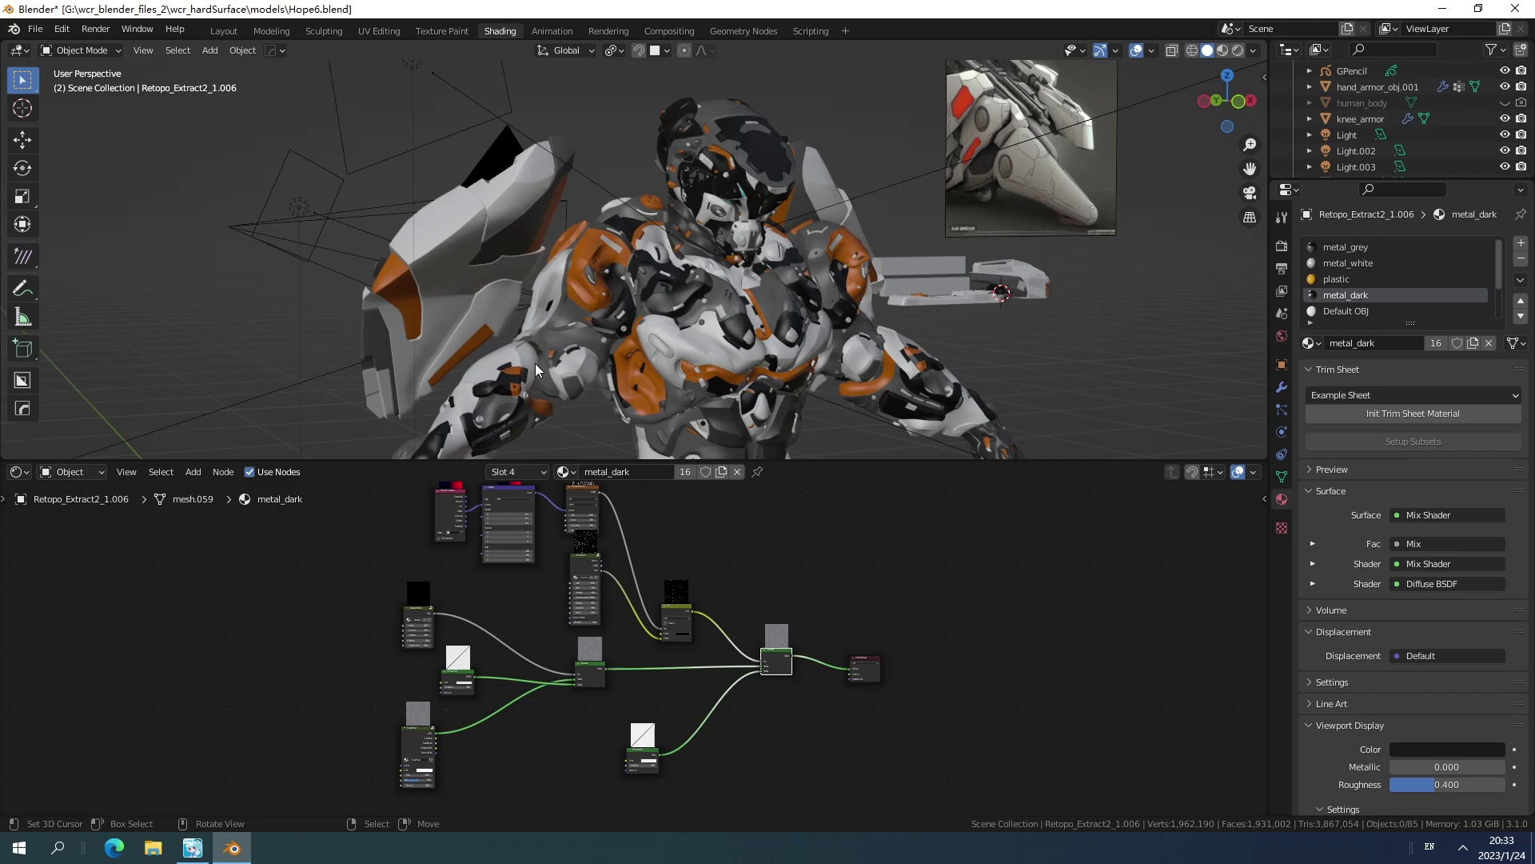
pyautogui.moveTo(606, 390); pyautogui.dragTo(587, 378, button='middle')
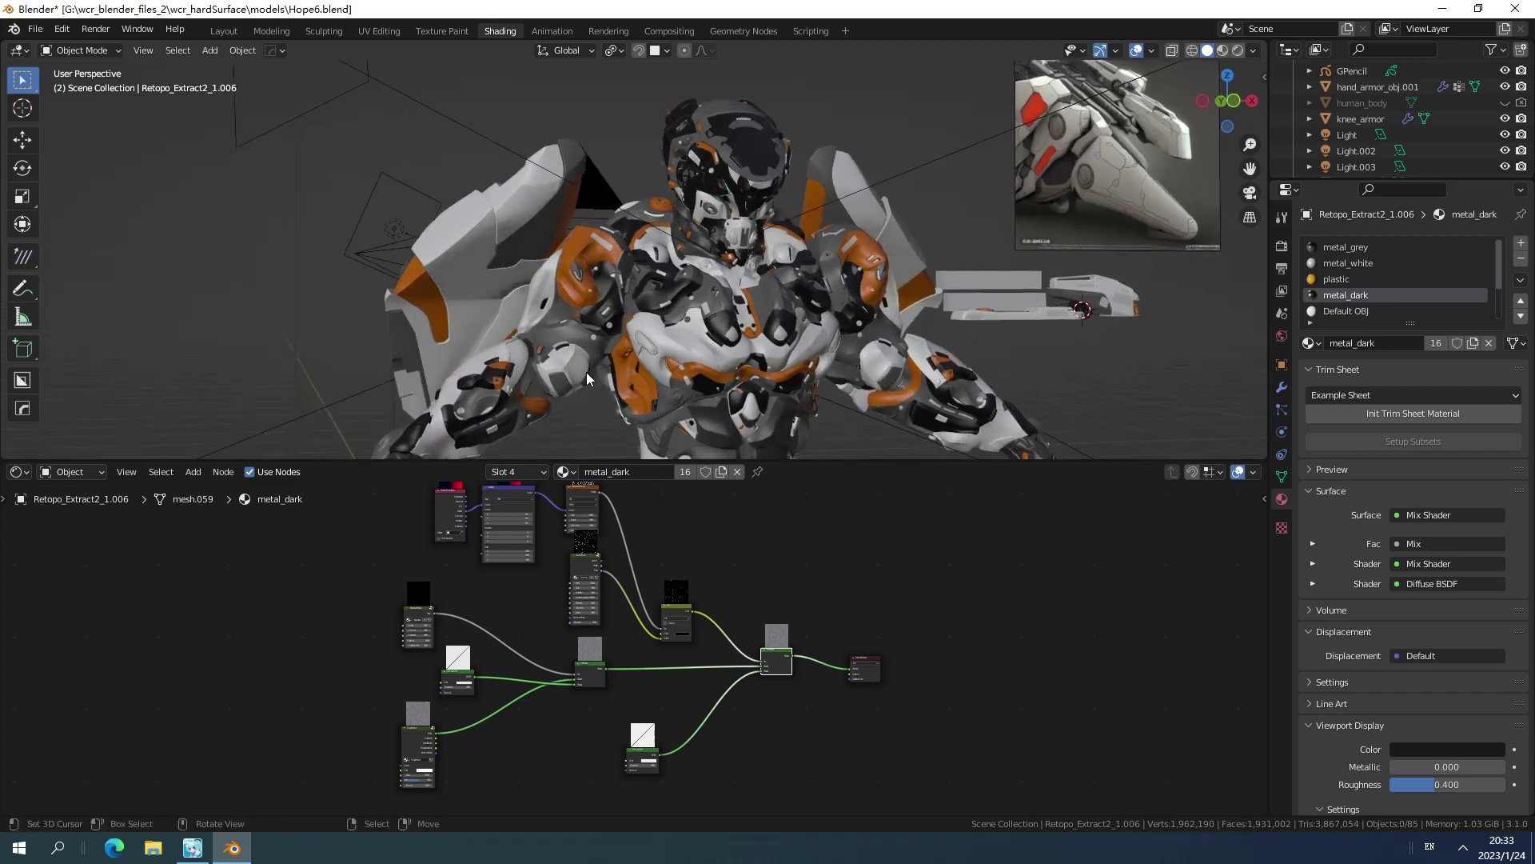
pyautogui.press('KP_1')
pyautogui.keyDown('shift'); pyautogui.moveTo(887, 232); pyautogui.dragTo(785, 223, button='middle'); pyautogui.keyUp('shift')
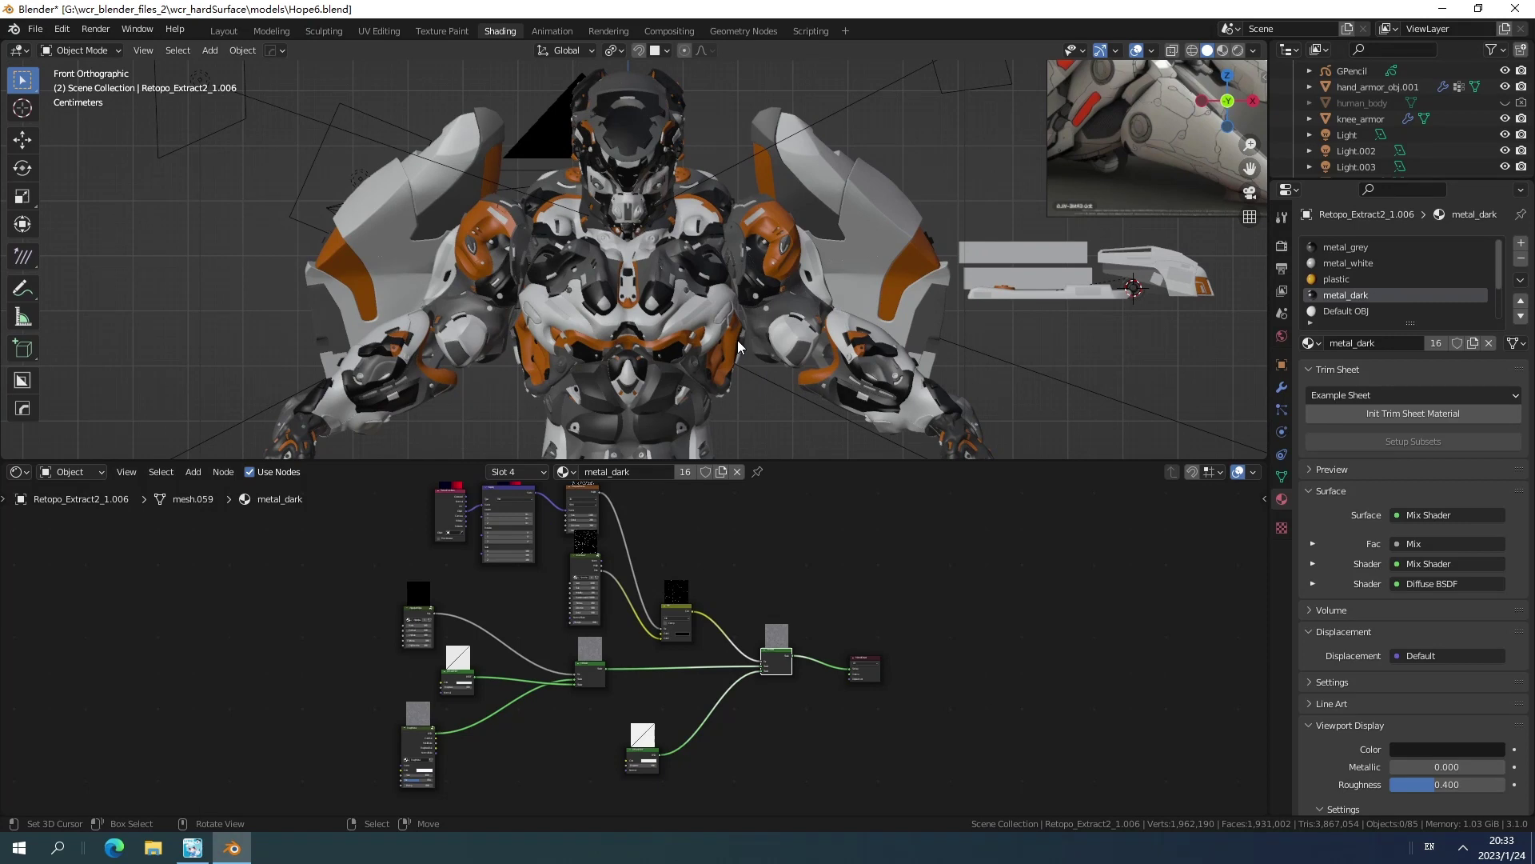
pyautogui.moveTo(759, 363); pyautogui.dragTo(747, 230, button='middle')
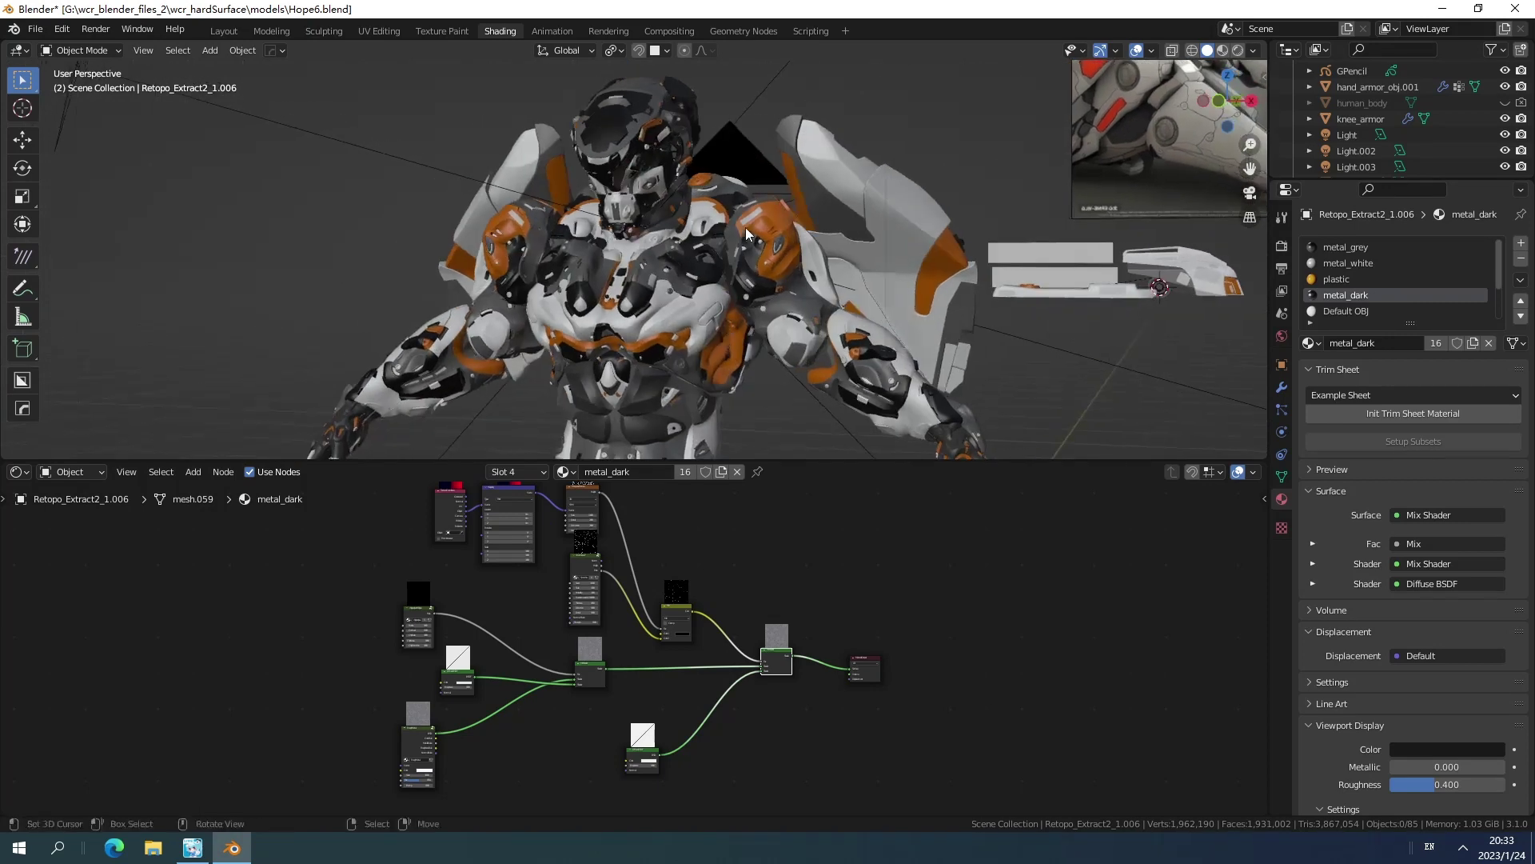
# Switch to the Layout workspace, set the viewport to solid shading and select the wing on the robot's back.
pyautogui.click(224, 30)
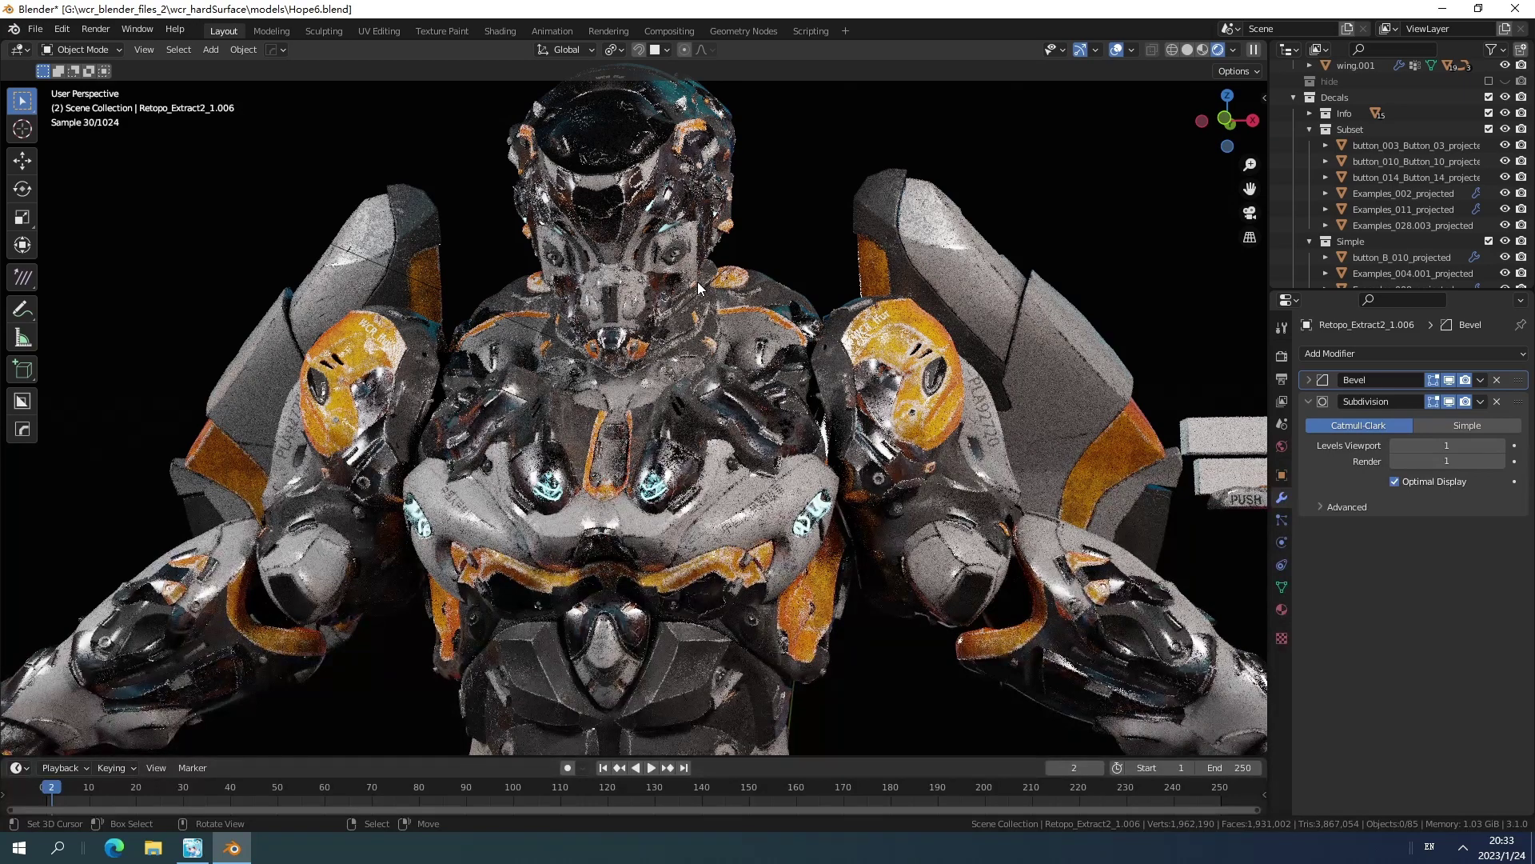
pyautogui.press('z')
pyautogui.click(794, 282)
pyautogui.moveTo(876, 392)
pyautogui.keyDown('shift'); pyautogui.mouseDown(button='middle')
pyautogui.moveTo(594, 406)
pyautogui.moveTo(675, 443)
pyautogui.moveTo(483, 438)
pyautogui.moveTo(722, 467)
pyautogui.moveTo(670, 477)
pyautogui.moveTo(742, 455)
pyautogui.moveTo(673, 319)
pyautogui.mouseUp(button='middle'); pyautogui.keyUp('shift')
pyautogui.scroll(-5, 593, 405)
pyautogui.scroll(3, 742, 454)
pyautogui.click(674, 318)
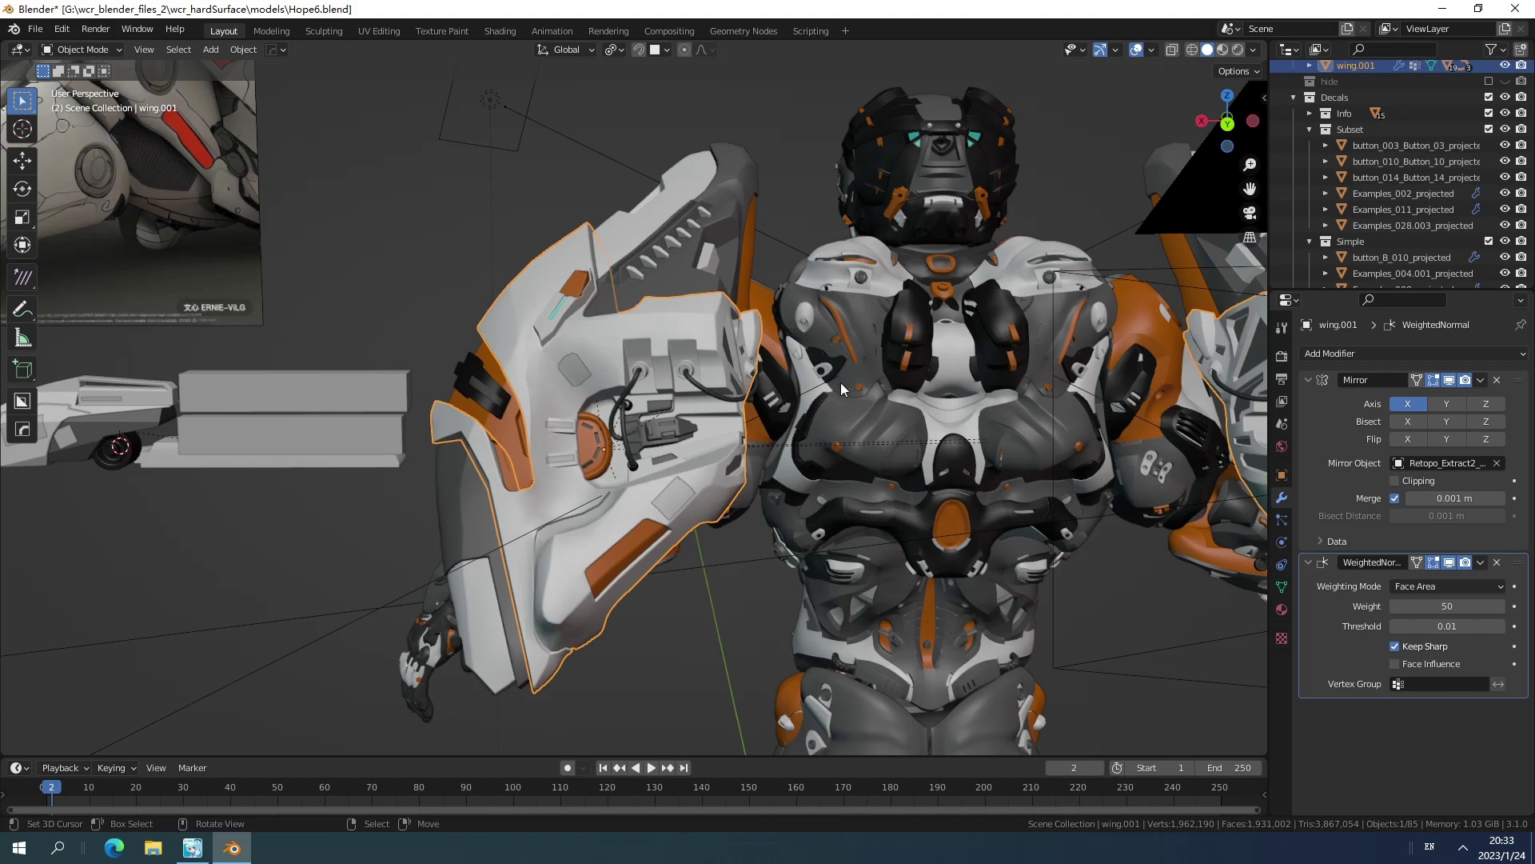
# Examine the selected wing's inner side and how it sits beside the robot's back.
pyautogui.moveTo(847, 405); pyautogui.dragTo(805, 295, button='middle')
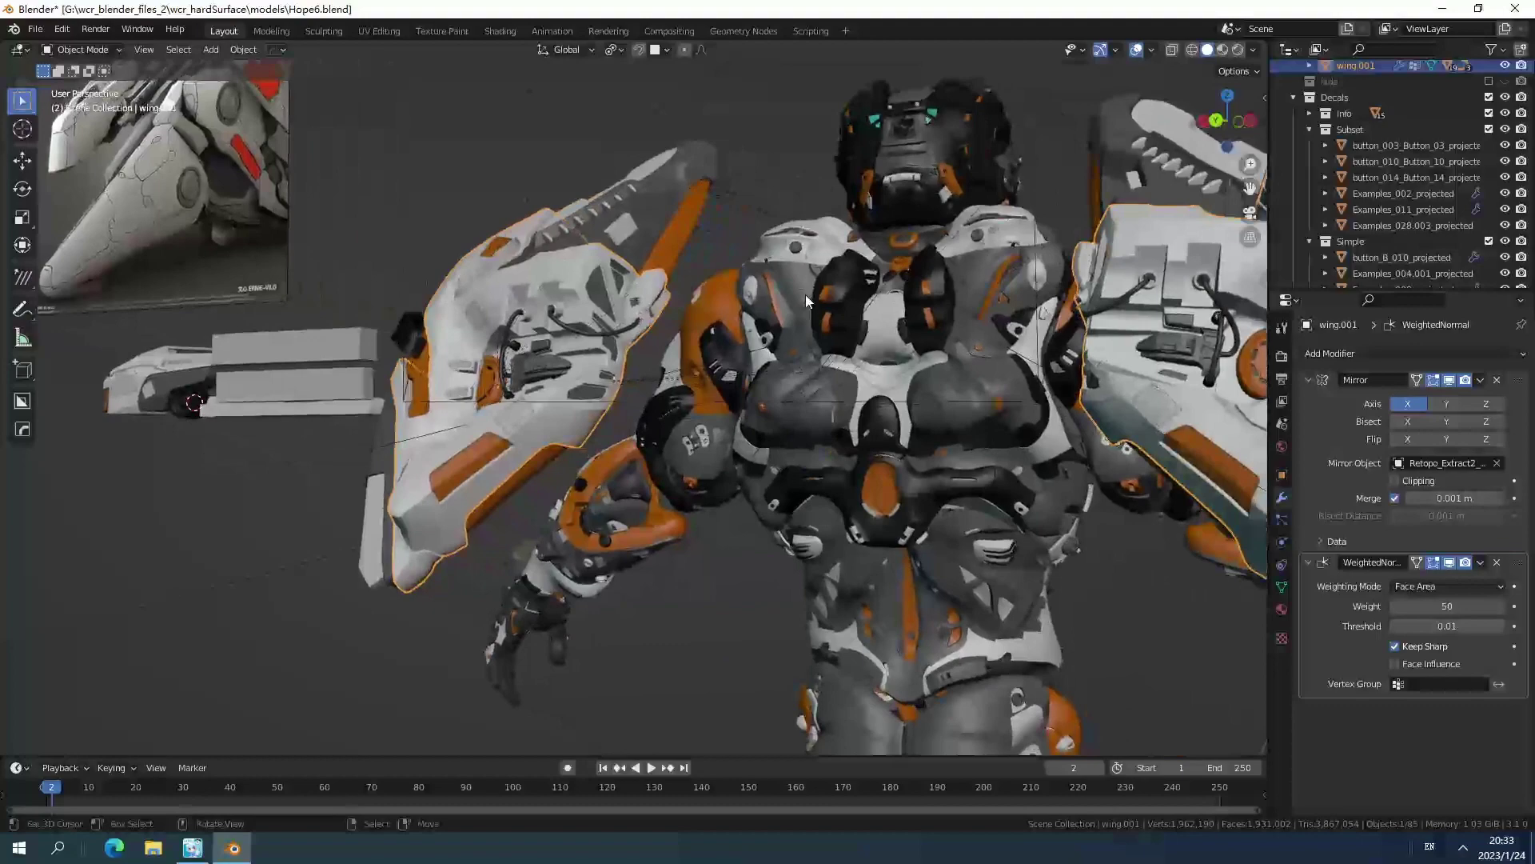
pyautogui.scroll(1, 812, 368)
pyautogui.scroll(1, 832, 338)
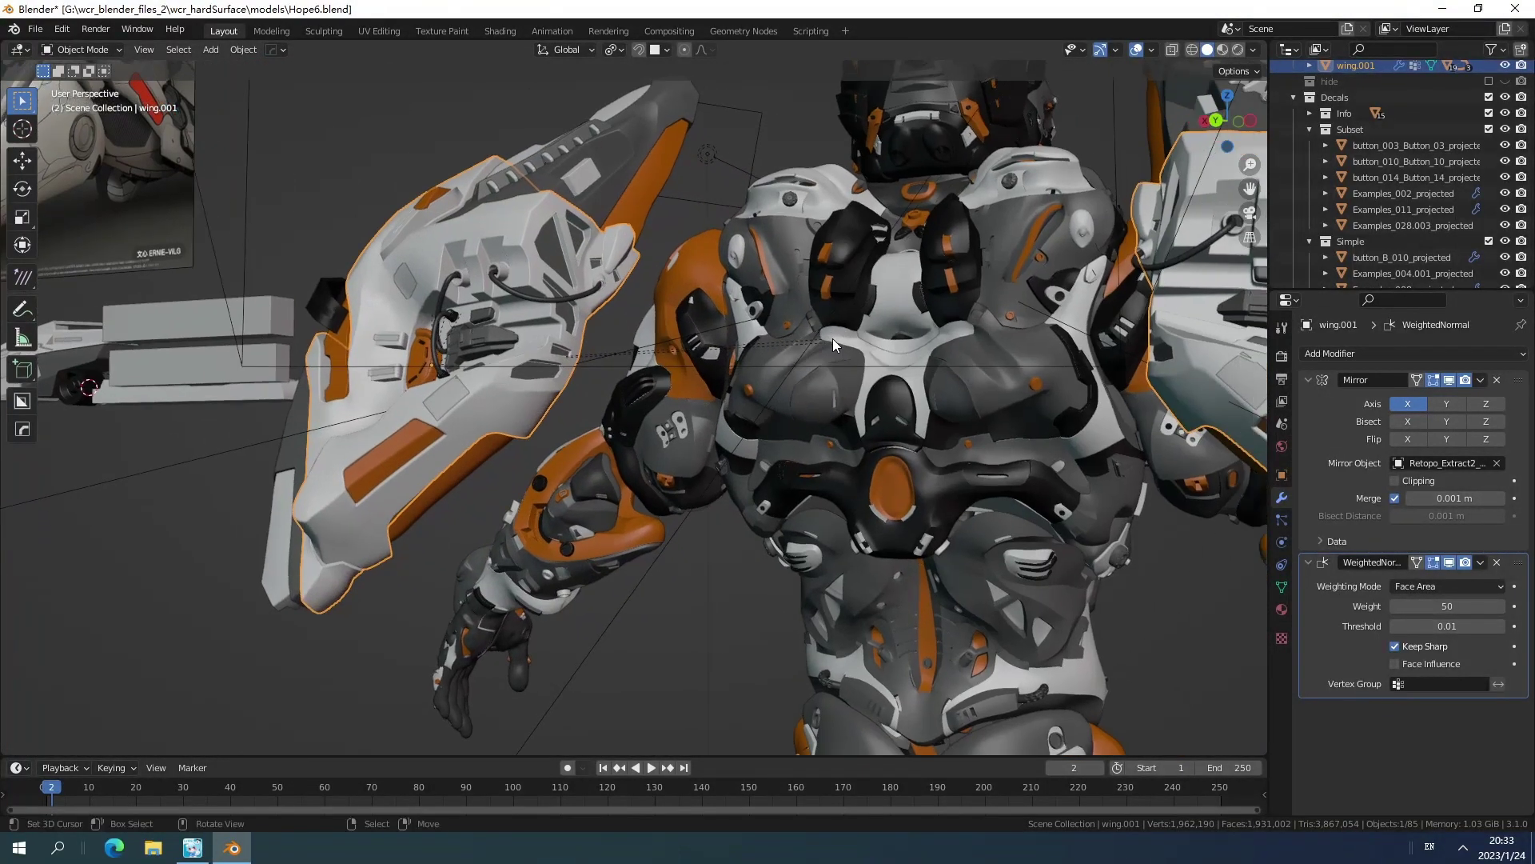
pyautogui.moveTo(755, 373); pyautogui.dragTo(825, 404, button='middle')
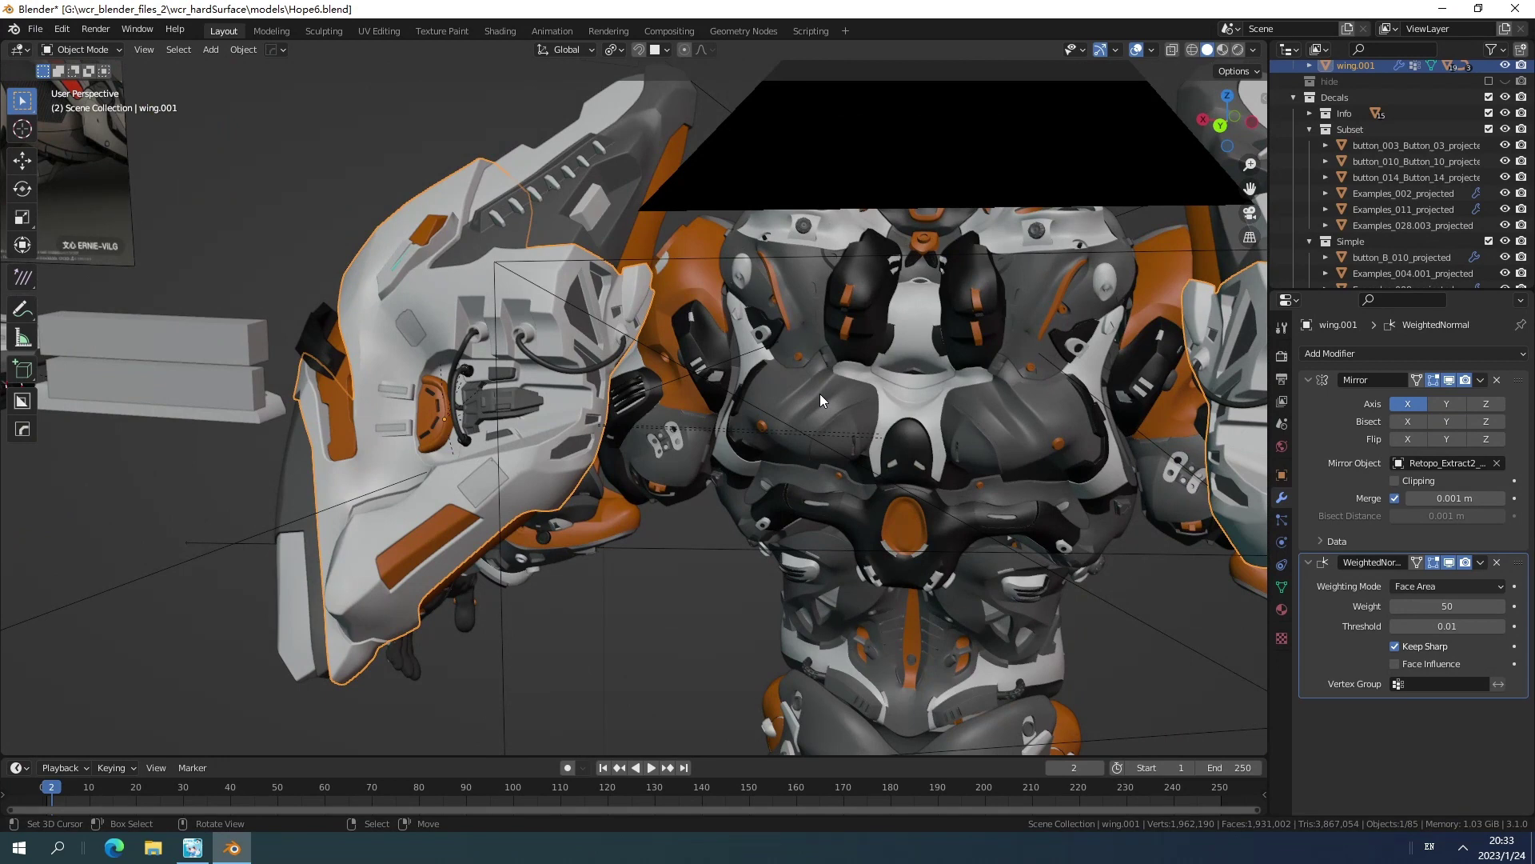
pyautogui.moveTo(819, 393); pyautogui.dragTo(855, 256, button='middle')
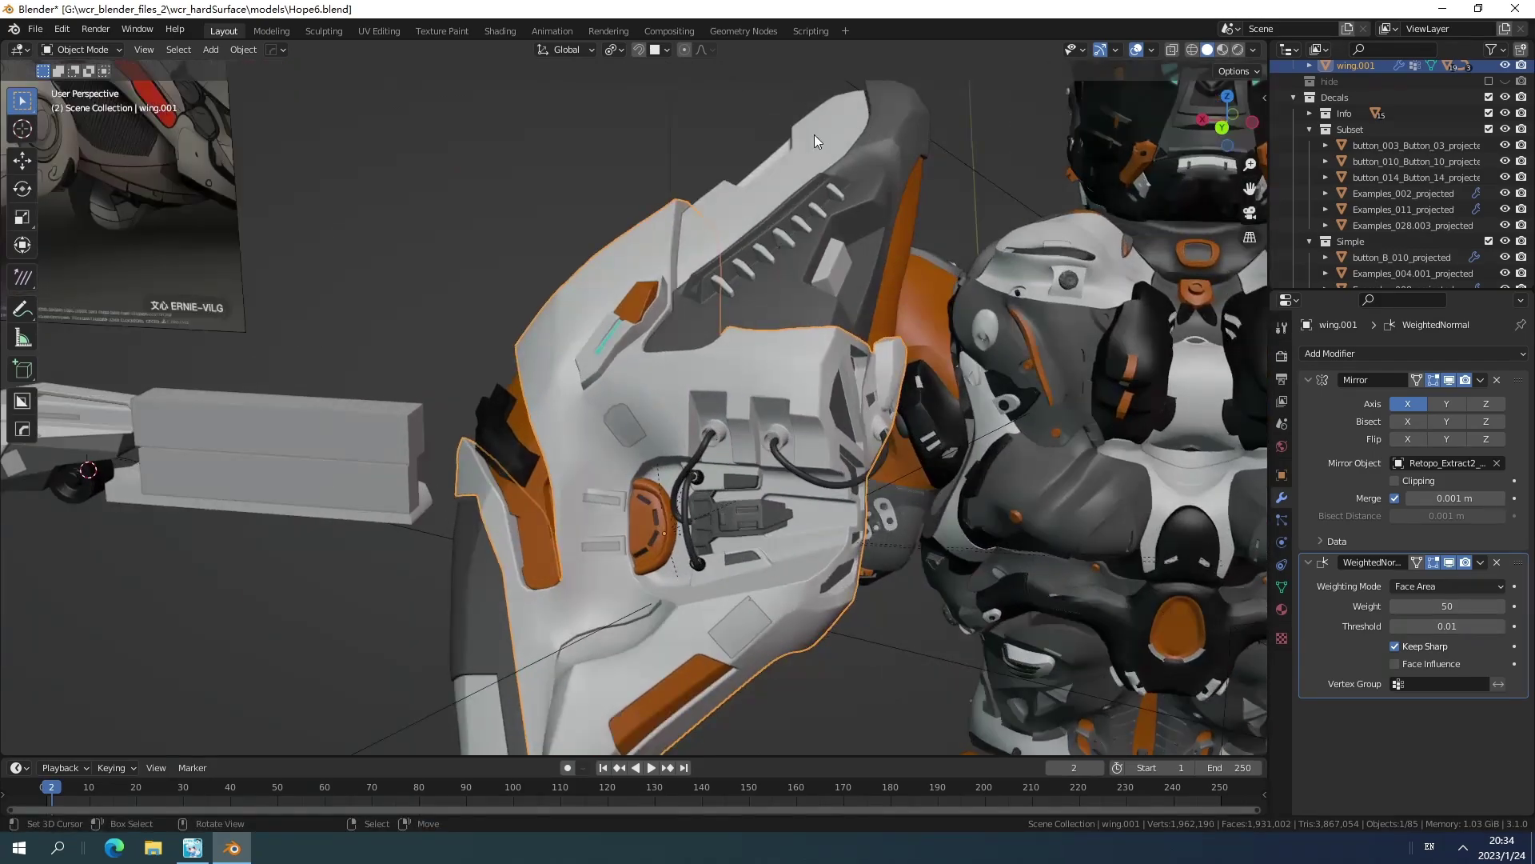
pyautogui.moveTo(814, 134); pyautogui.dragTo(655, 381, button='middle')
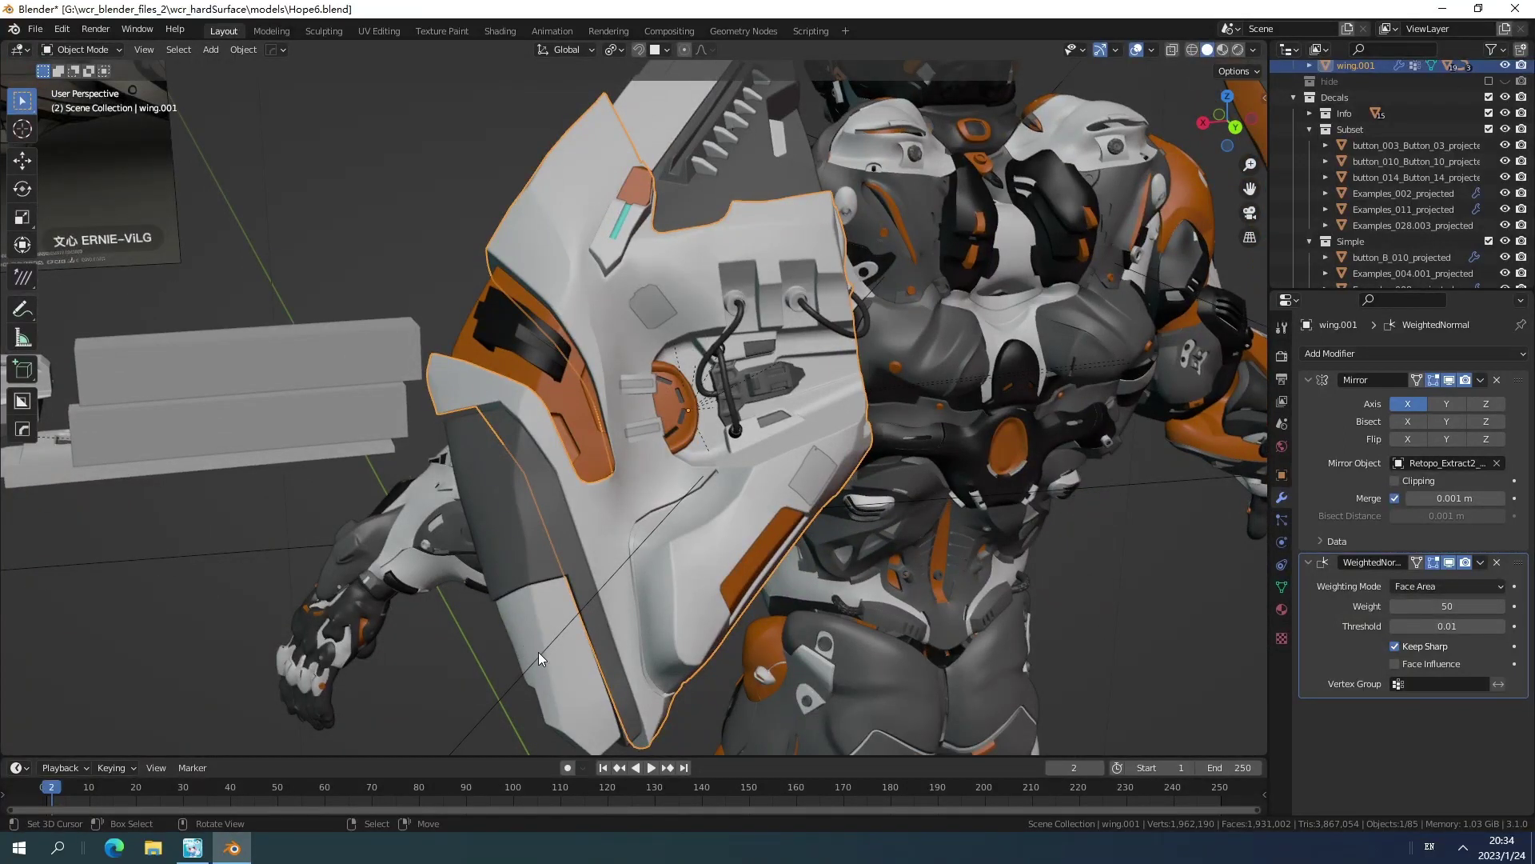
# Inspect the mesh of the white panel at the wing's lower tip in Edit Mode, and return to Object Mode.
pyautogui.click(540, 630)
pyautogui.press('Tab')
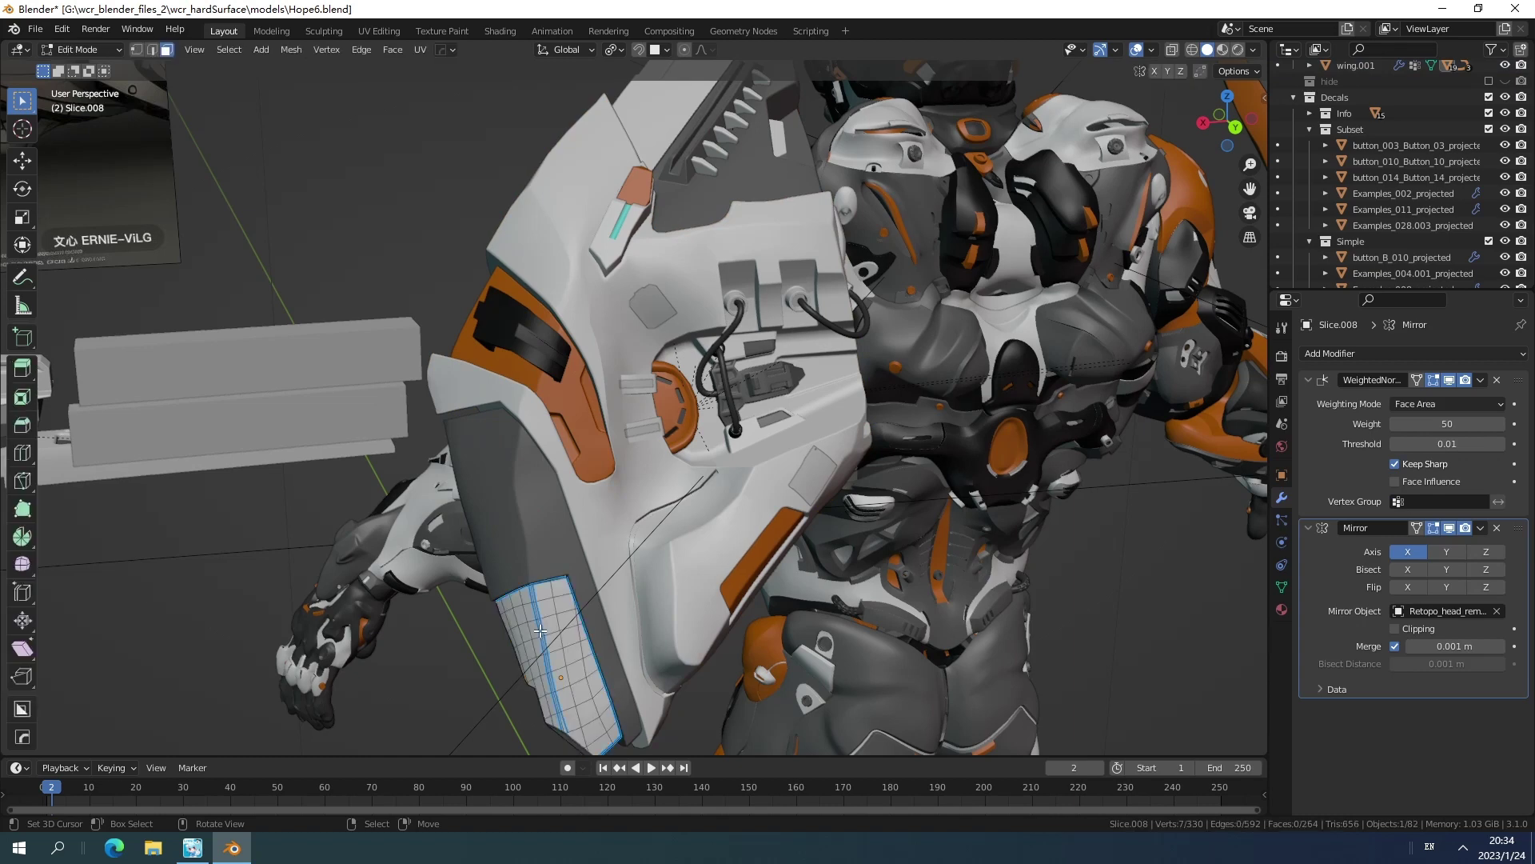
pyautogui.press('KP_Decimal')
pyautogui.scroll(2, 662, 448)
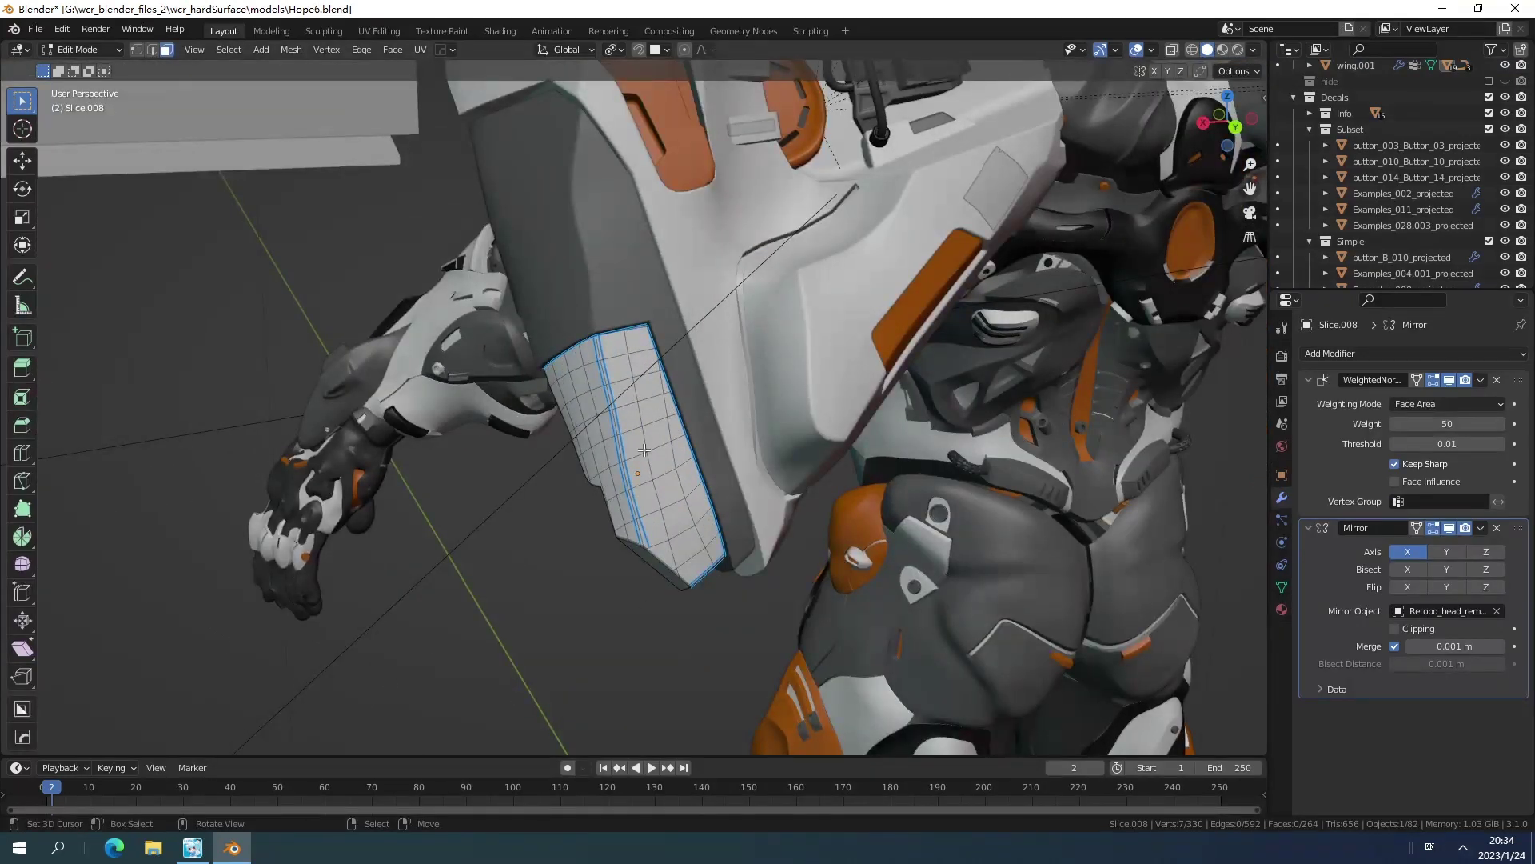
pyautogui.keyDown('shift'); pyautogui.moveTo(611, 219); pyautogui.dragTo(644, 449, button='middle'); pyautogui.keyUp('shift')
pyautogui.press('Tab')
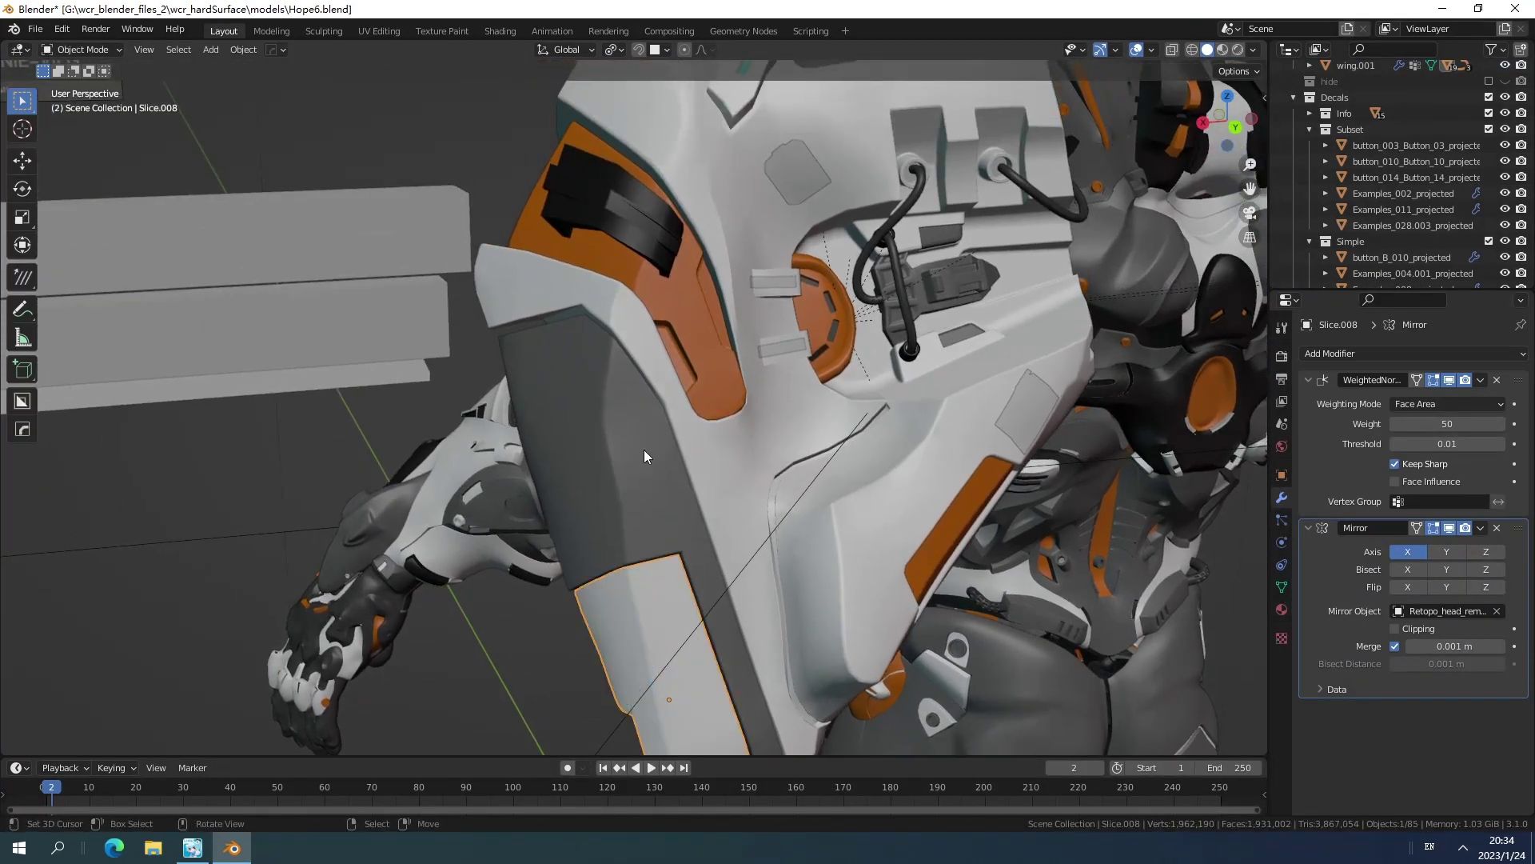
# Inspect the mesh of the dark grey panel above the wing's white tip in Edit Mode, and return to Object Mode.
pyautogui.click(645, 449)
pyautogui.press('Tab')
pyautogui.keyDown('alt'); pyautogui.keyDown('shift'); pyautogui.moveTo(645, 420); pyautogui.dragTo(638, 476); pyautogui.keyUp('shift'); pyautogui.keyUp('alt')
pyautogui.press('Tab')
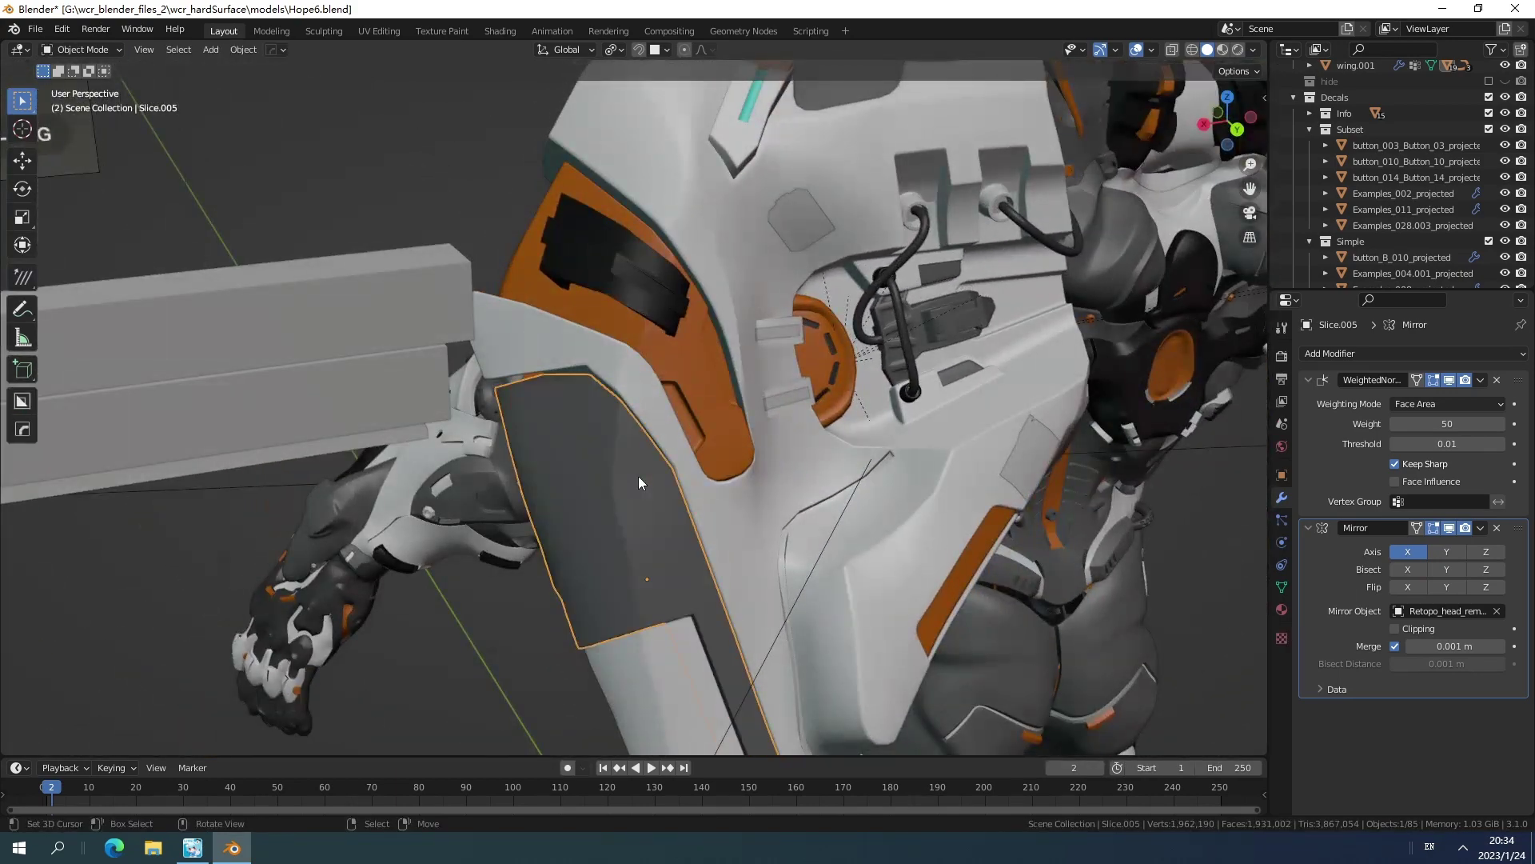
pyautogui.scroll(-5, 638, 477)
pyautogui.scroll(2, 727, 422)
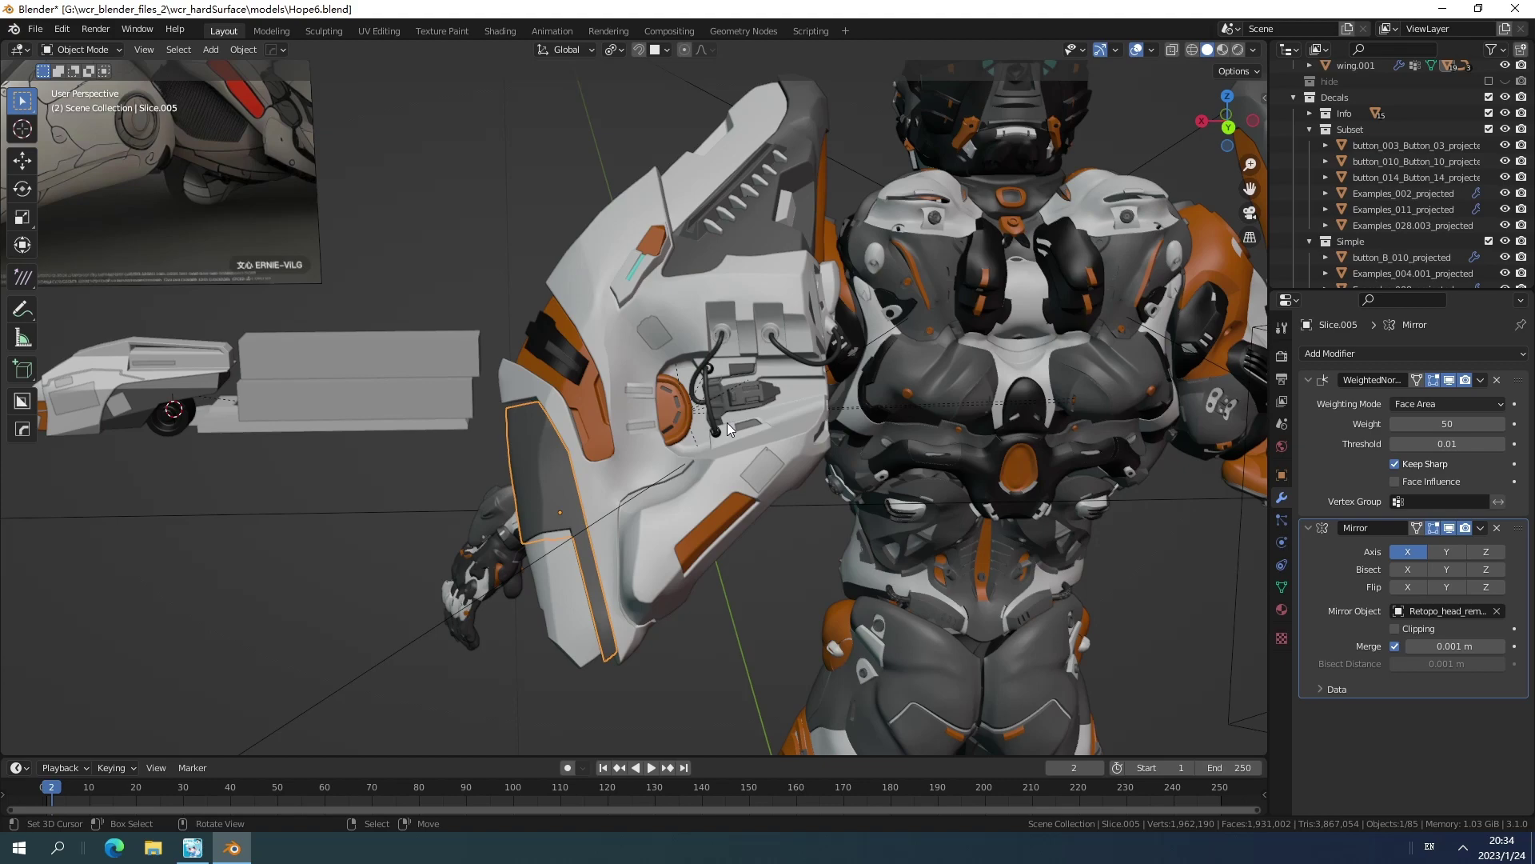
# Examine the cables, vents and mechanical details on the wing's inner side and compare them with the robot's back.
pyautogui.moveTo(727, 422); pyautogui.dragTo(842, 272, button='middle')
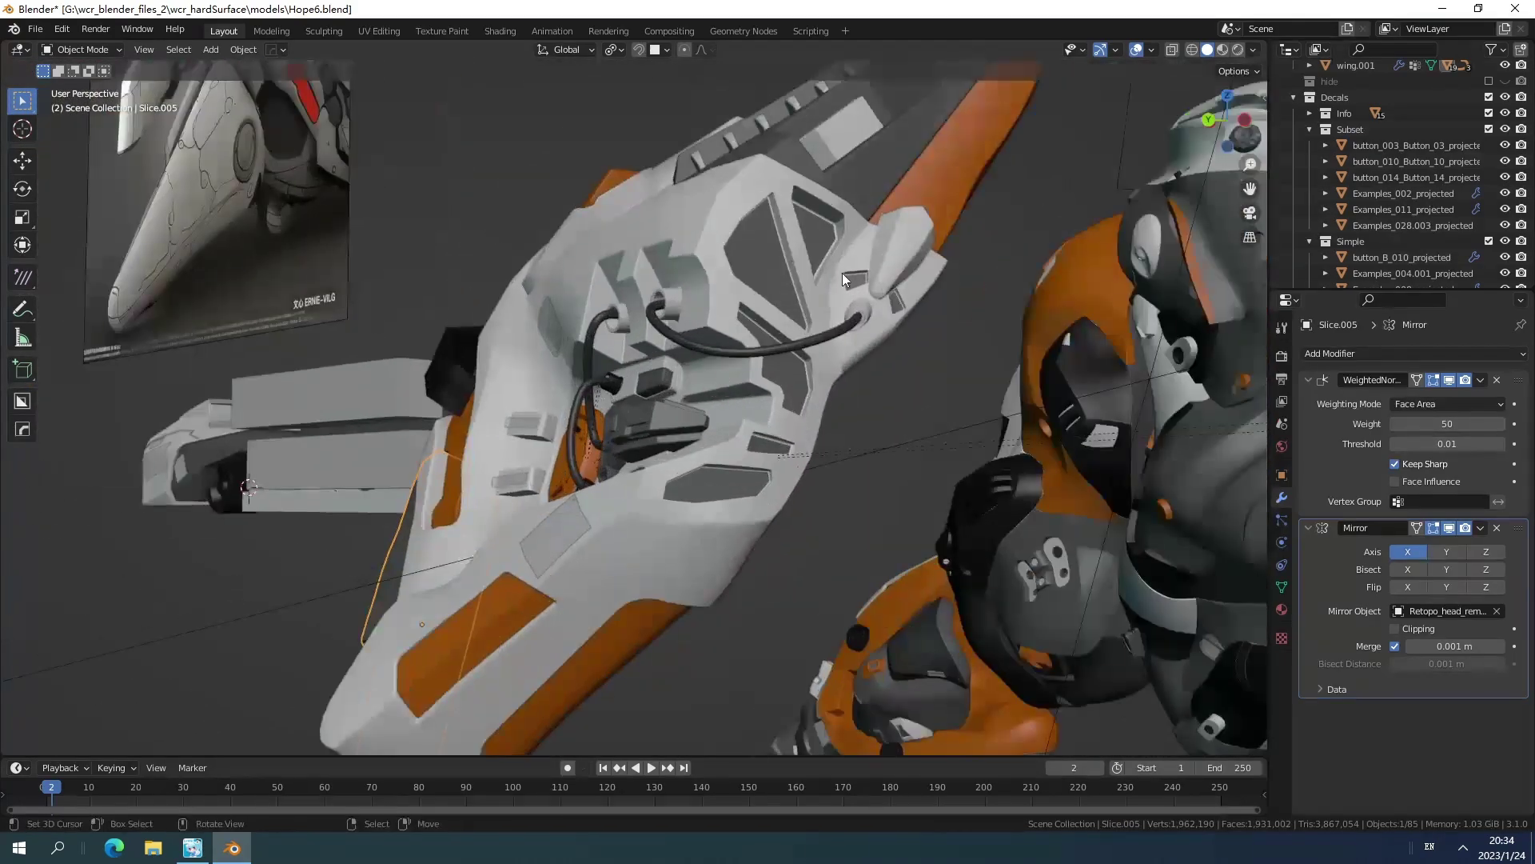
pyautogui.scroll(-2, 842, 171)
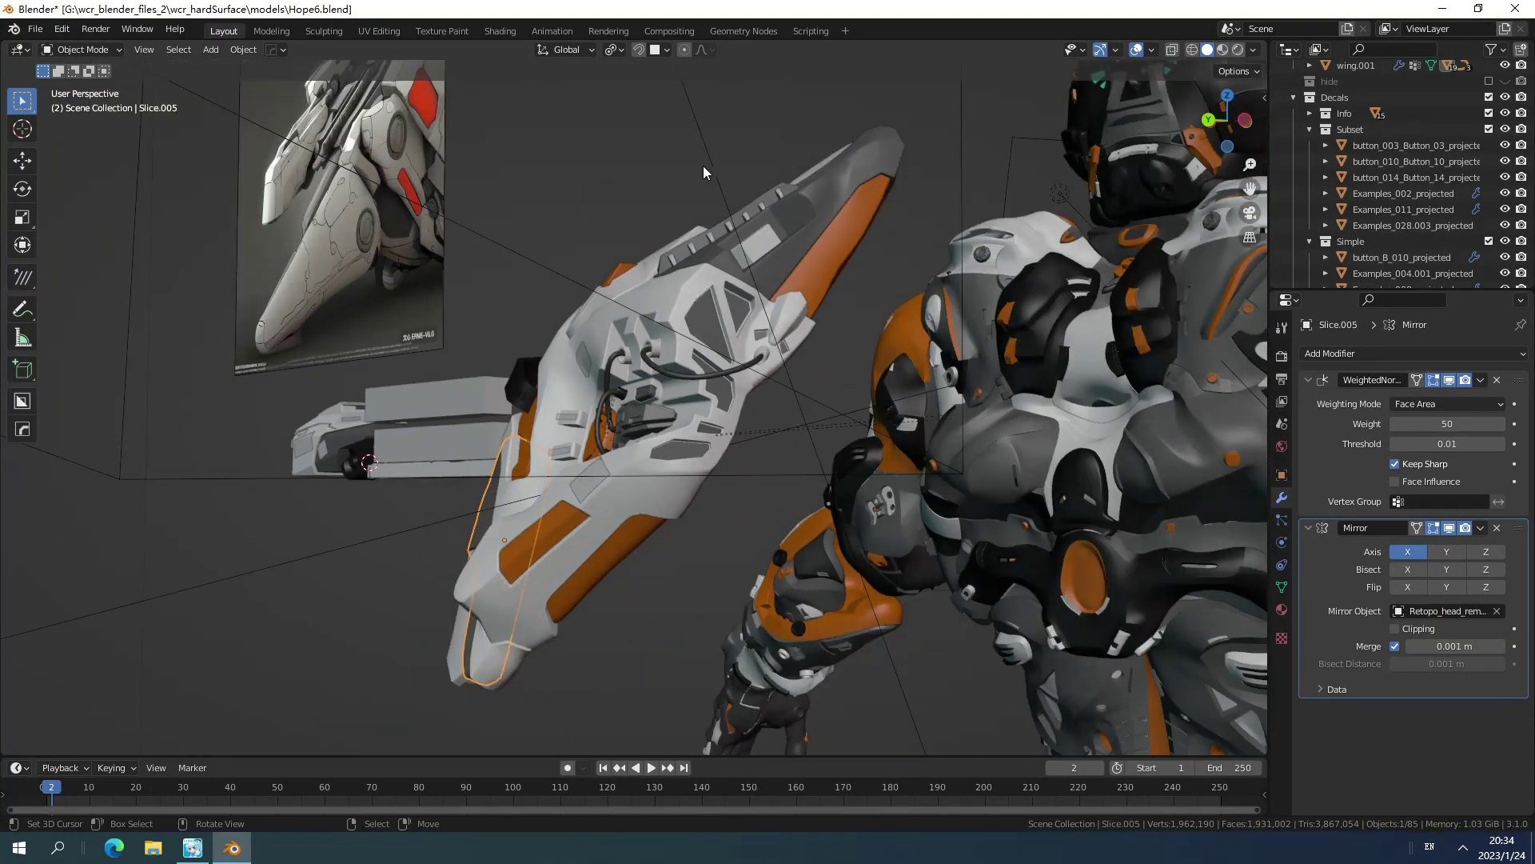
pyautogui.scroll(5, 618, 304)
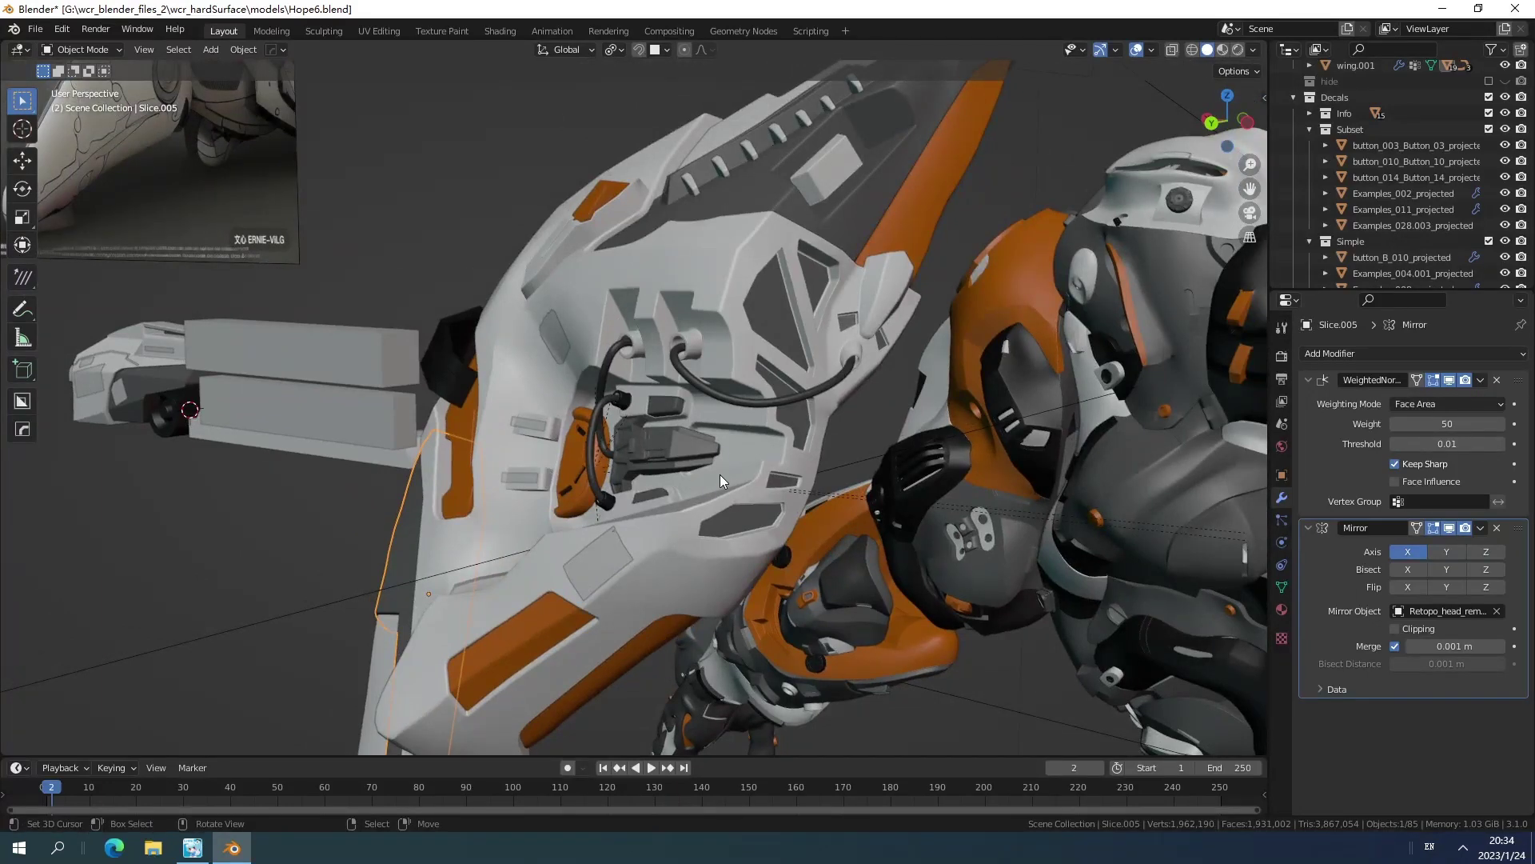
pyautogui.scroll(-2, 720, 474)
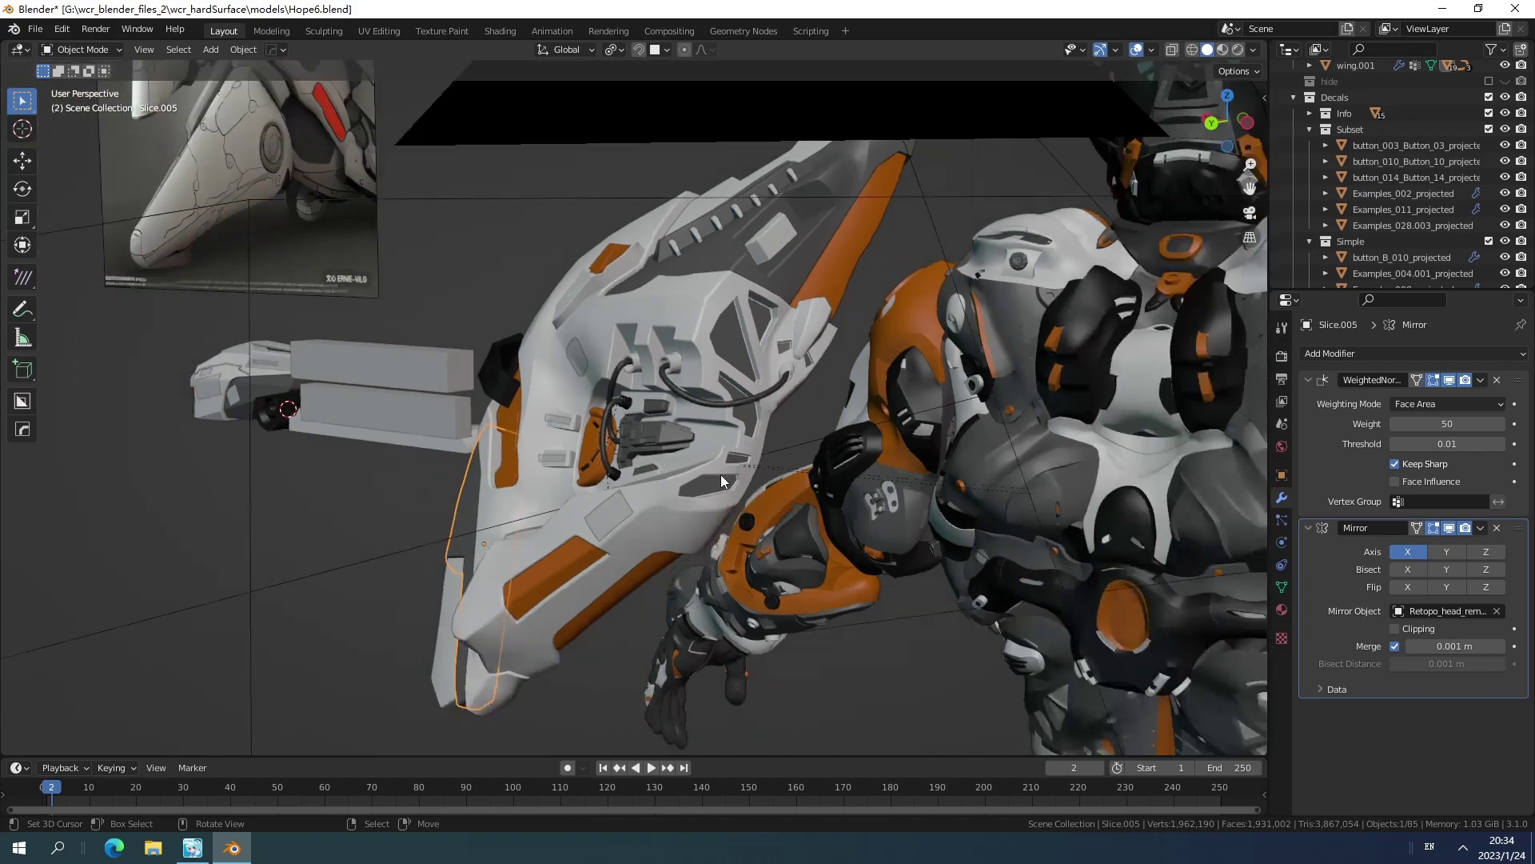
pyautogui.scroll(1, 862, 250)
pyautogui.scroll(2, 704, 404)
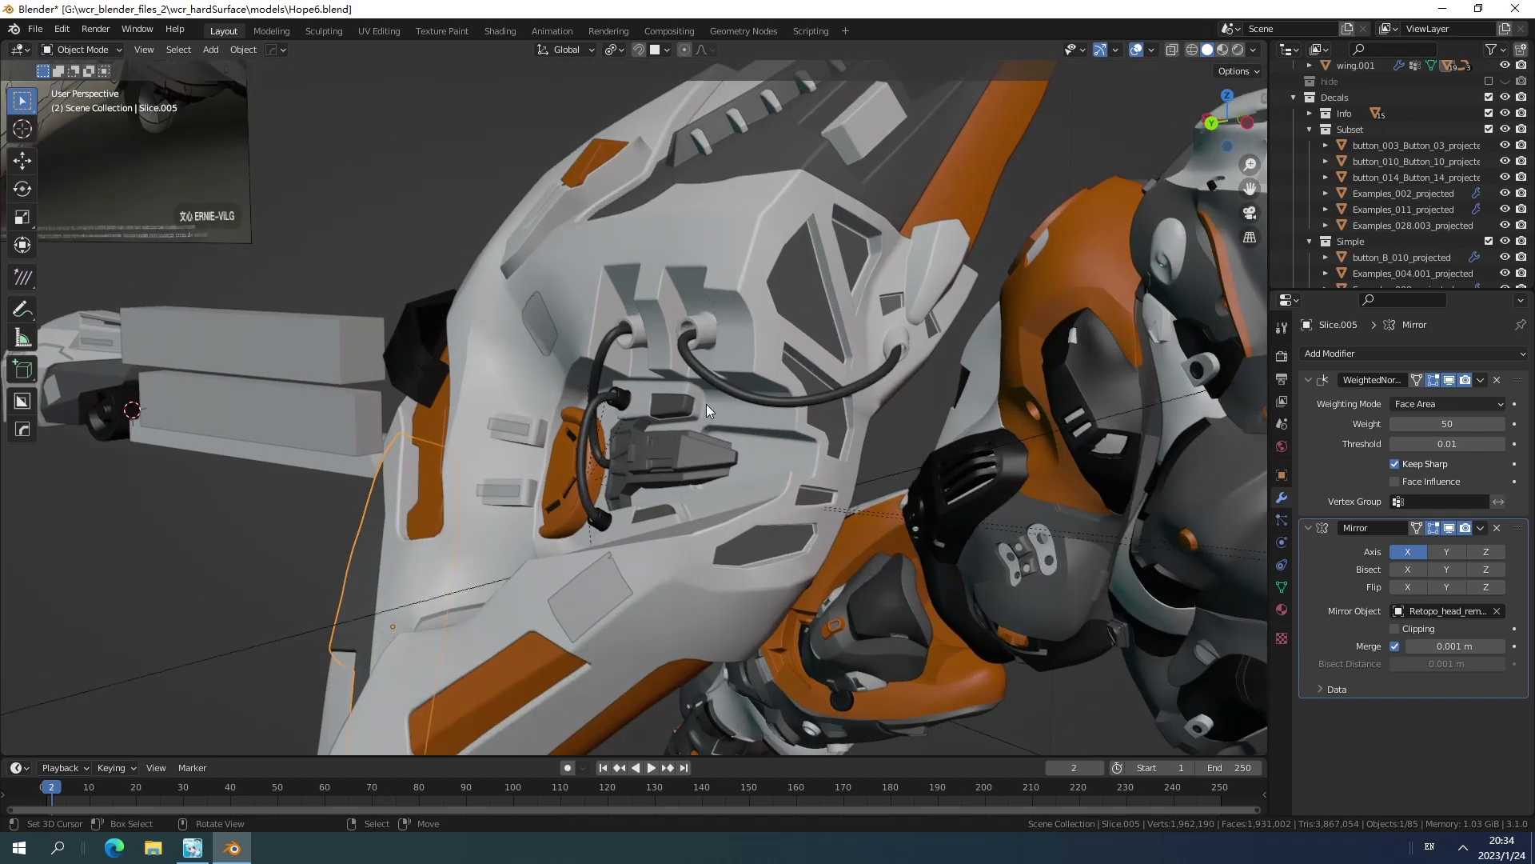
pyautogui.moveTo(707, 405); pyautogui.dragTo(530, 213, button='middle')
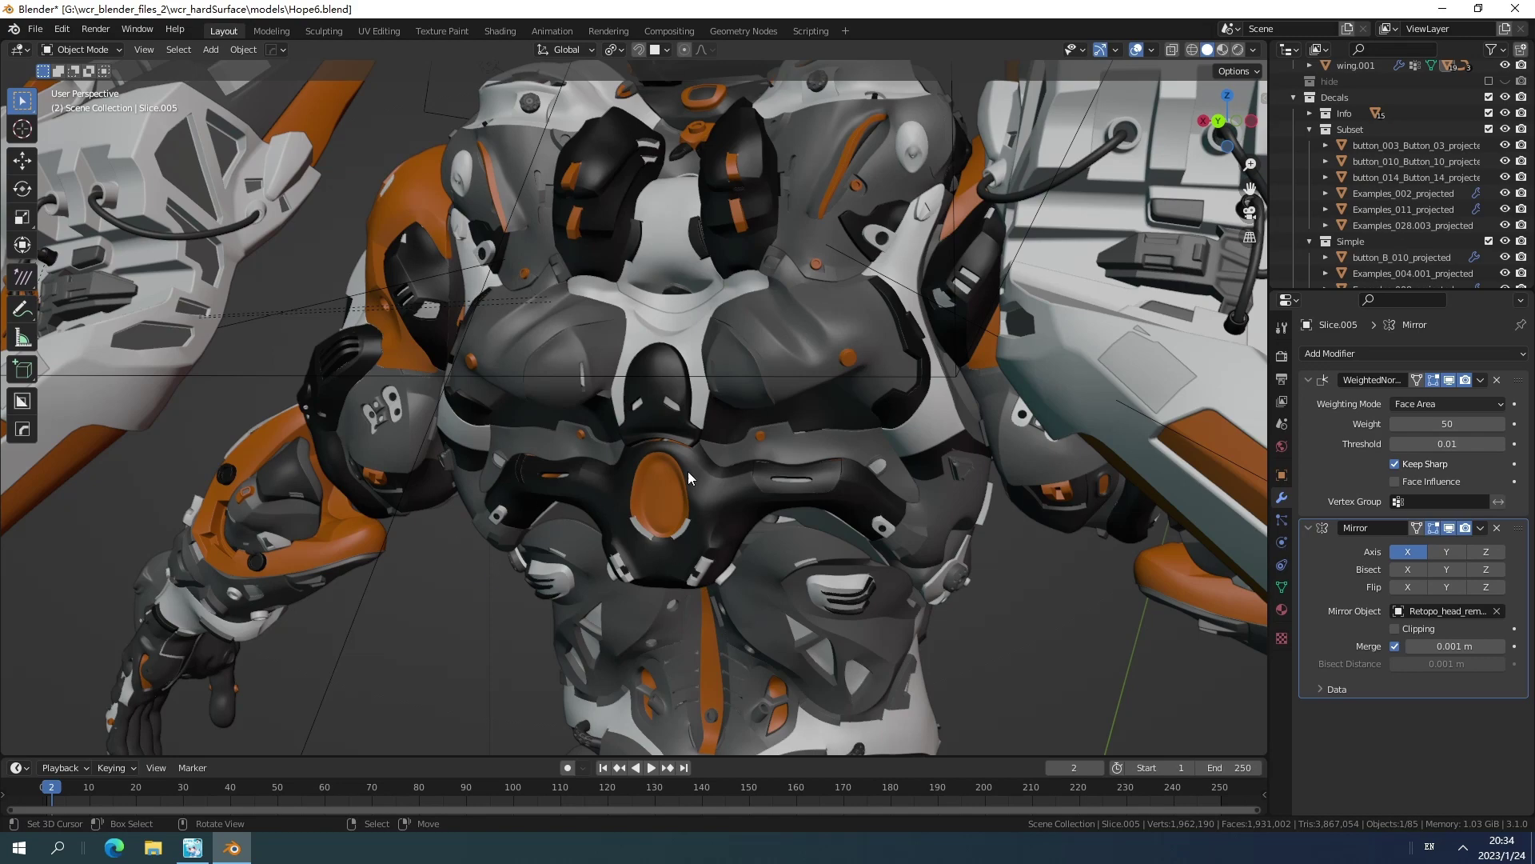
pyautogui.moveTo(688, 472)
pyautogui.mouseDown(button='middle')
pyautogui.moveTo(583, 328)
pyautogui.moveTo(643, 441)
pyautogui.moveTo(809, 389)
pyautogui.moveTo(741, 363)
pyautogui.moveTo(718, 481)
pyautogui.moveTo(714, 464)
pyautogui.mouseUp(button='middle')
pyautogui.scroll(2, 721, 402)
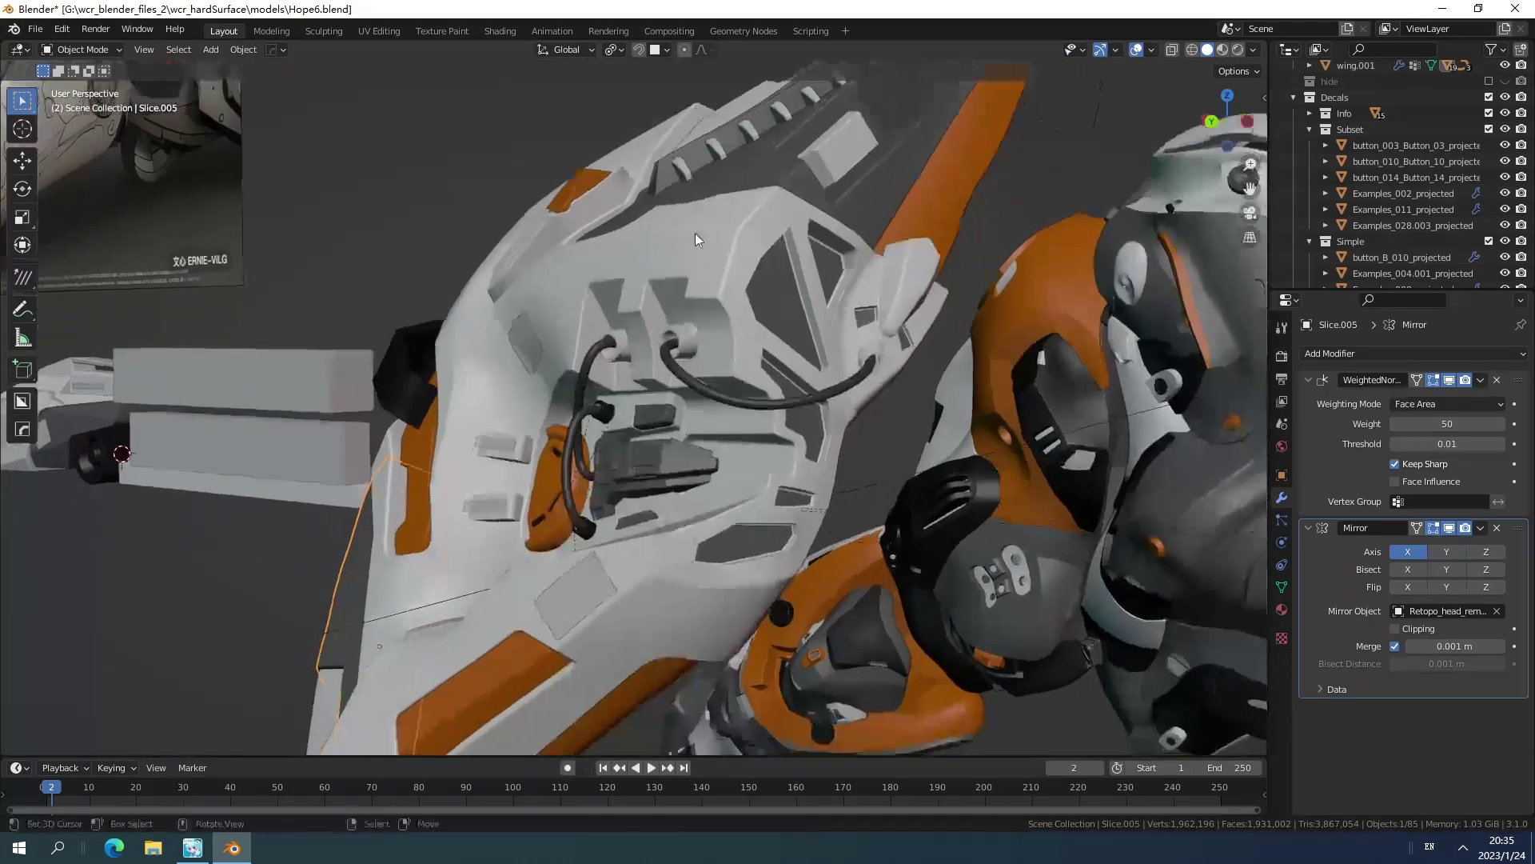
pyautogui.moveTo(750, 324); pyautogui.dragTo(766, 267, button='middle')
pyautogui.moveTo(589, 459); pyautogui.dragTo(678, 390, button='middle')
# Compare the reference image with the separate mechanical arm model below it in the front orthographic view.
pyautogui.press('KP_1')
pyautogui.scroll(2, 852, 405)
pyautogui.scroll(3, 678, 398)
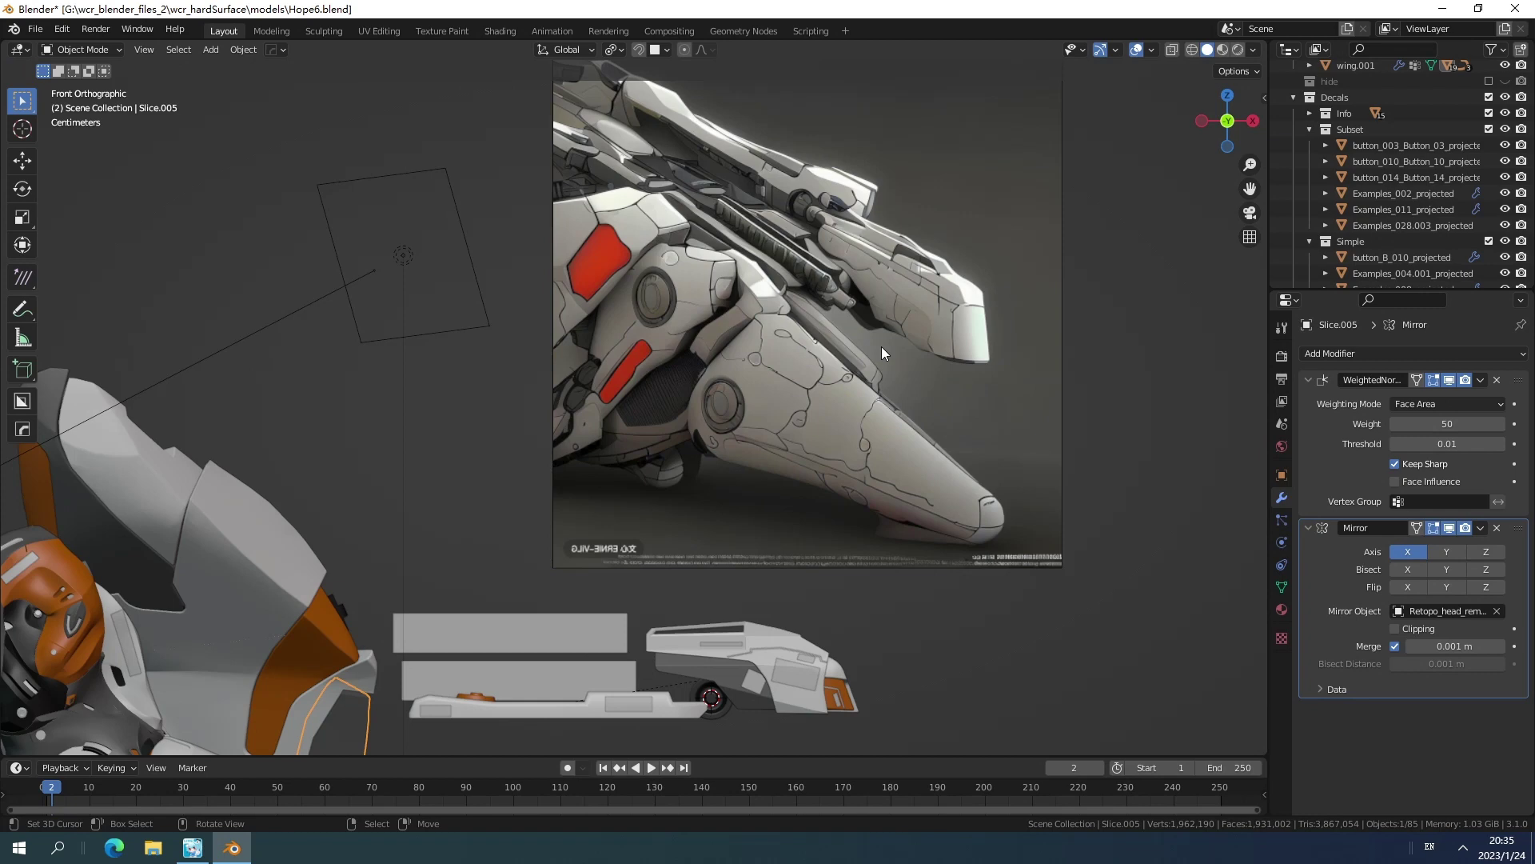
pyautogui.scroll(-2, 506, 539)
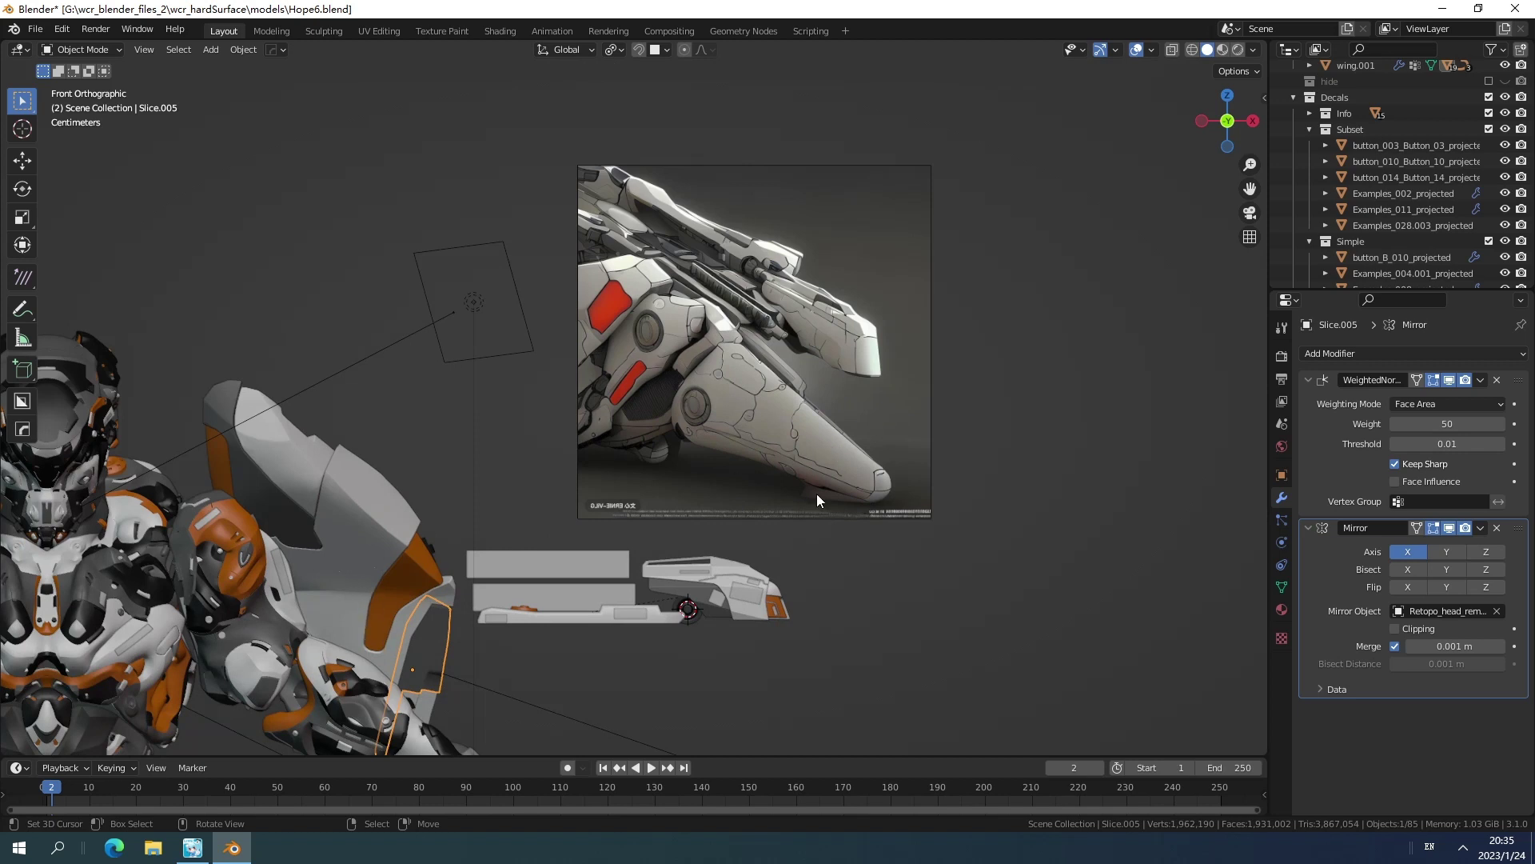
pyautogui.scroll(2, 772, 534)
pyautogui.keyDown('alt'); pyautogui.keyDown('shift'); pyautogui.moveTo(806, 118); pyautogui.dragTo(817, 176); pyautogui.keyUp('shift'); pyautogui.keyUp('alt')
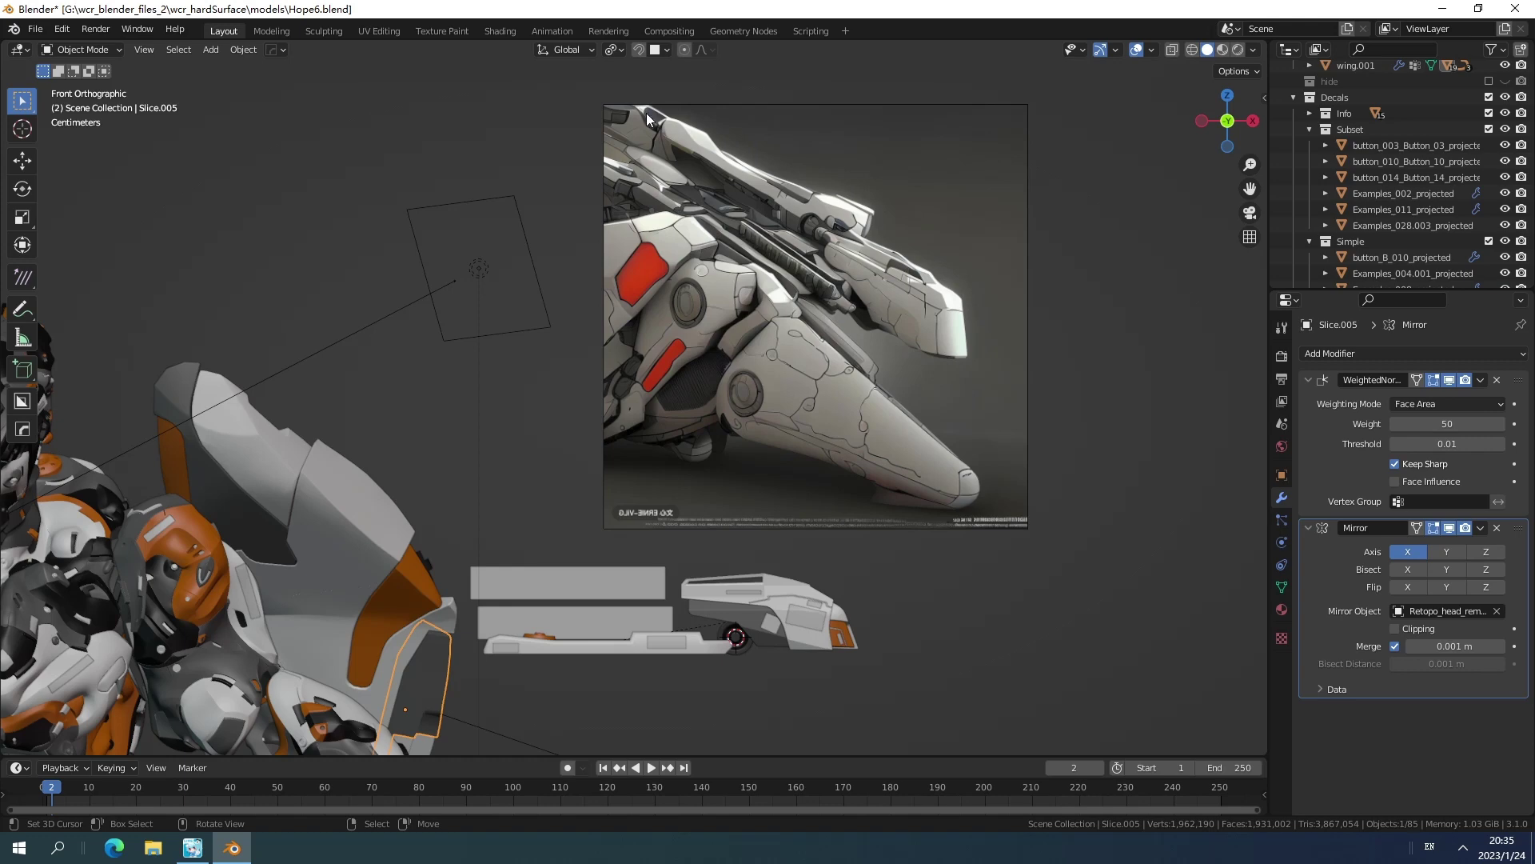
pyautogui.scroll(3, 778, 598)
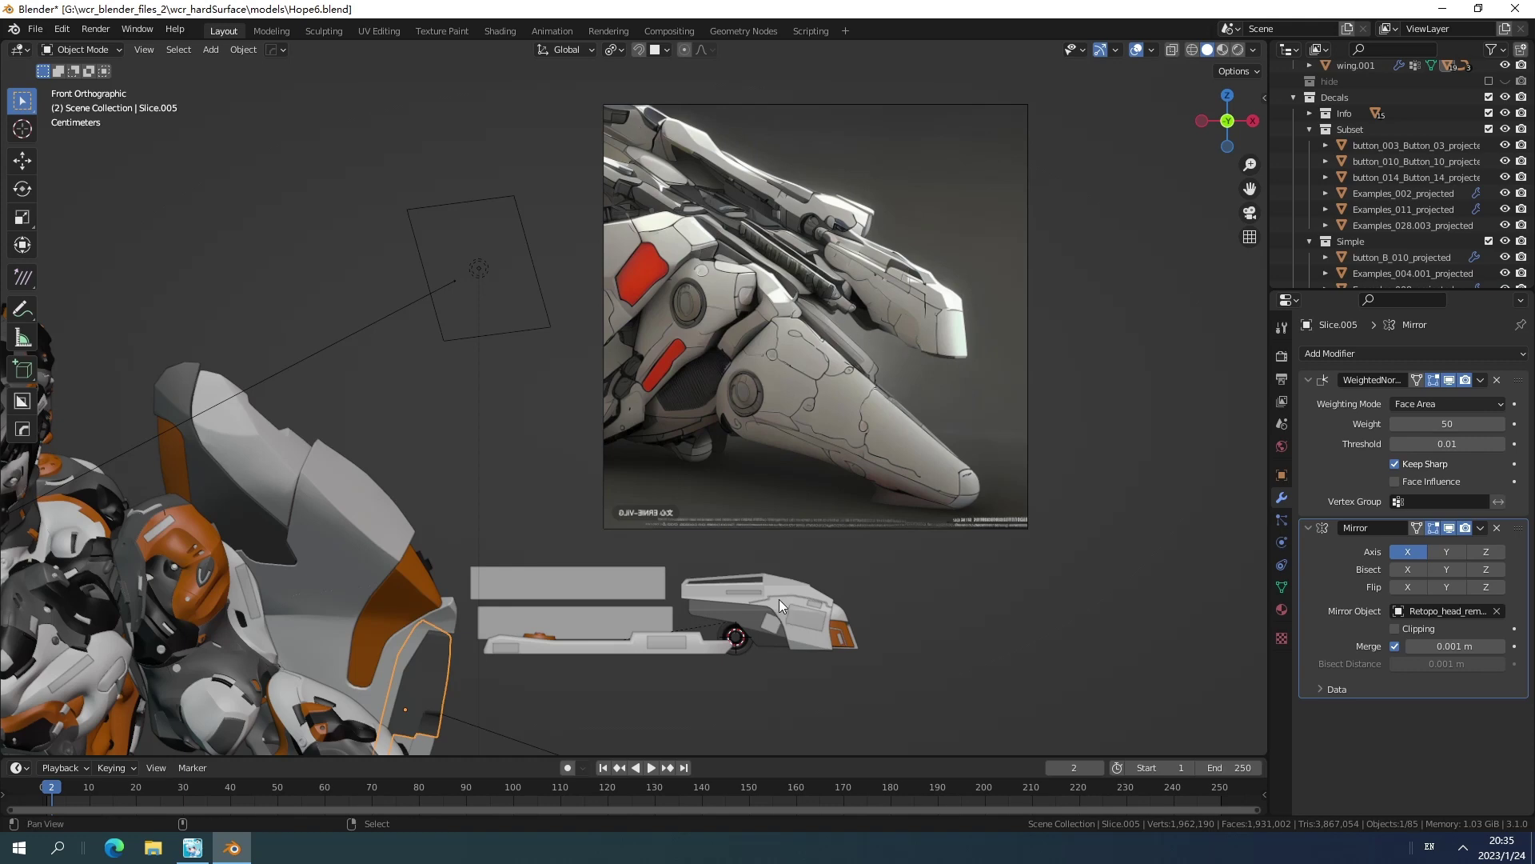
pyautogui.scroll(-3, 790, 608)
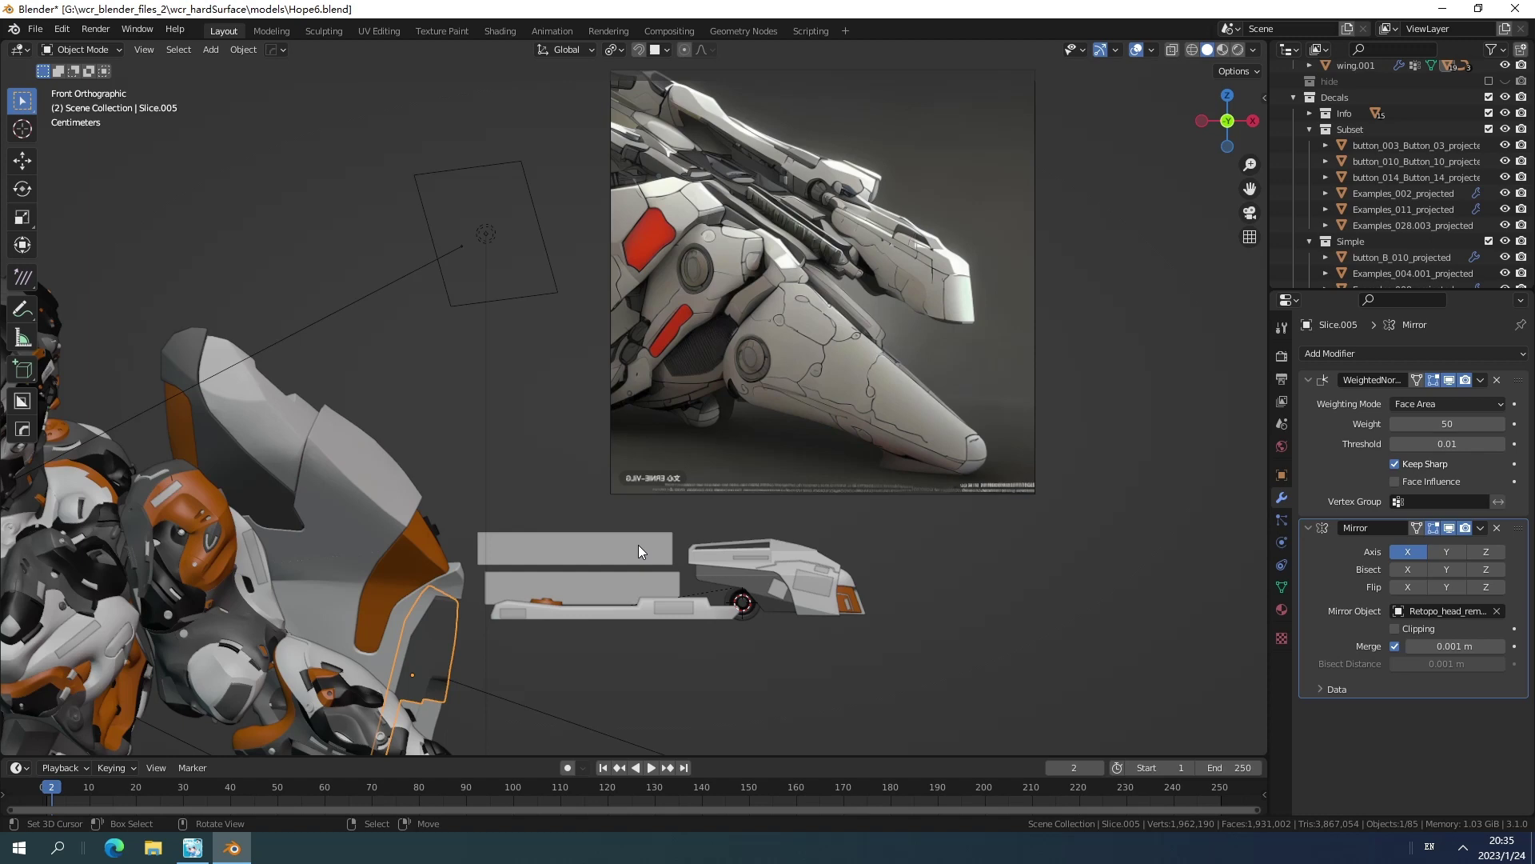
pyautogui.scroll(3, 685, 467)
# Frame the separate mechanical arm model up close and preview its materials and decals in rendered shading.
pyautogui.keyDown('alt'); pyautogui.moveTo(756, 472); pyautogui.dragTo(683, 466); pyautogui.keyUp('alt')
pyautogui.rightClick(644, 494)
pyautogui.scroll(1, 683, 465)
pyautogui.moveTo(683, 464); pyautogui.dragTo(699, 488, button='middle')
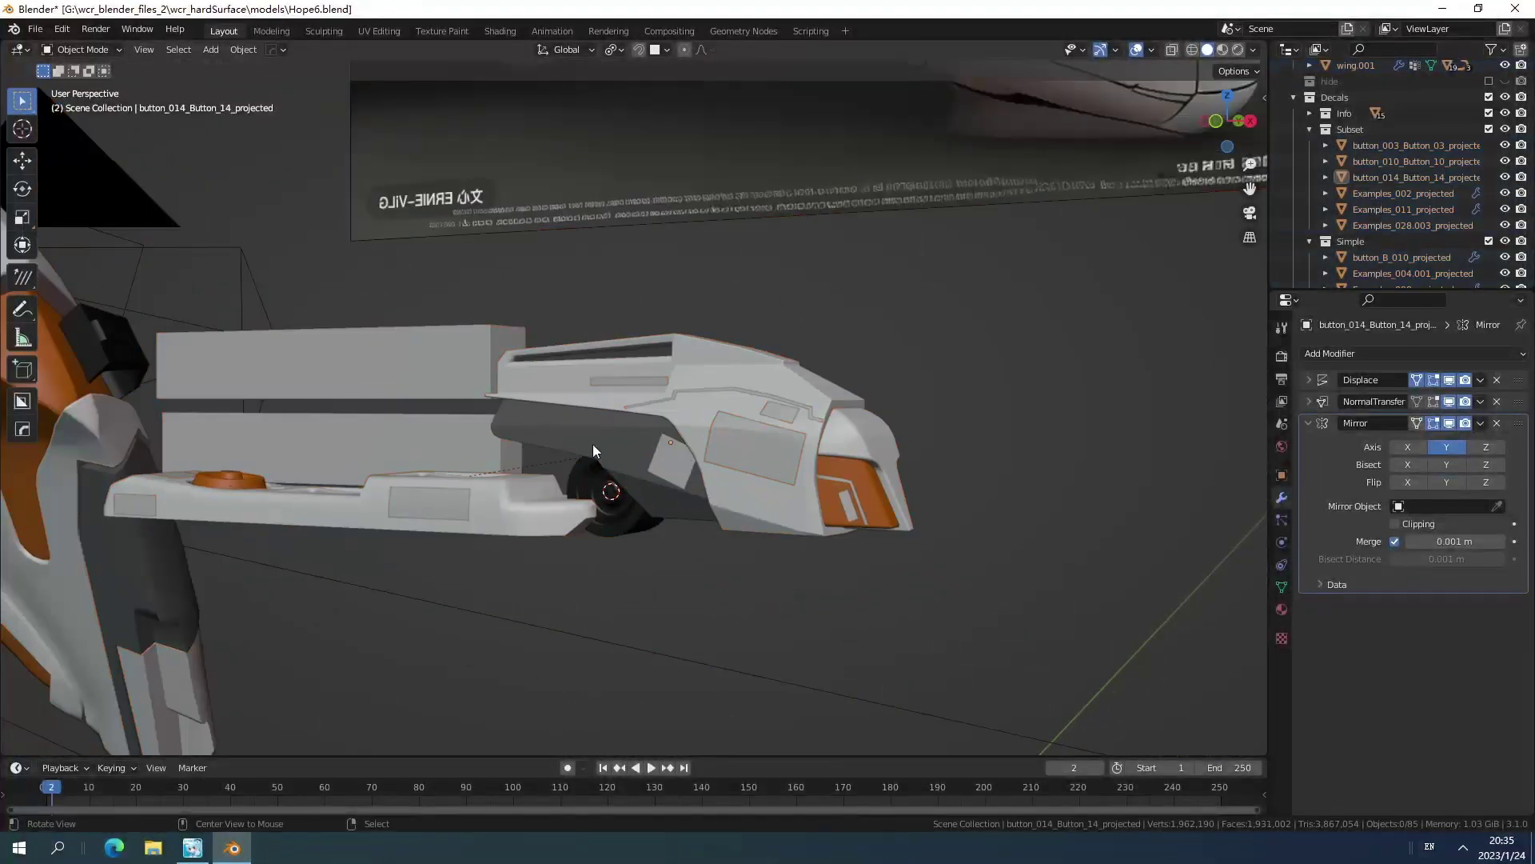
pyautogui.keyDown('alt'); pyautogui.keyDown('shift'); pyautogui.moveTo(537, 467); pyautogui.dragTo(678, 492); pyautogui.keyUp('shift'); pyautogui.keyUp('alt')
pyautogui.press('z')
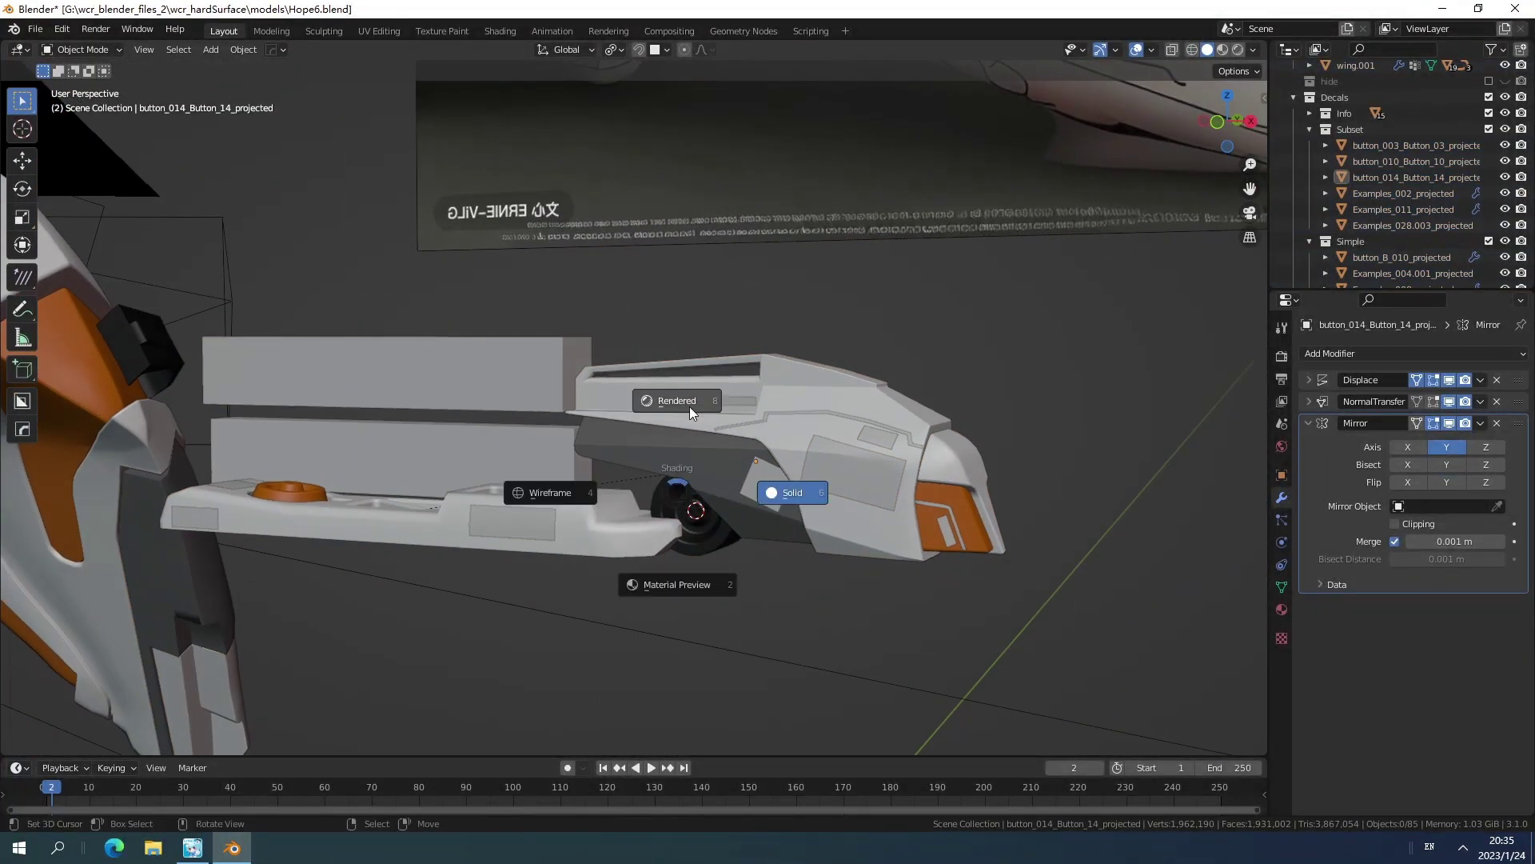
pyautogui.click(689, 406)
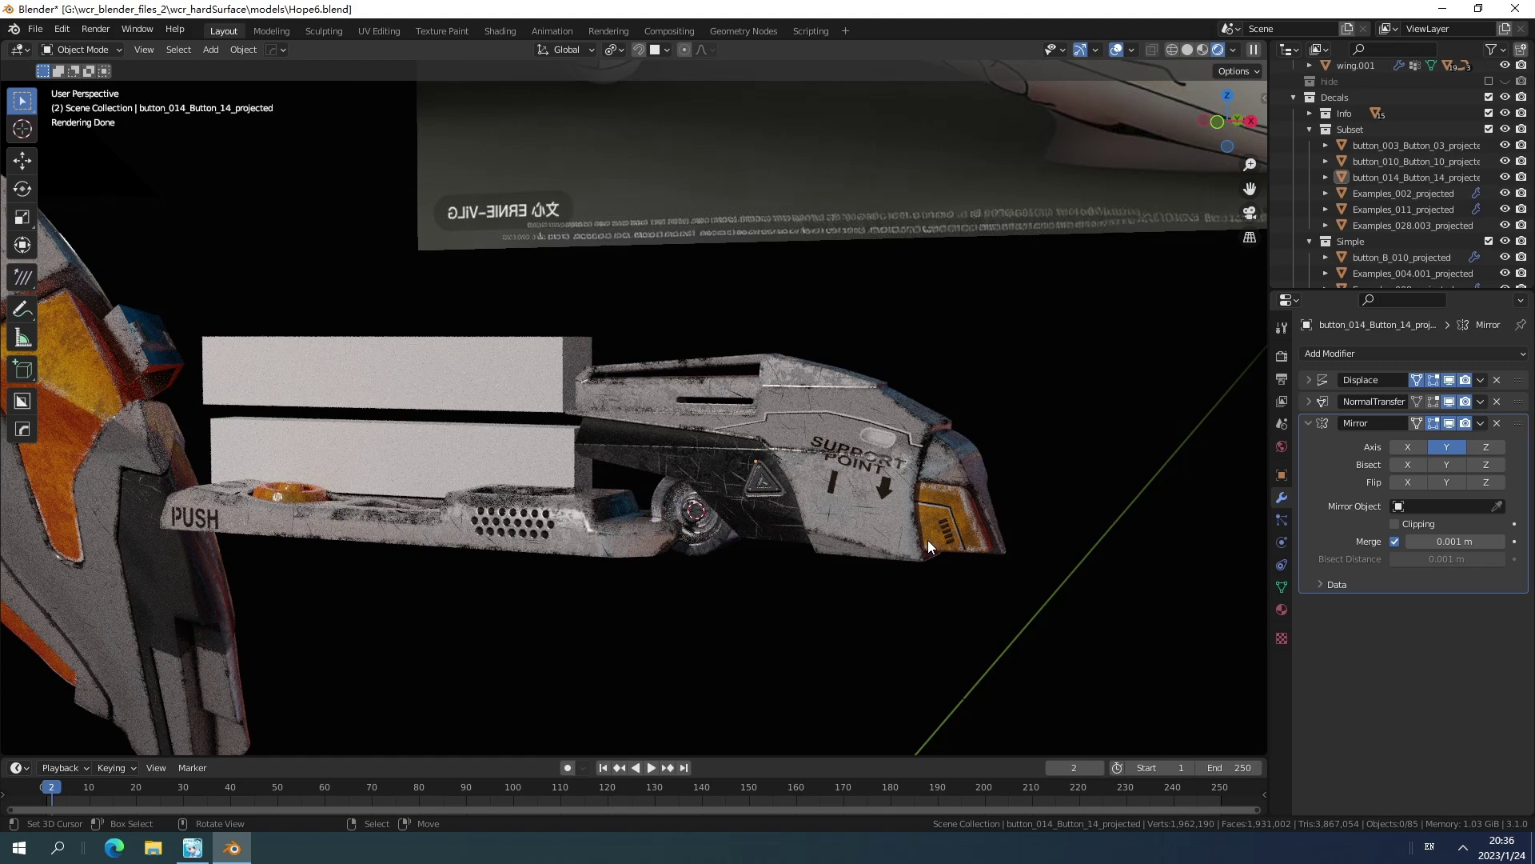
# Return the viewport to solid shading and view the mechanical arm model together with the wing and reference image.
pyautogui.press('z')
pyautogui.click(981, 541)
pyautogui.moveTo(392, 436)
pyautogui.keyDown('alt'); pyautogui.keyDown('shift'); pyautogui.mouseDown()
pyautogui.moveTo(527, 534)
pyautogui.moveTo(585, 437)
pyautogui.mouseUp(); pyautogui.keyUp('shift'); pyautogui.keyUp('alt')
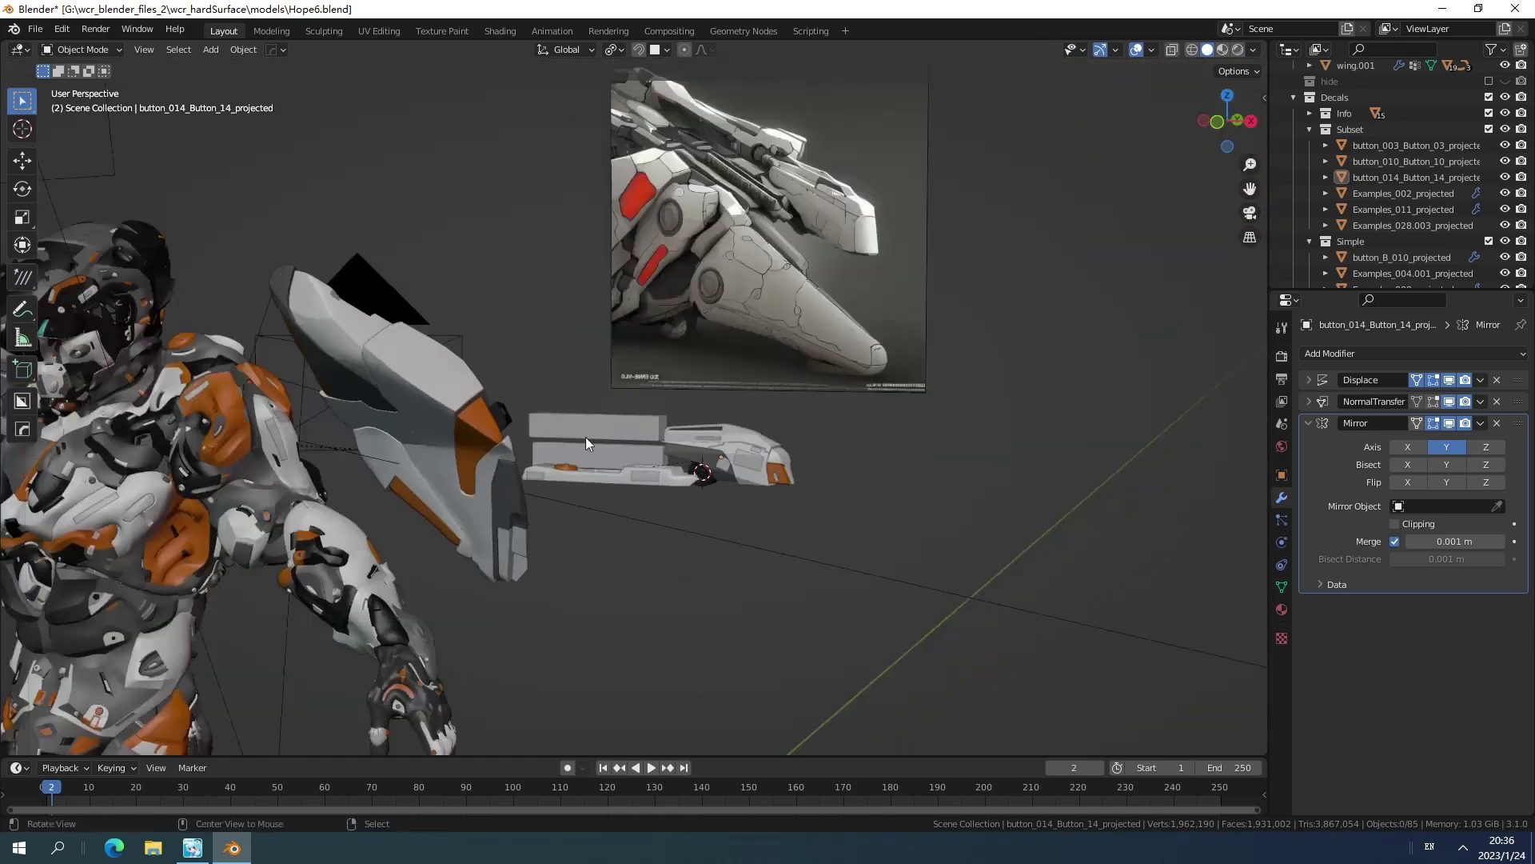
pyautogui.moveTo(585, 437); pyautogui.dragTo(646, 469, button='middle')
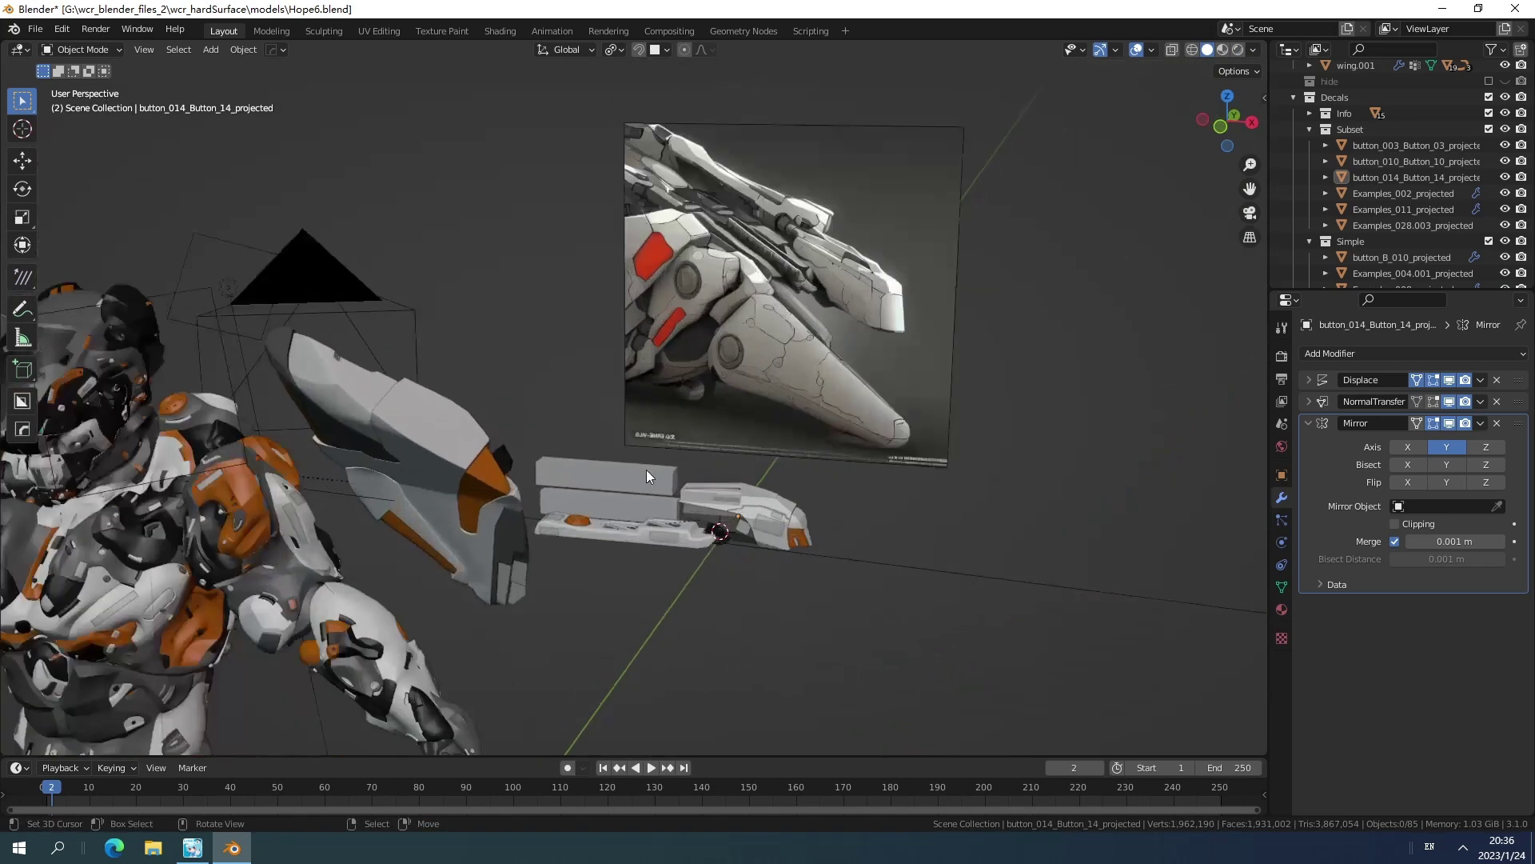
pyautogui.scroll(2, 651, 479)
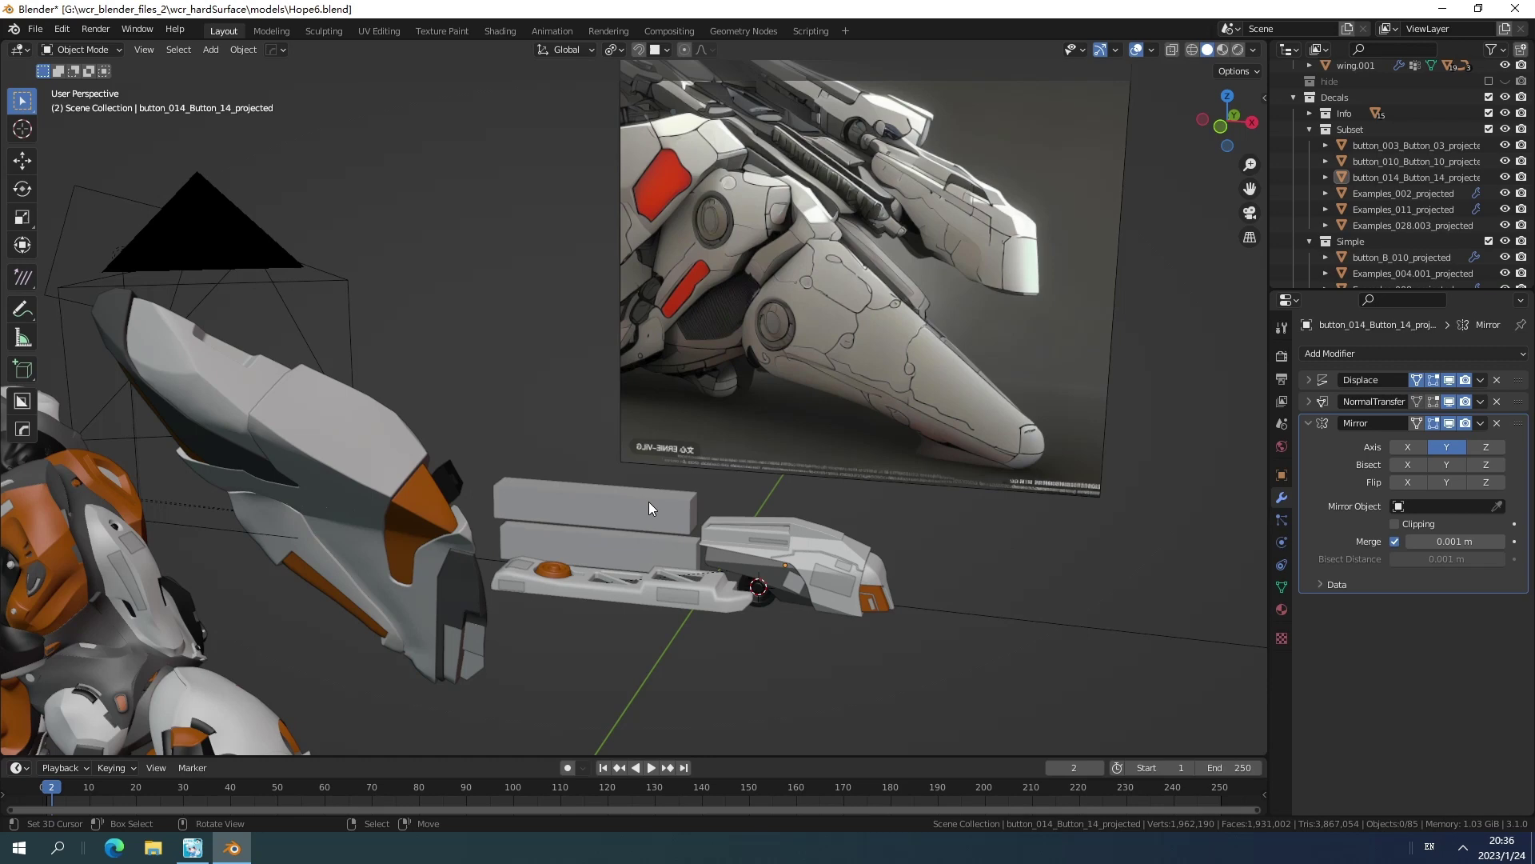
# Select the upper plain box above the mechanical arm model and open its mesh for editing.
pyautogui.scroll(3, 657, 517)
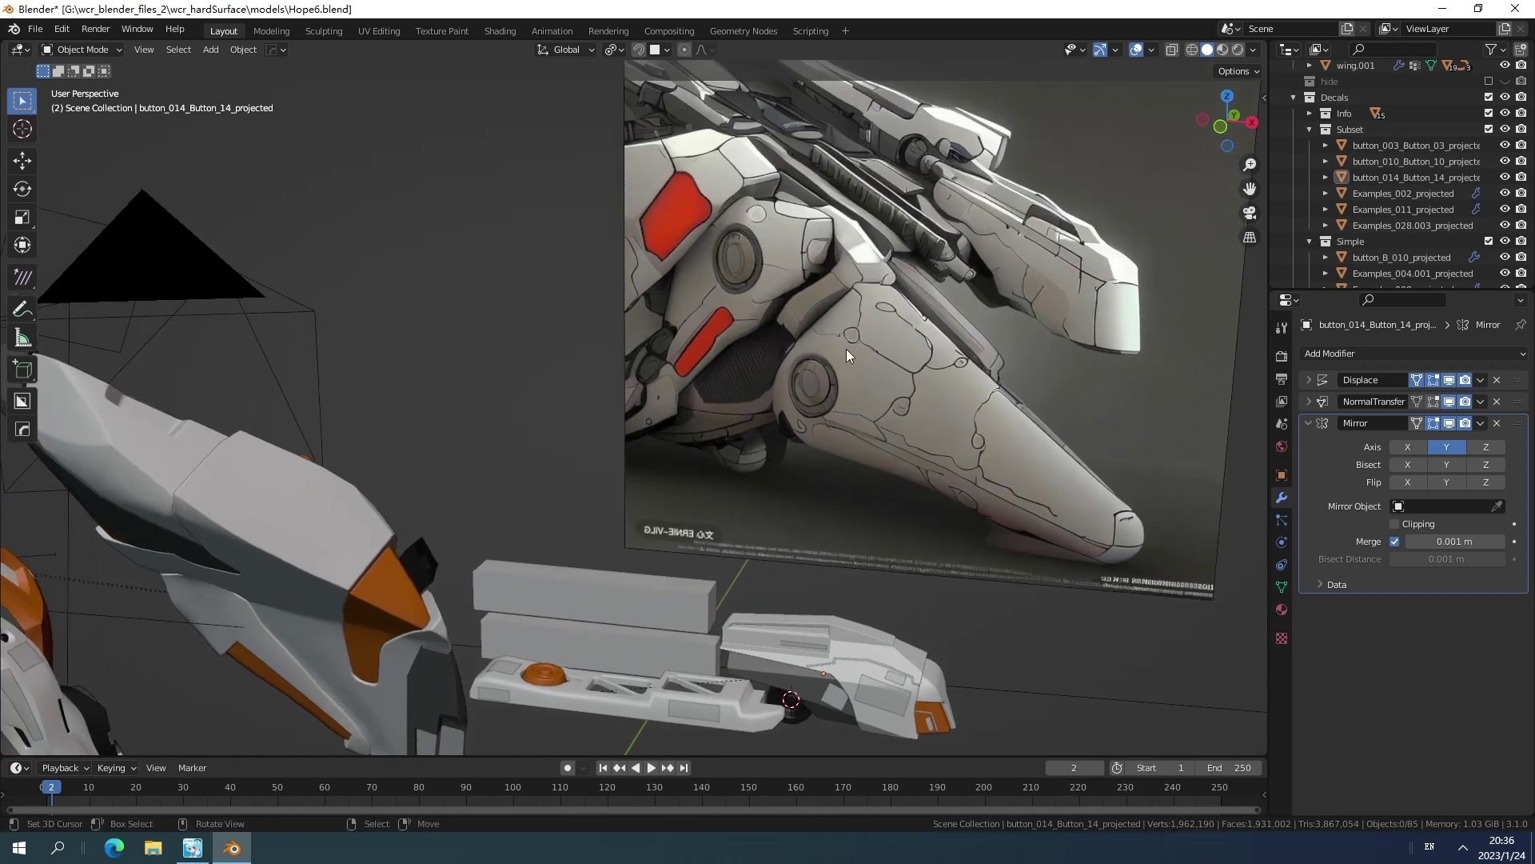
pyautogui.scroll(1, 943, 155)
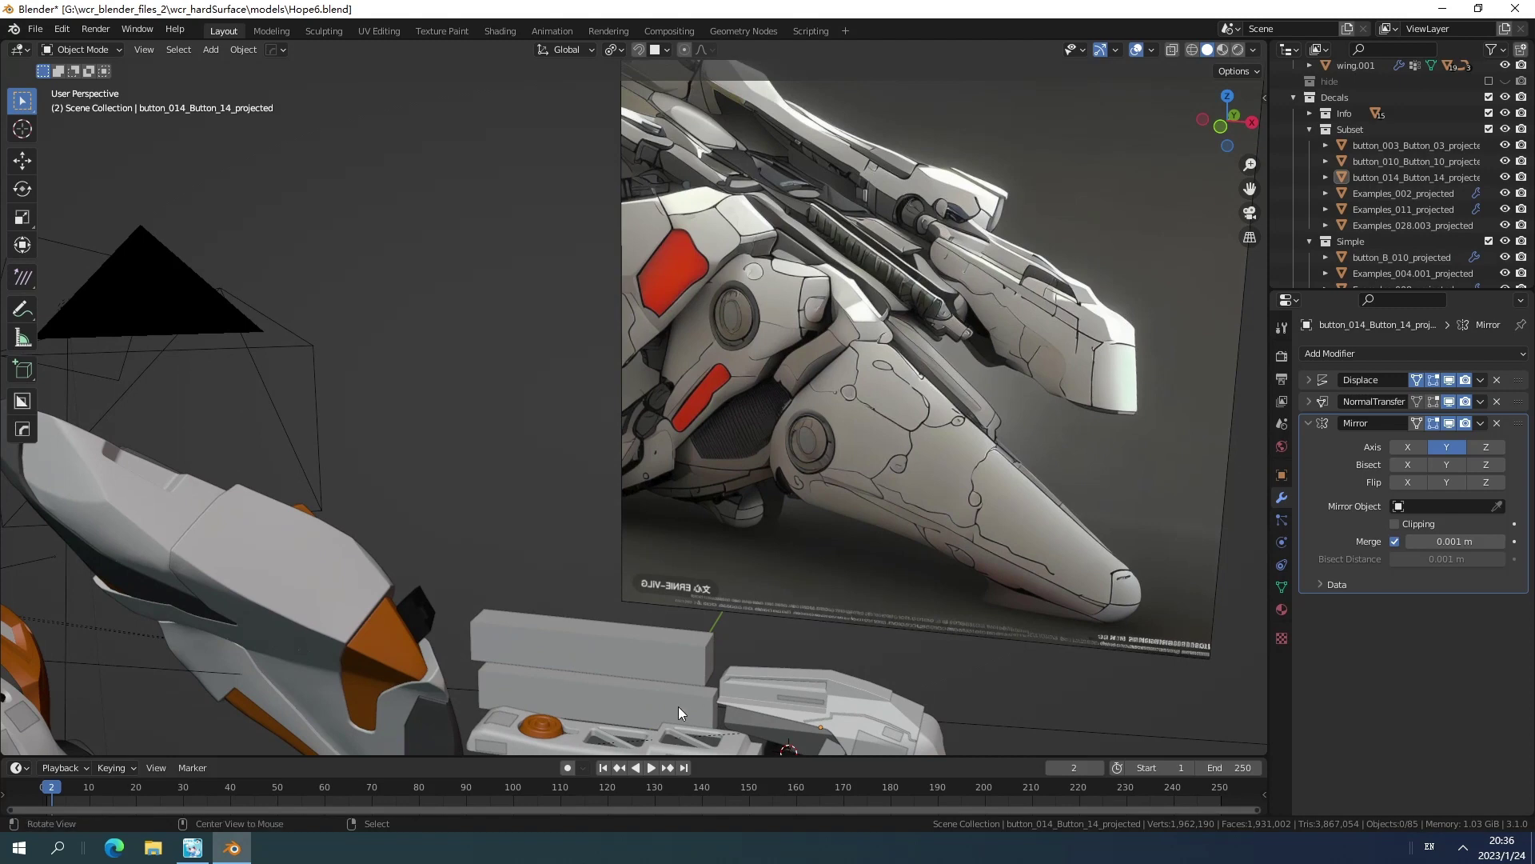
pyautogui.keyDown('shift'); pyautogui.moveTo(678, 706); pyautogui.dragTo(696, 547, button='middle'); pyautogui.keyUp('shift')
pyautogui.click(683, 547)
pyautogui.scroll(2, 681, 541)
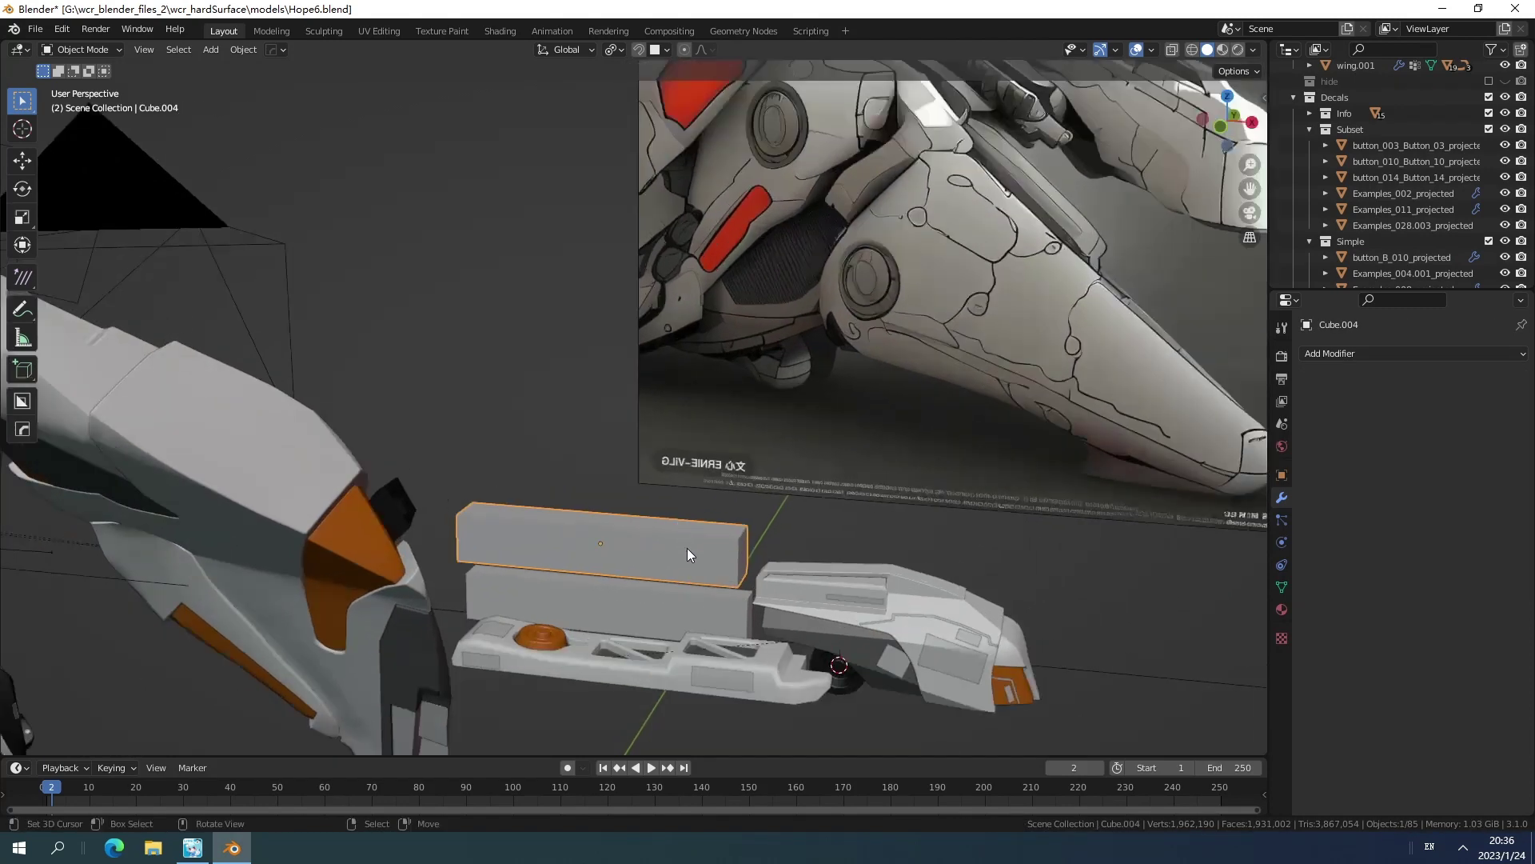
pyautogui.press('Tab')
pyautogui.scroll(3, 689, 559)
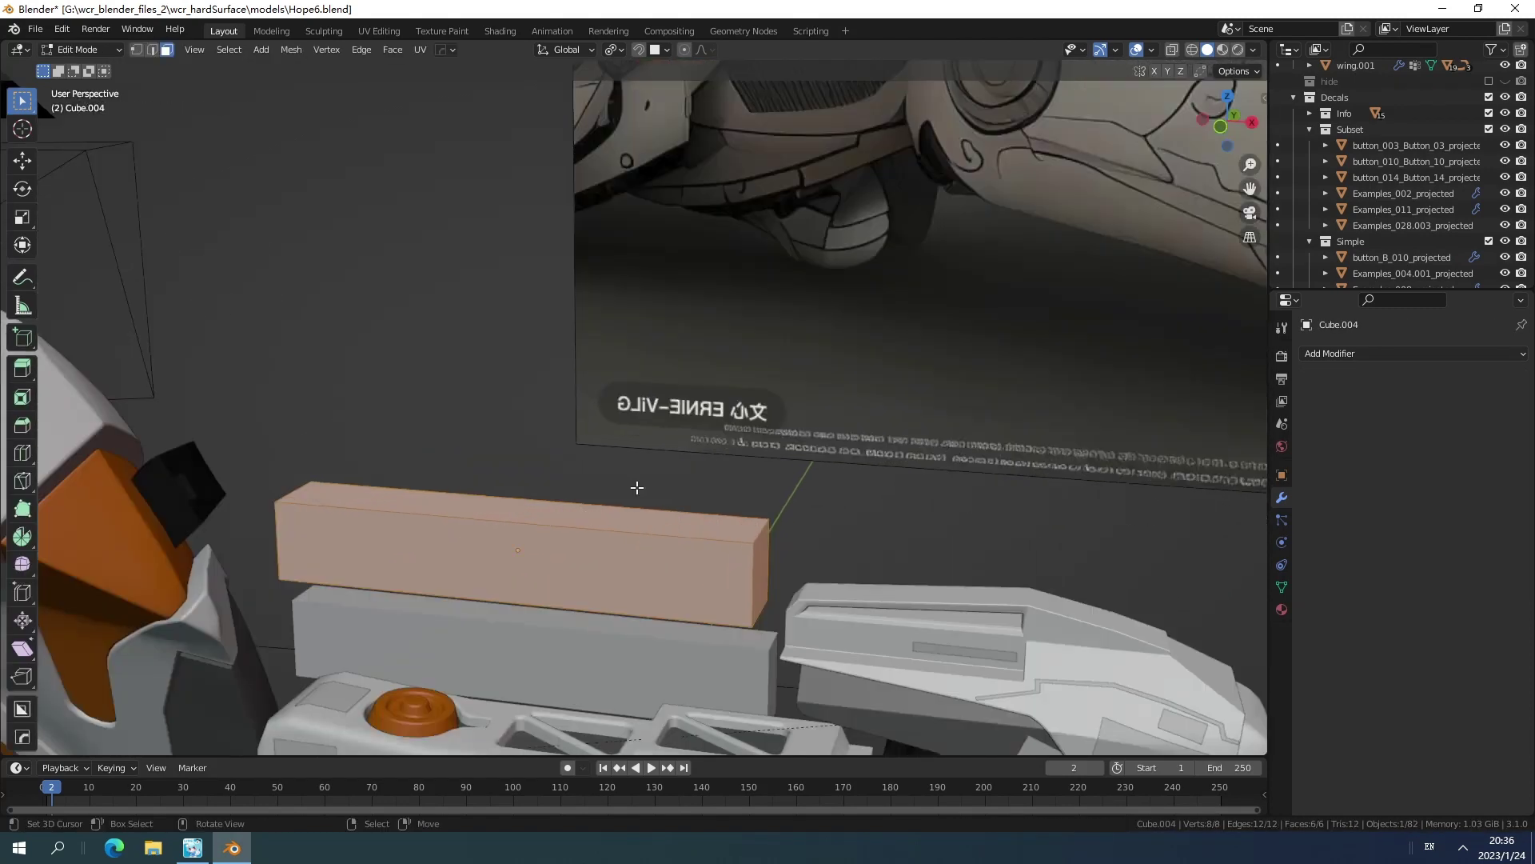
# Compare the upper box and the mechanical arm model with the arm shown in the reference image.
pyautogui.scroll(-5, 646, 501)
pyautogui.keyDown('shift'); pyautogui.moveTo(809, 337); pyautogui.dragTo(815, 409, button='middle'); pyautogui.keyUp('shift')
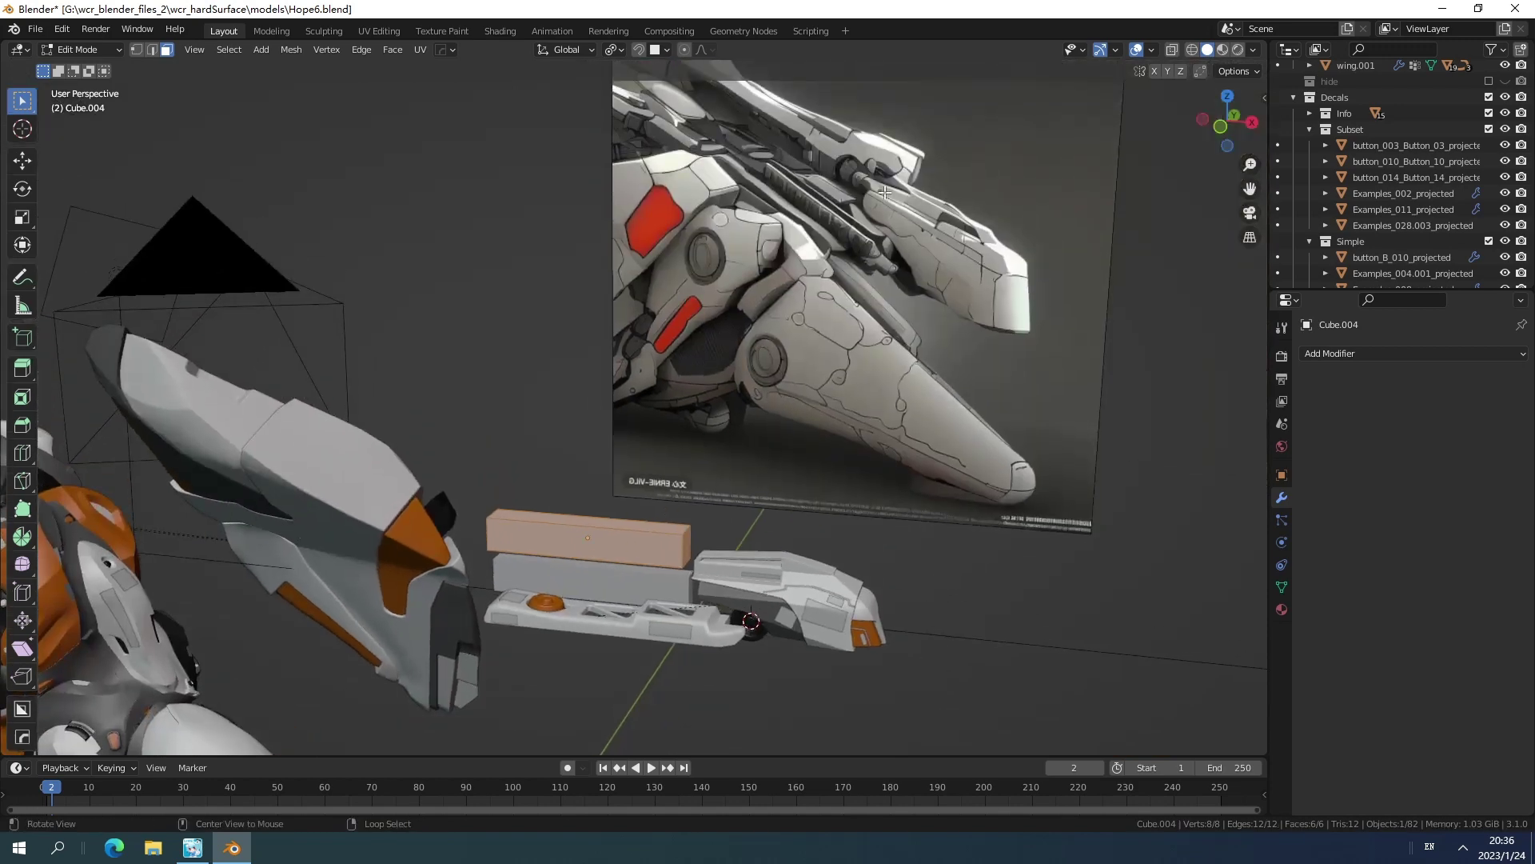
pyautogui.keyDown('shift'); pyautogui.moveTo(806, 87); pyautogui.dragTo(813, 144, button='middle'); pyautogui.keyUp('shift')
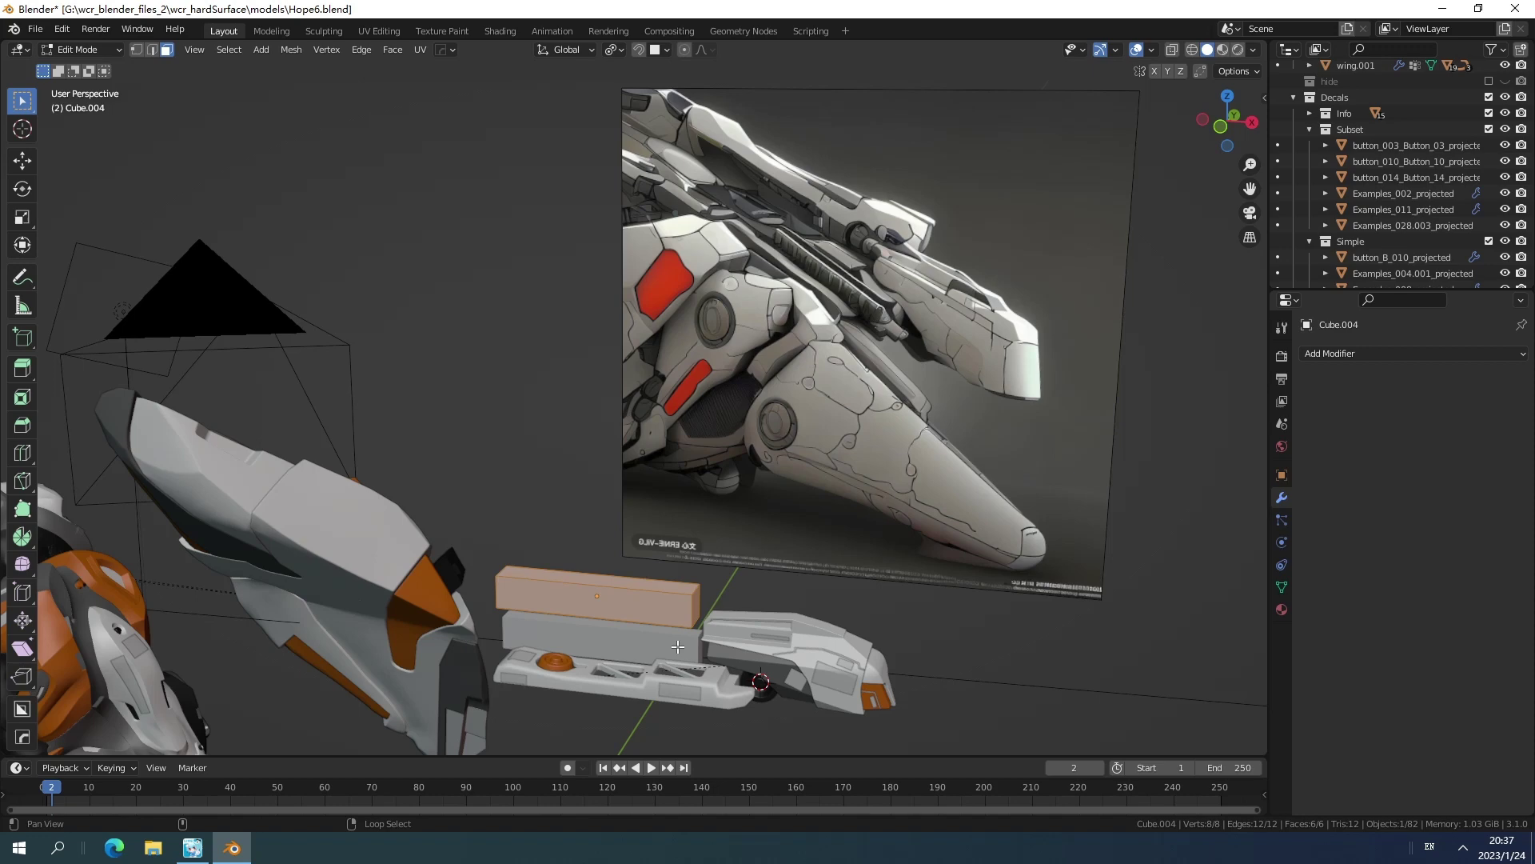
pyautogui.scroll(5, 664, 469)
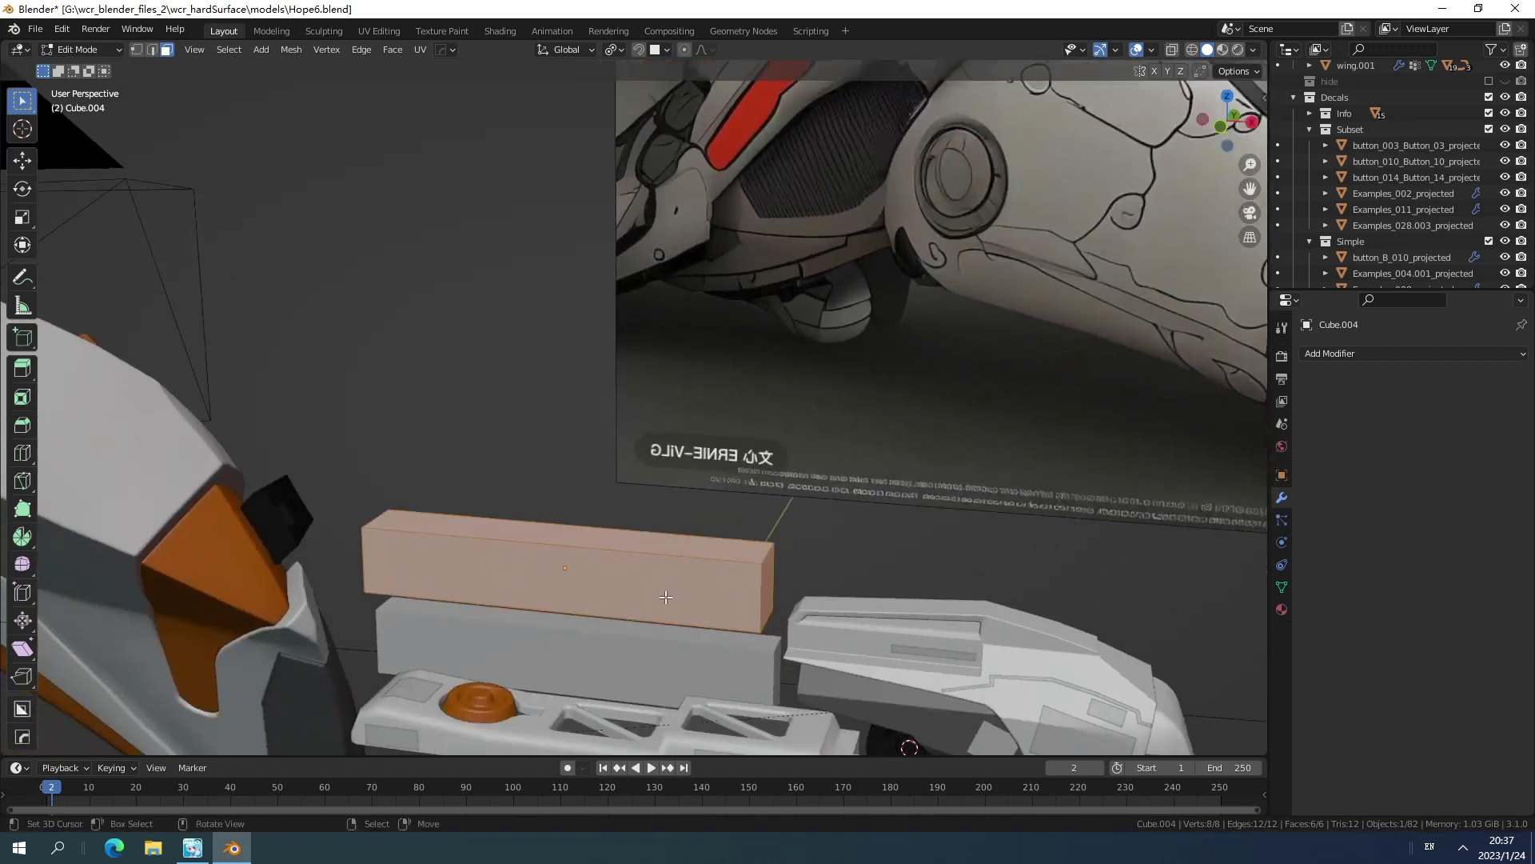
pyautogui.scroll(-4, 665, 596)
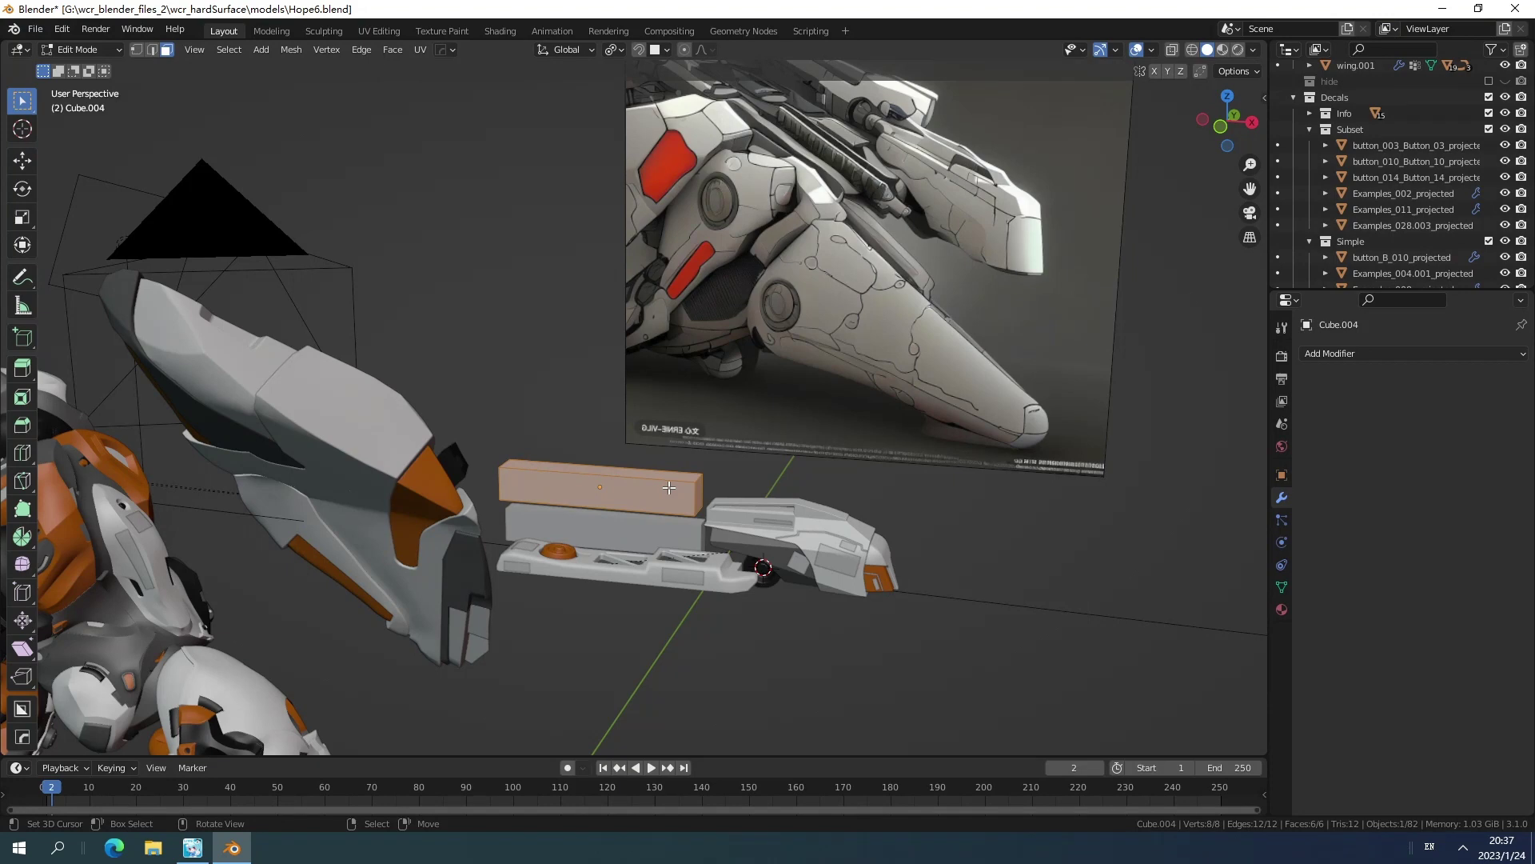
pyautogui.scroll(3, 670, 488)
pyautogui.scroll(2, 687, 621)
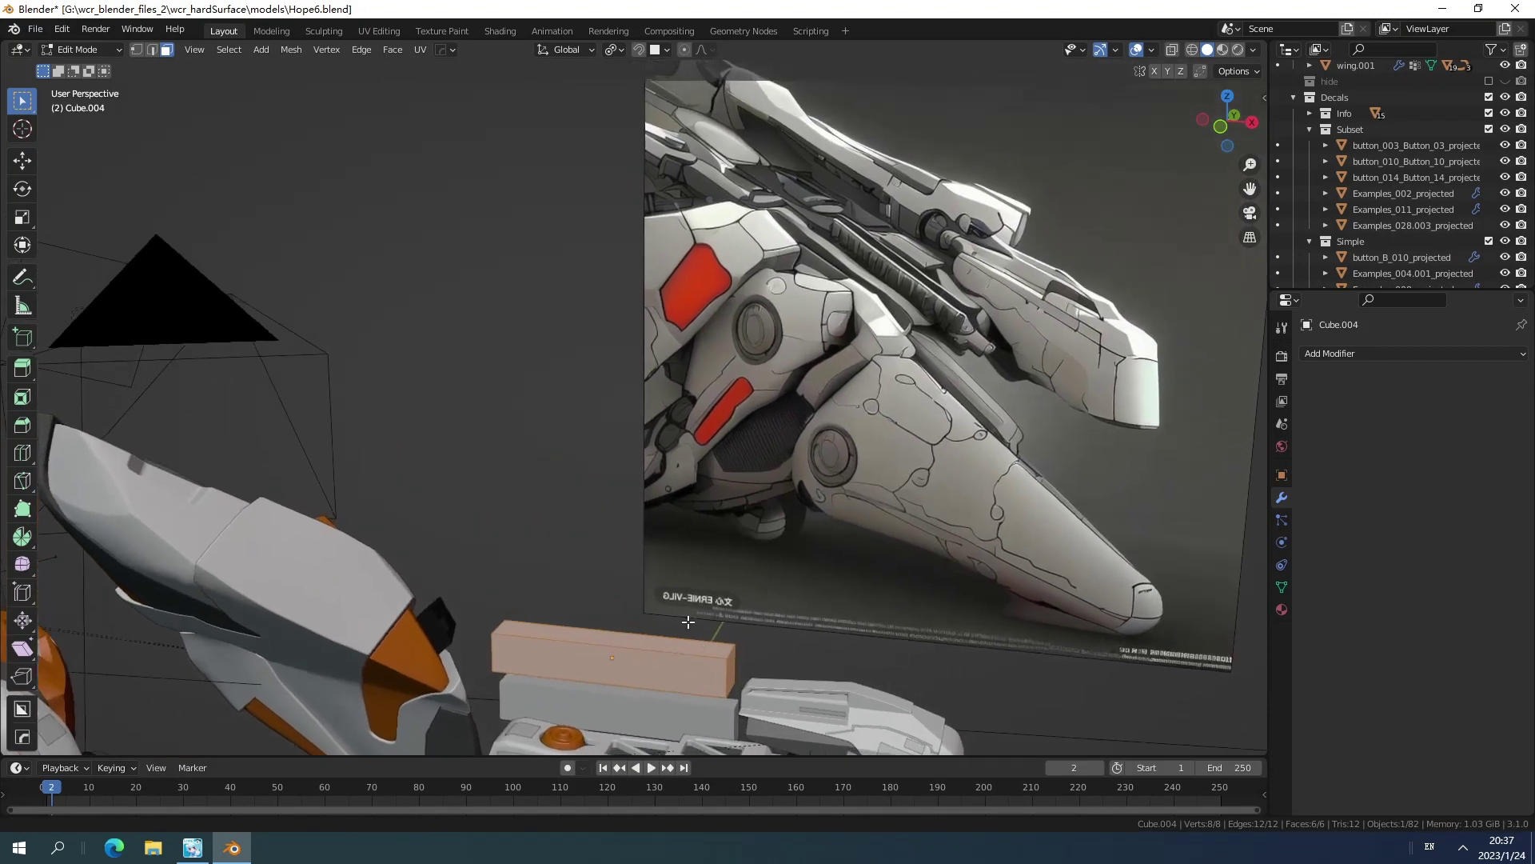
# Add two vertical loop cuts to the upper box, dividing its length into a middle section and two end sections.
pyautogui.scroll(2, 688, 621)
pyautogui.hotkey('ctrl', 'r')
pyautogui.click(672, 518)
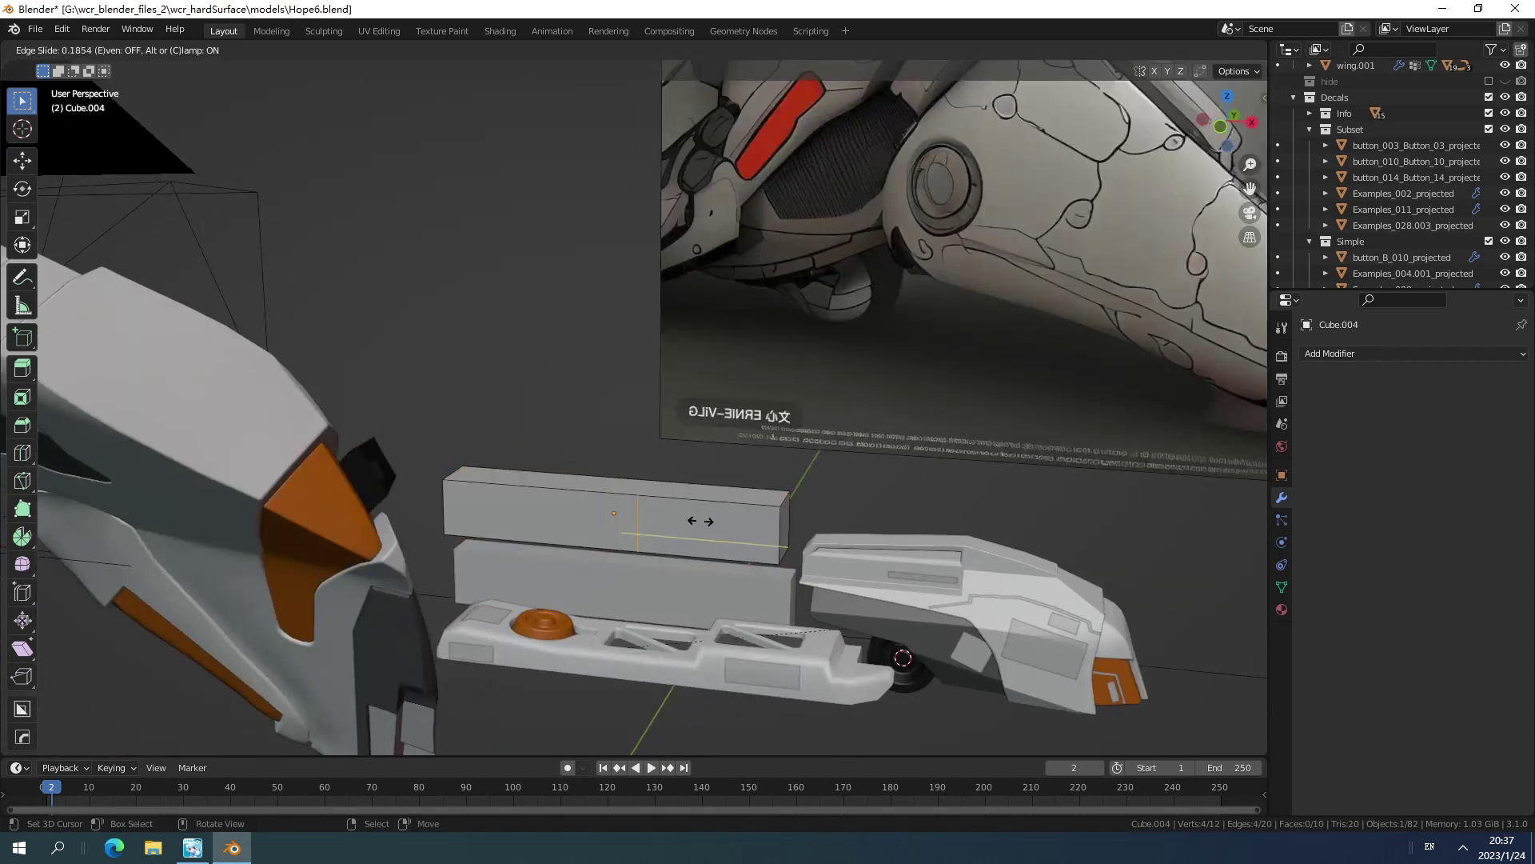
pyautogui.click(740, 524)
pyautogui.hotkey('ctrl', 'r')
pyautogui.click(591, 495)
pyautogui.click(560, 496)
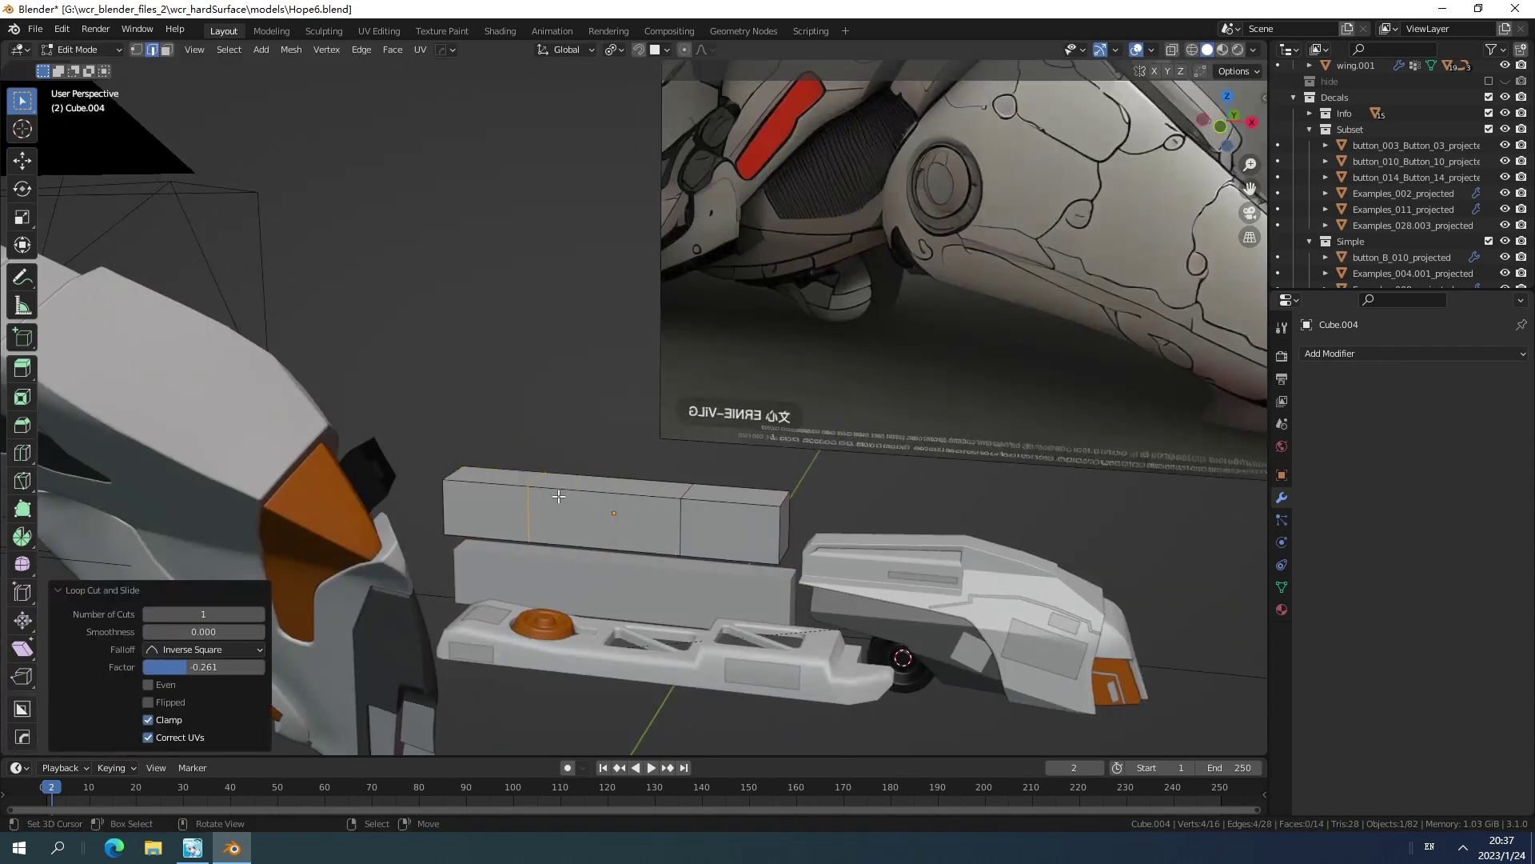
# Raise the top edge of the box's end nearest the arm head about 0.0126 m along Z.
pyautogui.keyDown('shift'); pyautogui.moveTo(727, 543); pyautogui.dragTo(659, 509, button='middle'); pyautogui.keyUp('shift')
pyautogui.press('3')
pyautogui.click(704, 492)
pyautogui.moveTo(761, 479)
pyautogui.mouseDown(button='middle')
pyautogui.moveTo(685, 466)
pyautogui.moveTo(749, 462)
pyautogui.mouseUp(button='middle')
pyautogui.scroll(2, 688, 468)
pyautogui.rightClick(711, 480)
pyautogui.press('2')
pyautogui.rightClick(712, 464)
pyautogui.scroll(2, 748, 462)
pyautogui.press('g')
pyautogui.press('z')
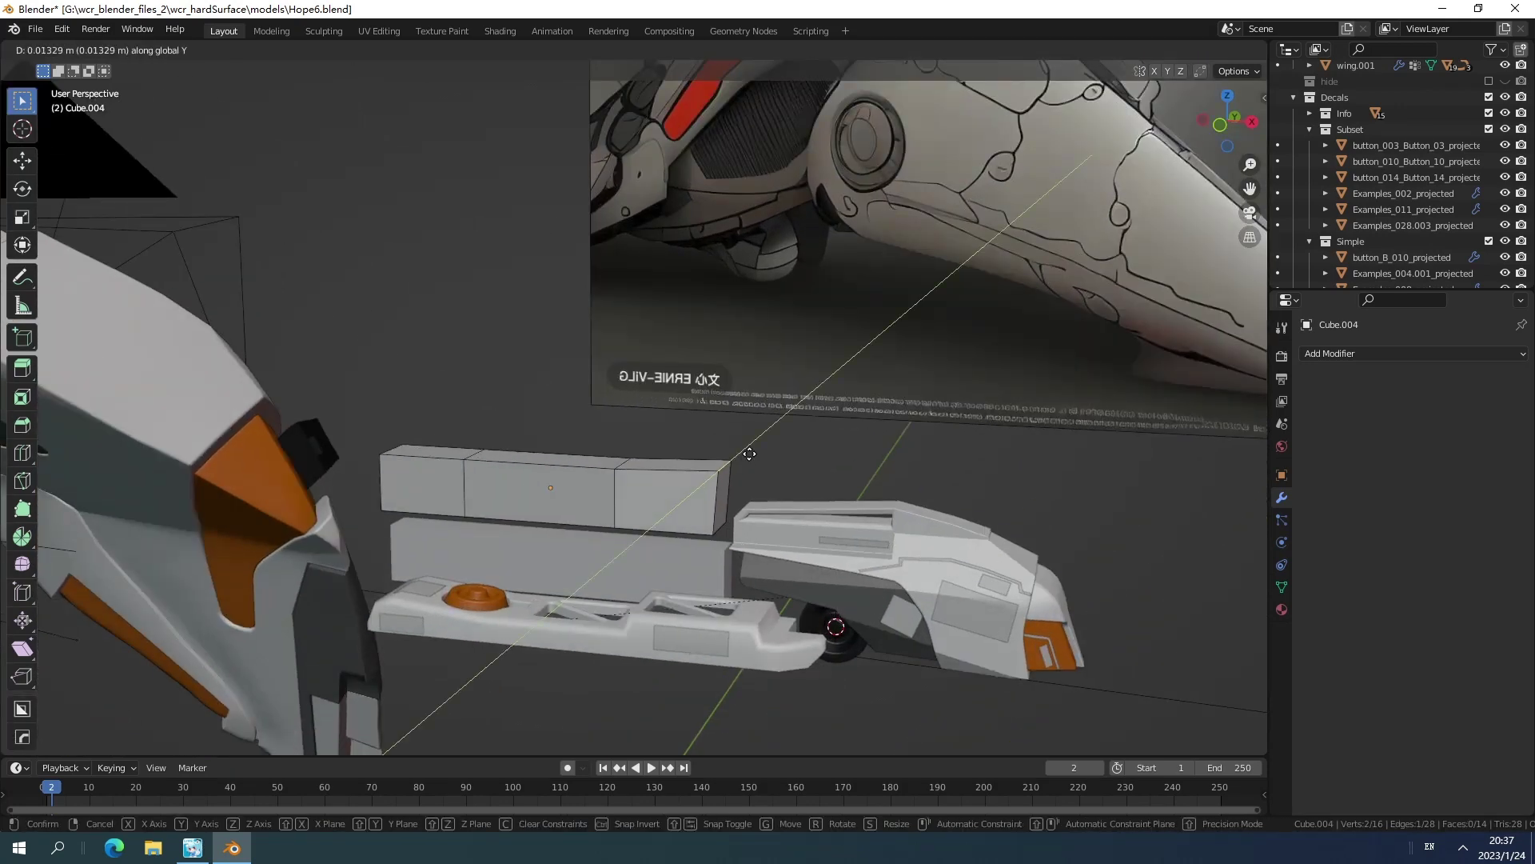
pyautogui.click(734, 461)
pyautogui.moveTo(734, 461); pyautogui.dragTo(716, 488, button='middle')
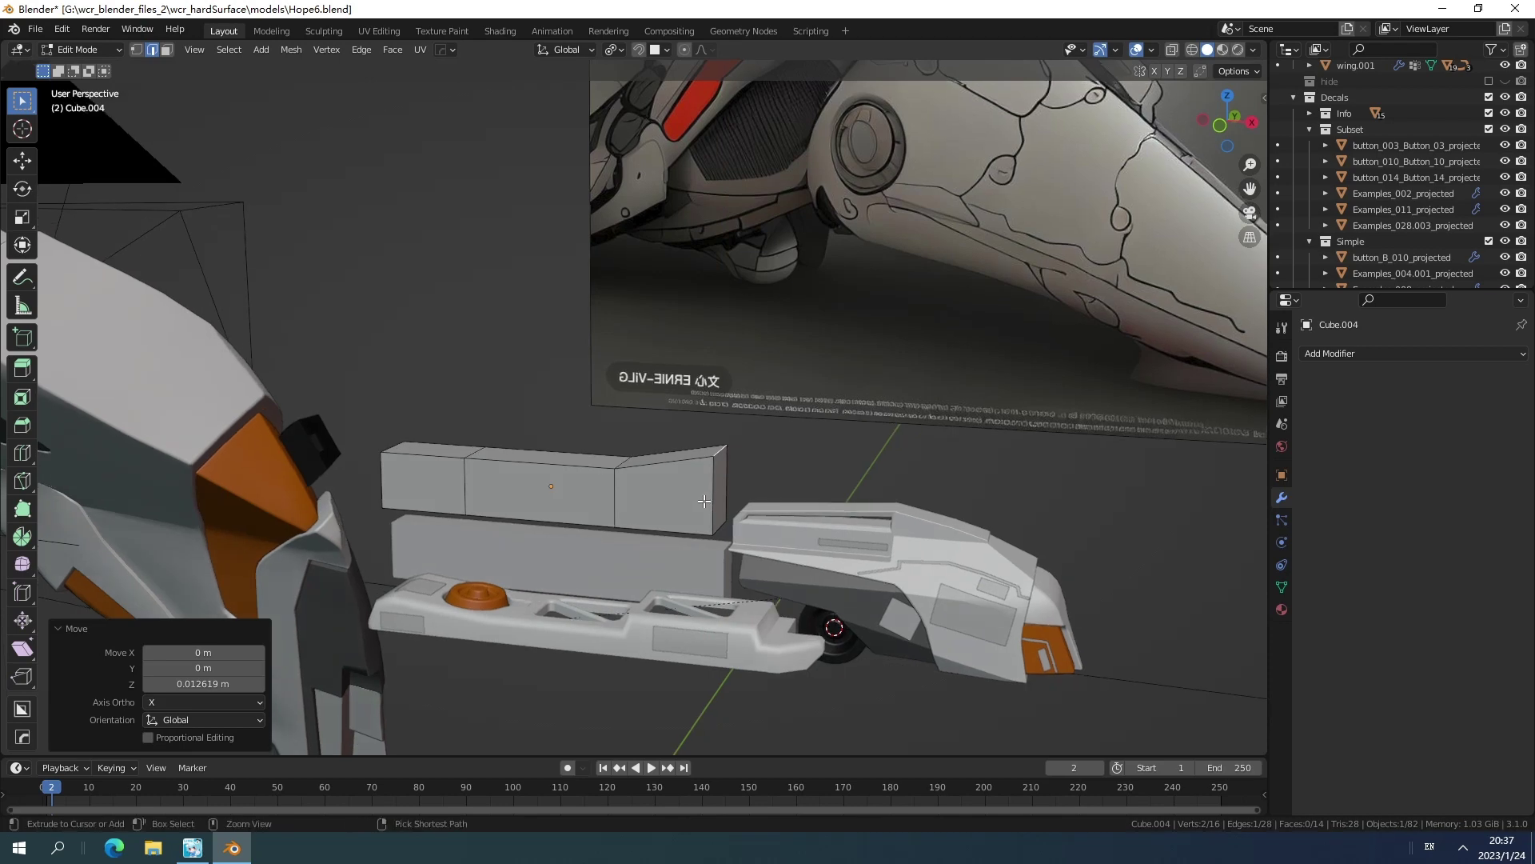
# Add a lengthwise loop cut low on the box and move its edge on the raised end outward about 0.0124 m along X.
pyautogui.hotkey('ctrl', 'r')
pyautogui.click(708, 495)
pyautogui.click(705, 504)
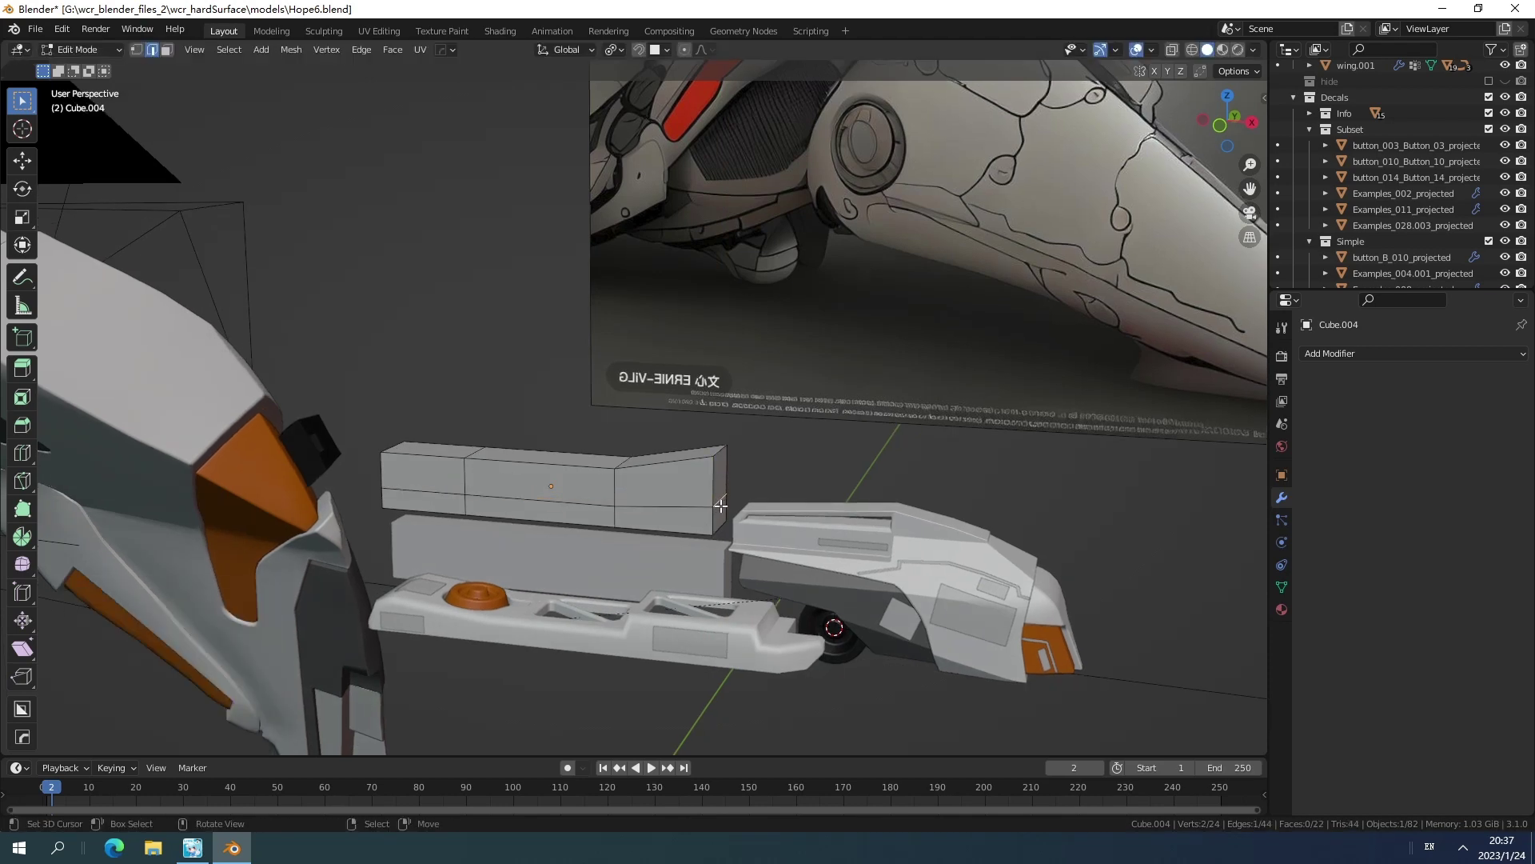
pyautogui.press('g')
pyautogui.press('x')
pyautogui.click(729, 506)
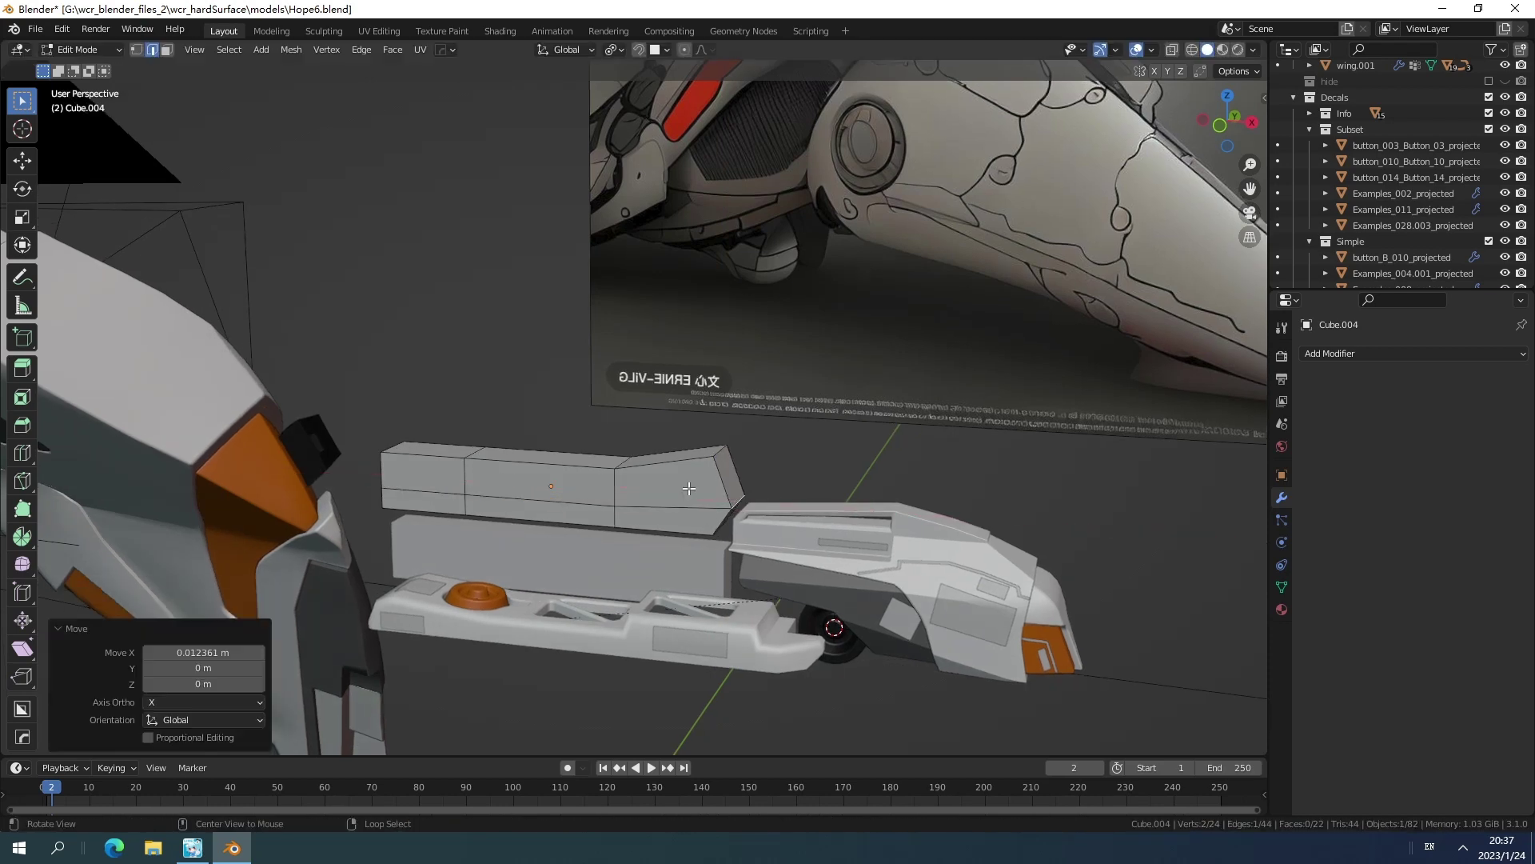
# Shift a long edge of the middle section about 0.0148 m along Y, and raise the section's two lower edges along Z.
pyautogui.moveTo(729, 505); pyautogui.dragTo(596, 582, button='middle')
pyautogui.press('g')
pyautogui.press('y')
pyautogui.click(656, 553)
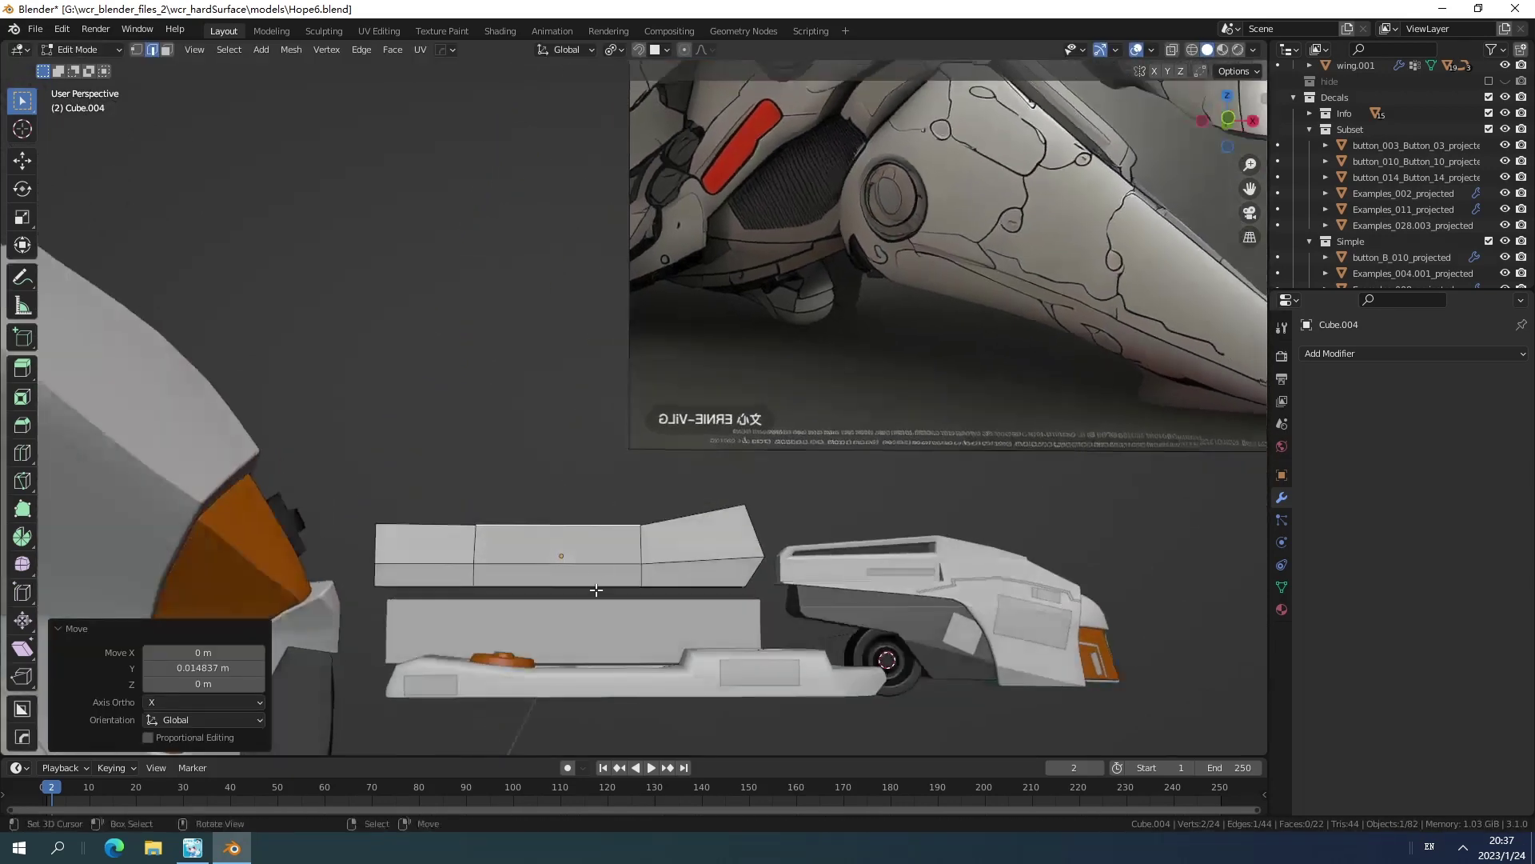
pyautogui.click(595, 583)
pyautogui.keyDown('shift'); pyautogui.click(596, 565); pyautogui.keyUp('shift')
pyautogui.press('g')
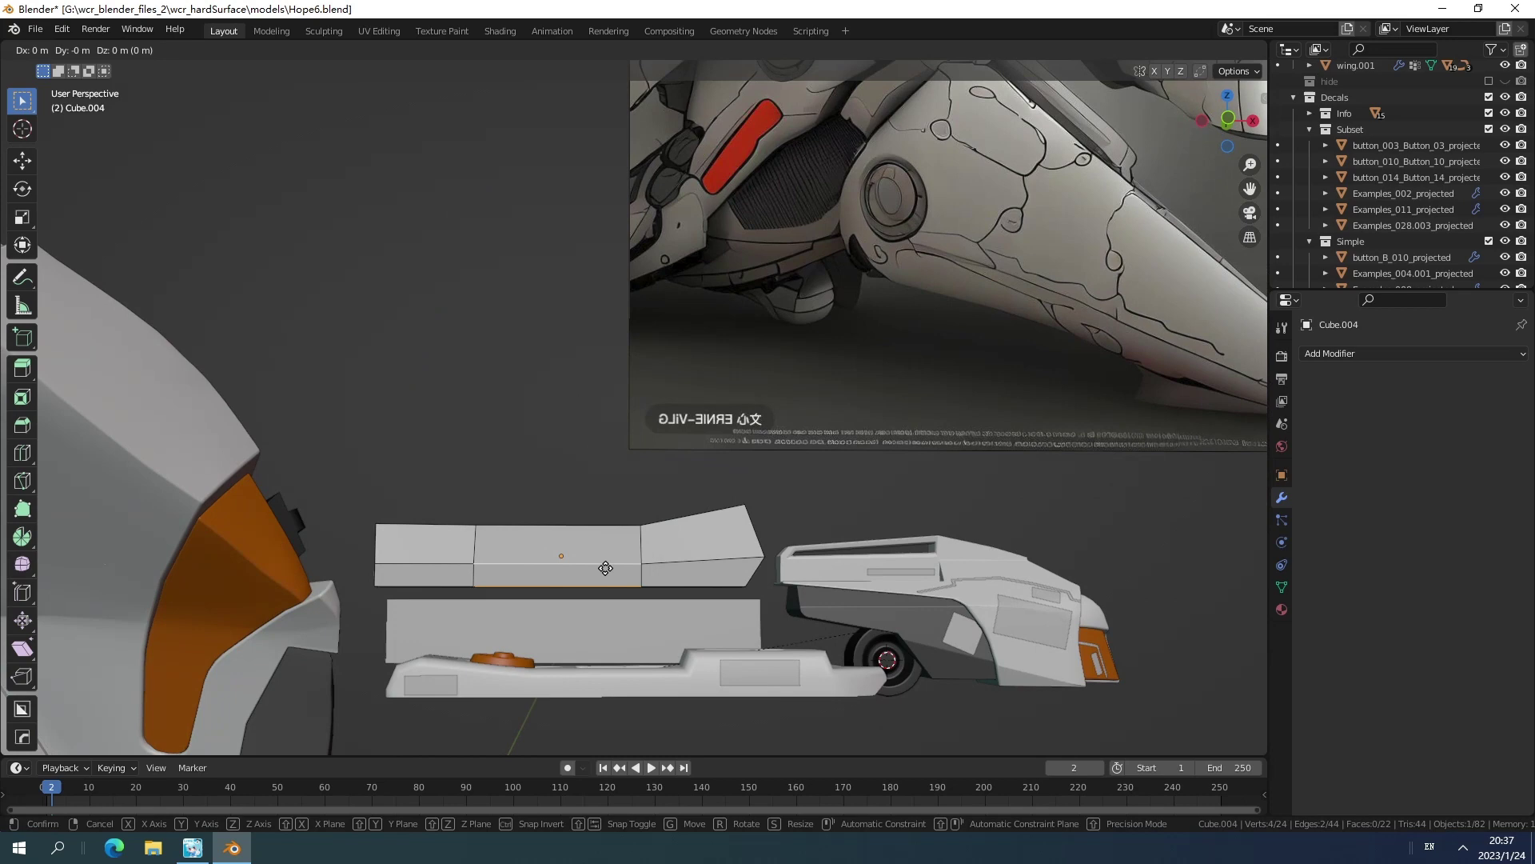
pyautogui.press('z')
pyautogui.click(606, 557)
# Move the lower side face of the middle section inward about 0.0078 m along Y.
pyautogui.moveTo(607, 558)
pyautogui.mouseDown(button='middle')
pyautogui.moveTo(564, 566)
pyautogui.moveTo(624, 570)
pyautogui.moveTo(584, 578)
pyautogui.mouseUp(button='middle')
pyautogui.press('3')
pyautogui.rightClick(565, 566)
pyautogui.press('g')
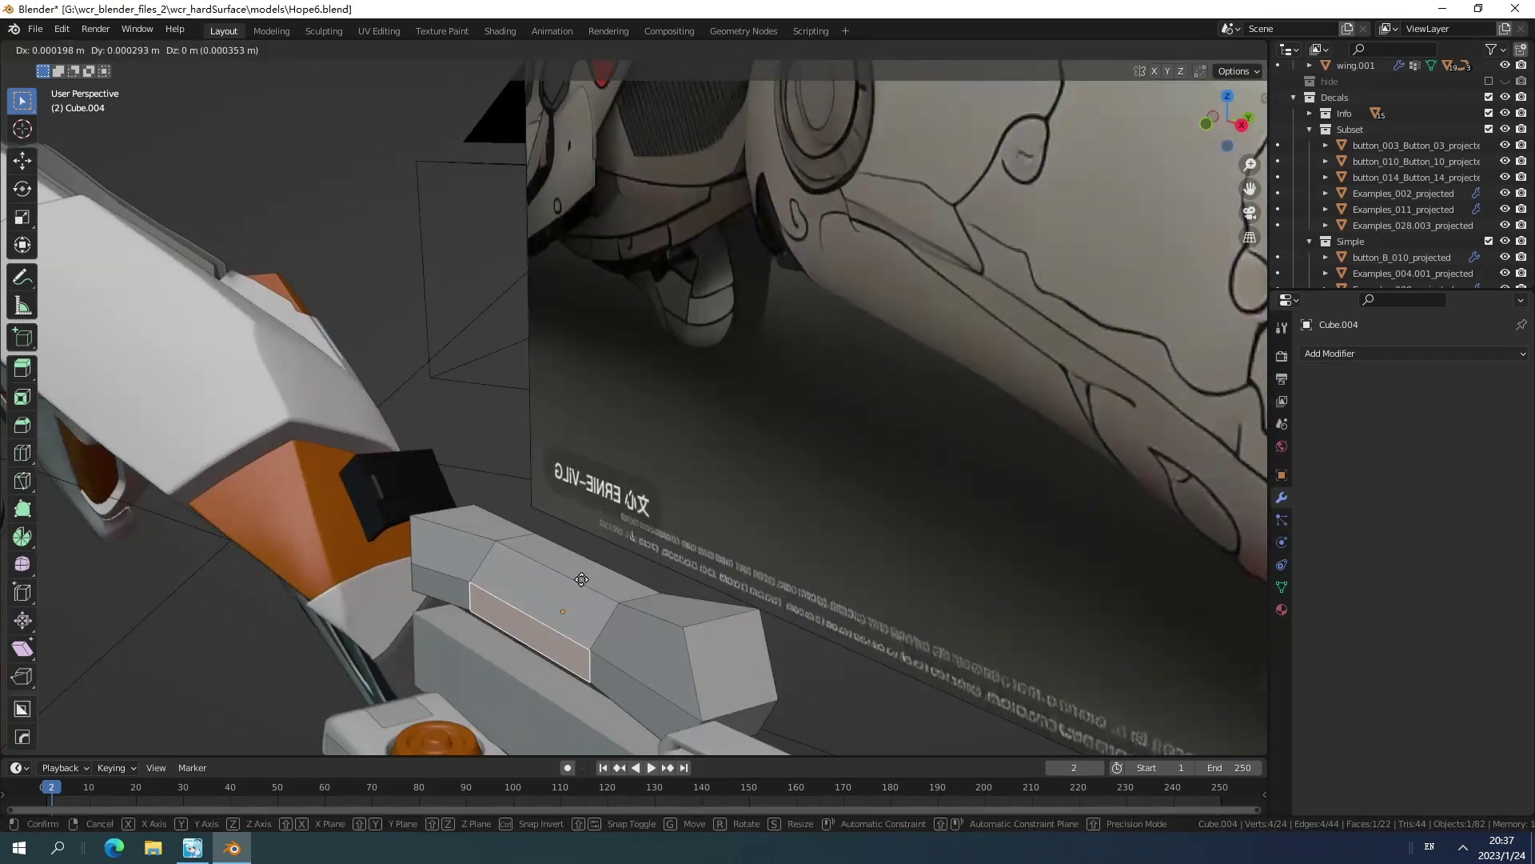
pyautogui.press('x')
pyautogui.press('y')
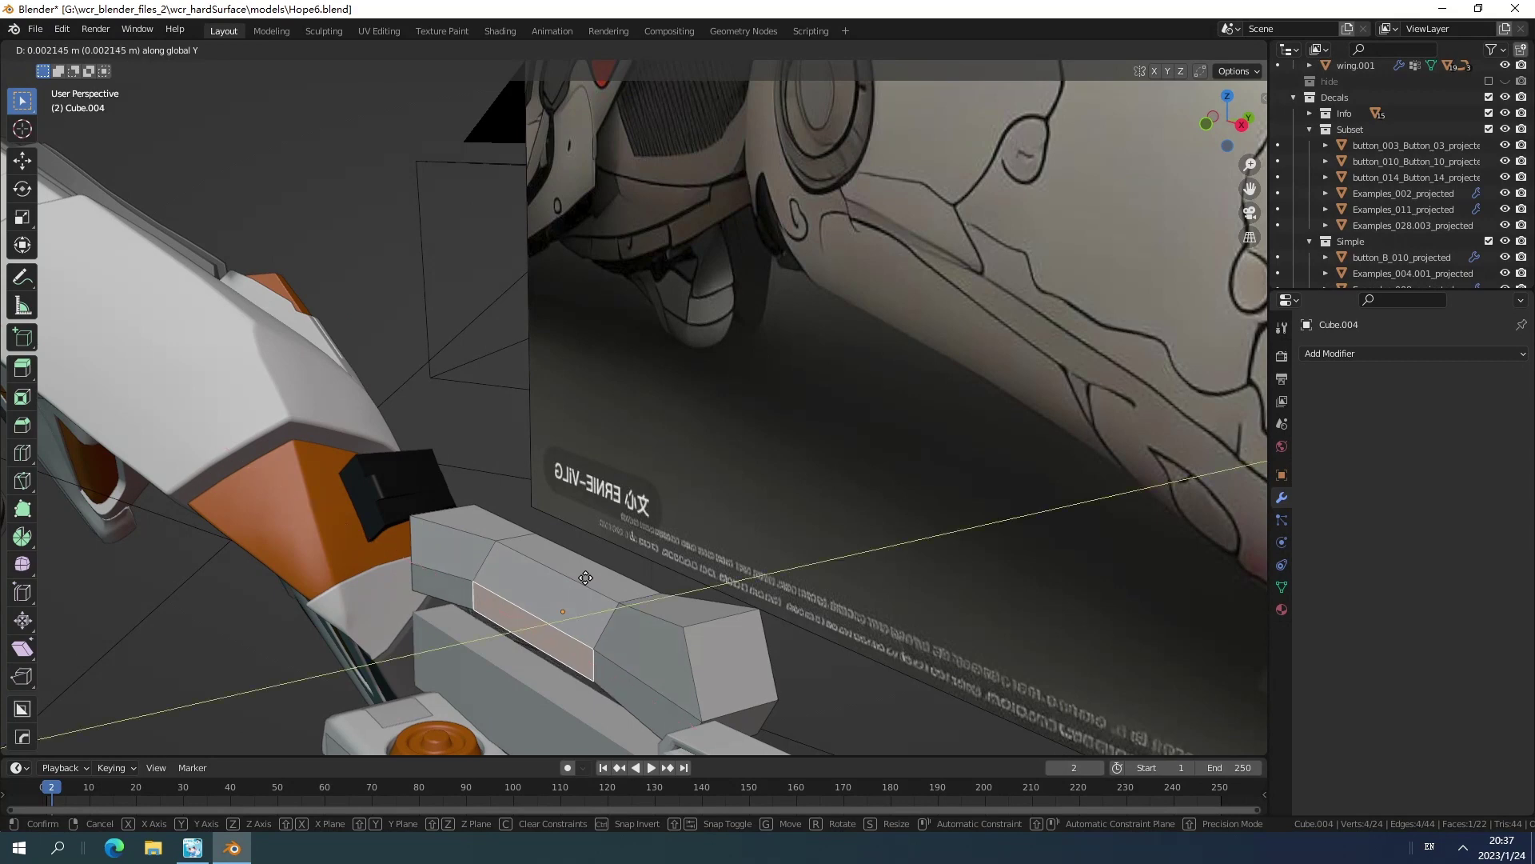
pyautogui.click(585, 575)
pyautogui.moveTo(585, 572); pyautogui.dragTo(554, 529, button='middle')
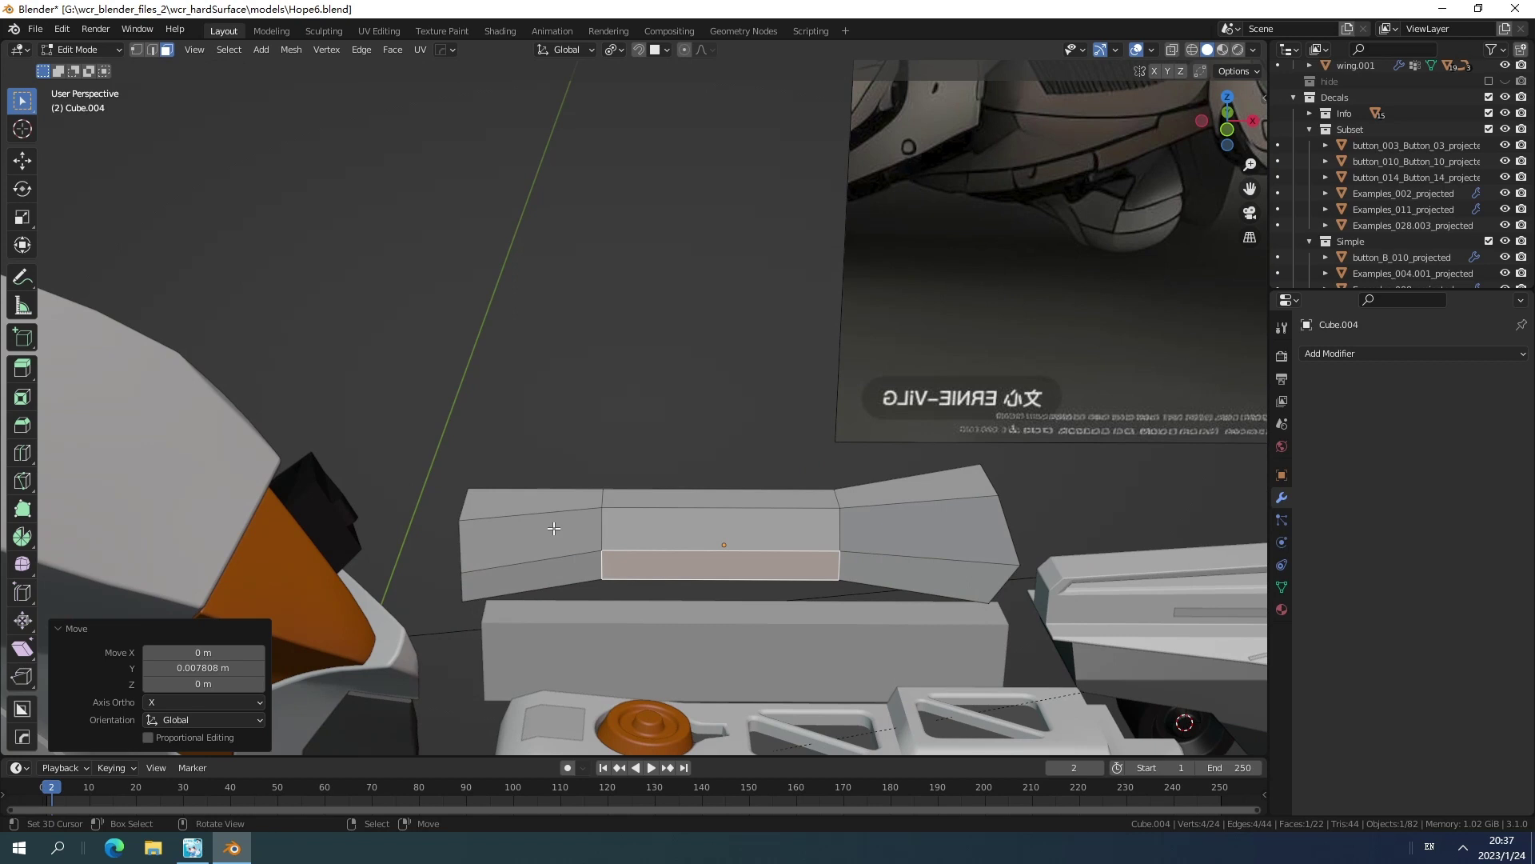
# Add a loop cut in the end section nearest the wing, slid toward the outer end with a factor of about -0.284.
pyautogui.moveTo(554, 528); pyautogui.dragTo(601, 368, button='middle')
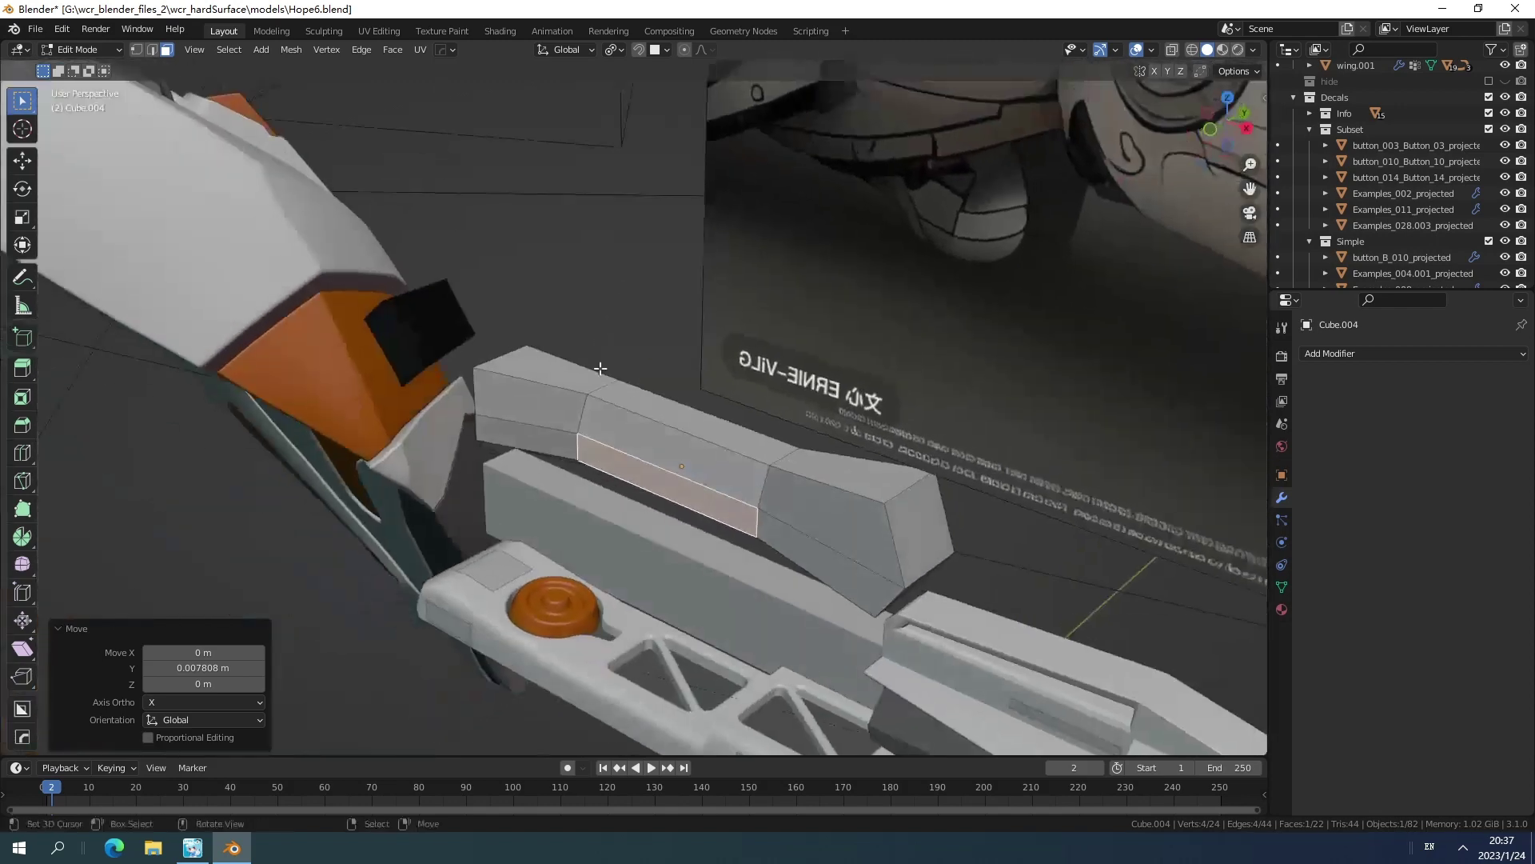
pyautogui.moveTo(717, 462); pyautogui.dragTo(613, 441, button='middle')
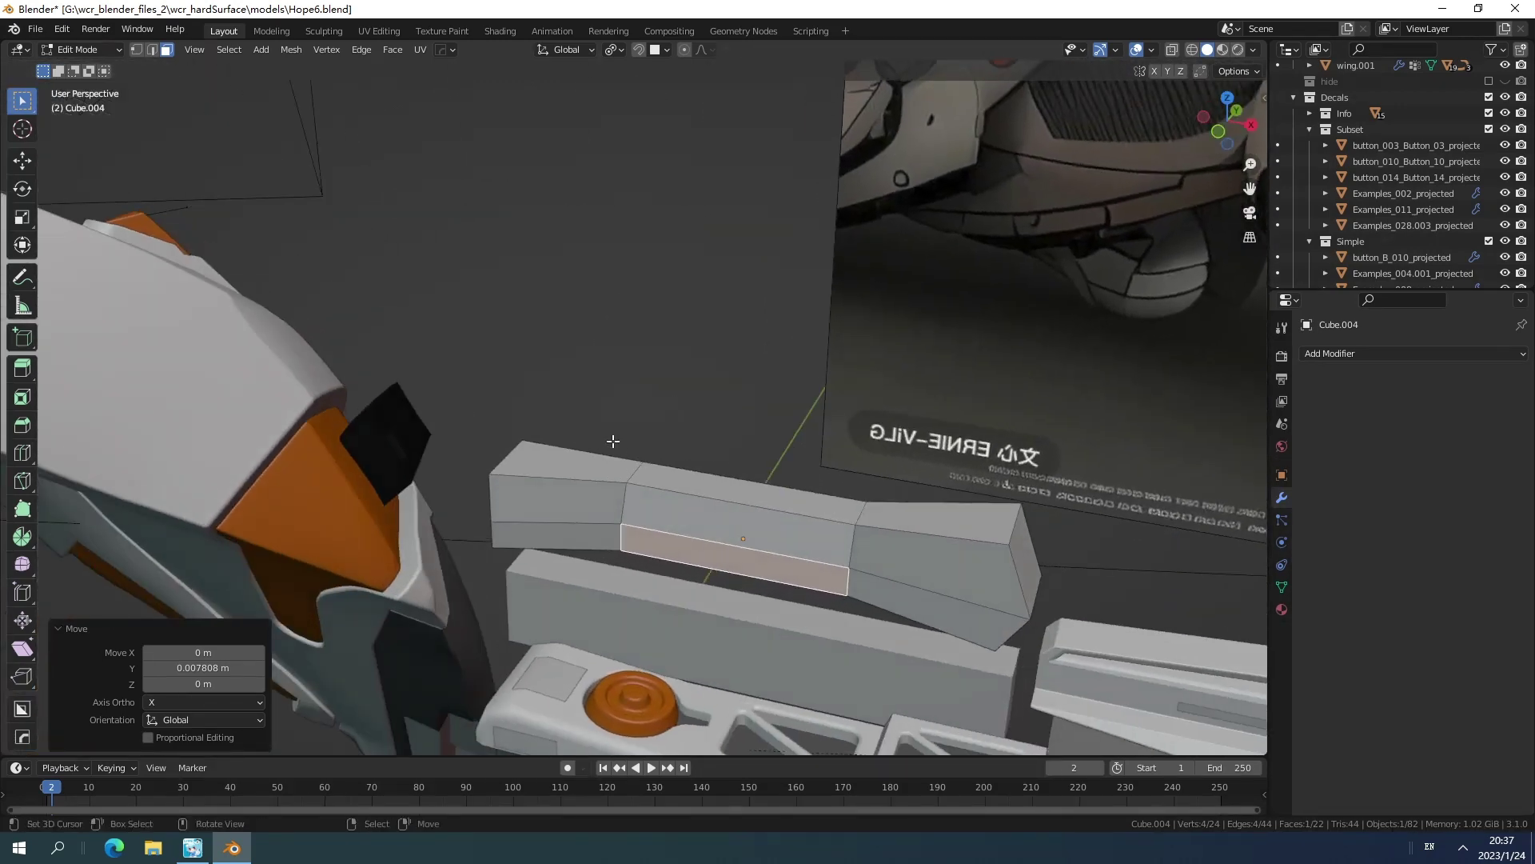
pyautogui.hotkey('ctrl', 'r')
pyautogui.click(570, 478)
pyautogui.click(538, 491)
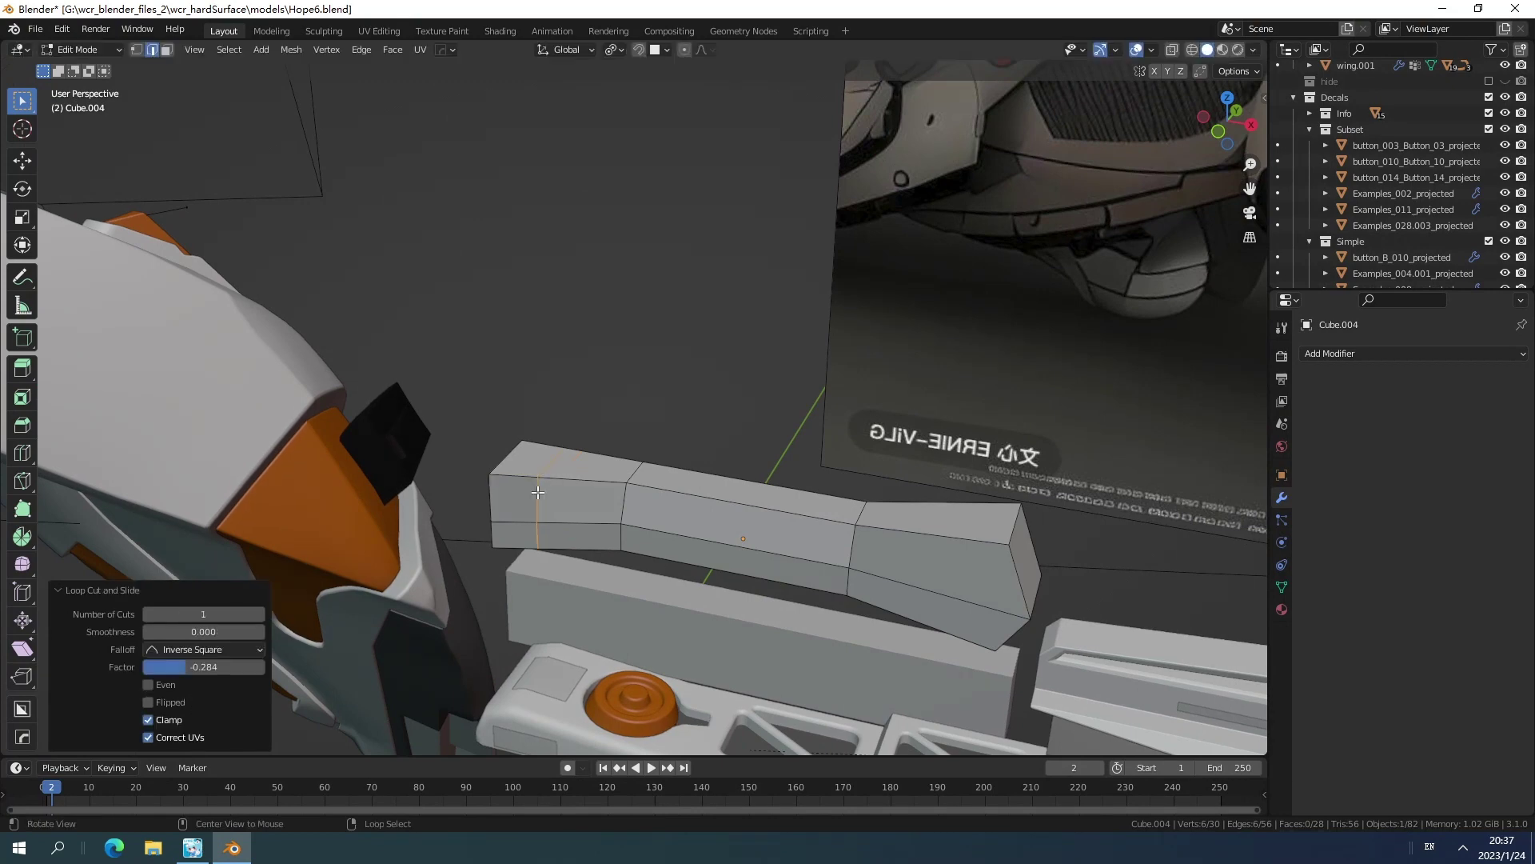
# Move the two vertical side edges at the wing-side end inward about 0.0153 m along Y.
pyautogui.moveTo(538, 492)
pyautogui.keyDown('alt'); pyautogui.mouseDown()
pyautogui.moveTo(566, 498)
pyautogui.moveTo(528, 472)
pyautogui.mouseUp(); pyautogui.keyUp('alt')
pyautogui.rightClick(501, 512)
pyautogui.keyDown('shift'); pyautogui.rightClick(510, 546); pyautogui.keyUp('shift')
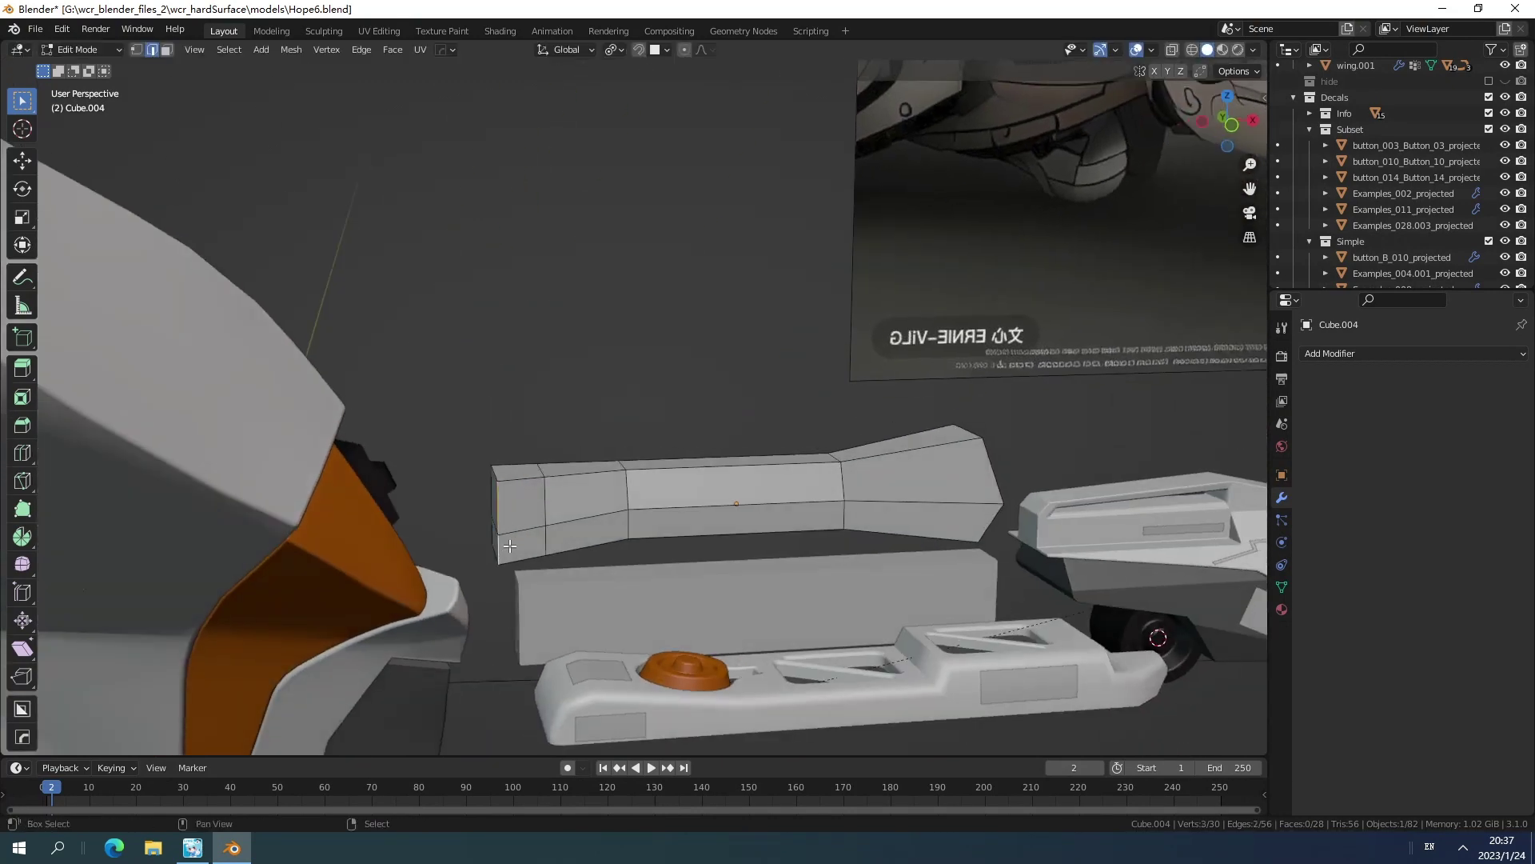
pyautogui.moveTo(510, 545); pyautogui.dragTo(584, 518, button='middle')
pyautogui.press('g')
pyautogui.press('y')
pyautogui.click(553, 524)
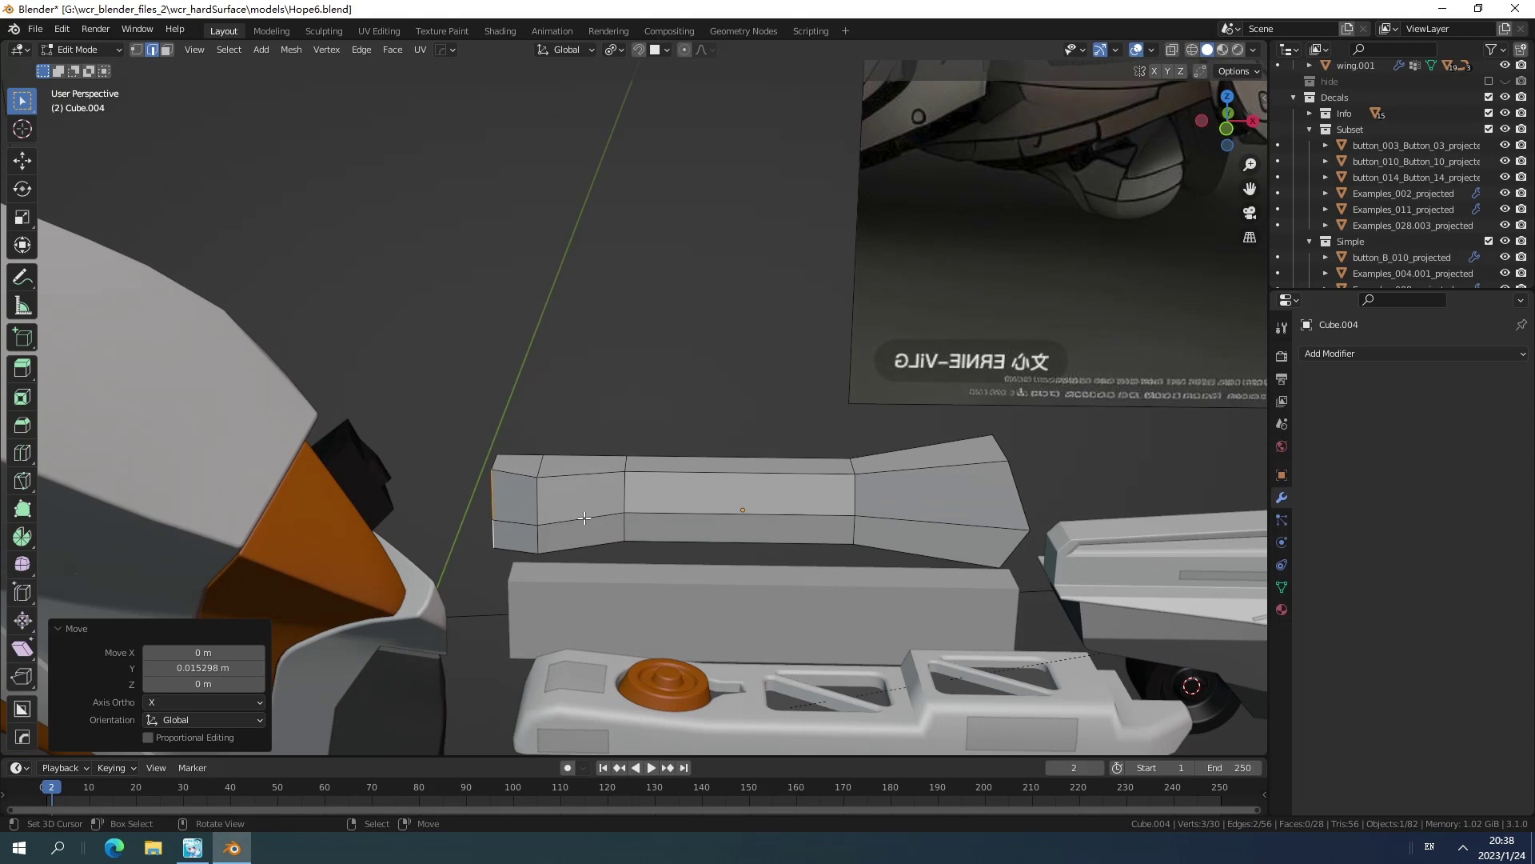
# Add a loop cut across the flared end section, slid close to the end facing the arm head.
pyautogui.moveTo(584, 518); pyautogui.dragTo(649, 455, button='middle')
pyautogui.scroll(6, 652, 526)
pyautogui.hotkey('ctrl', 'r')
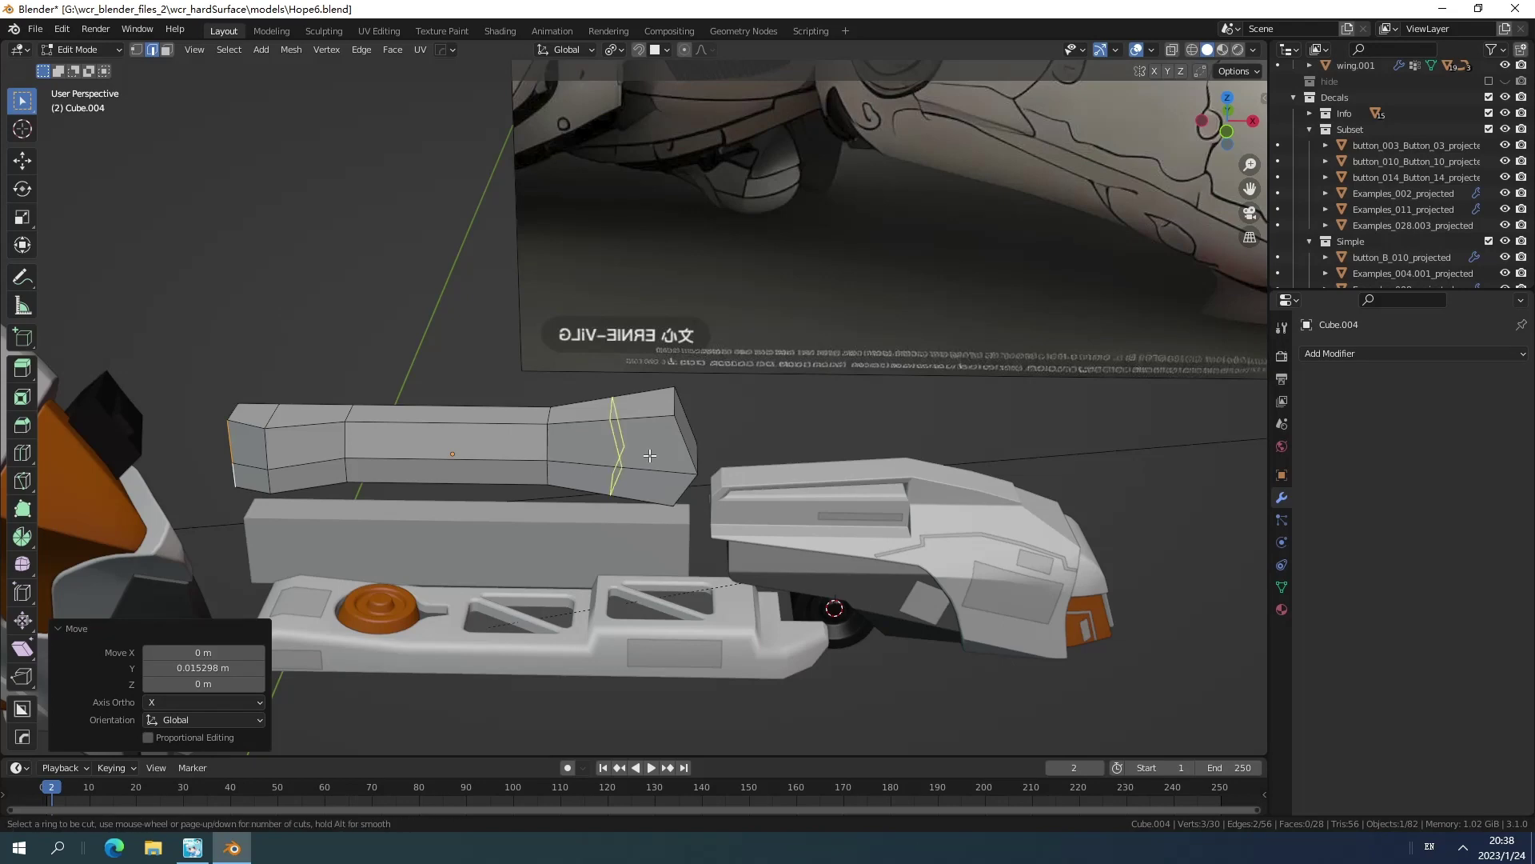
pyautogui.click(649, 455)
pyautogui.click(678, 455)
# Extrude the two side faces at the tip of the flared end outward about 0.0103 m.
pyautogui.click(671, 442)
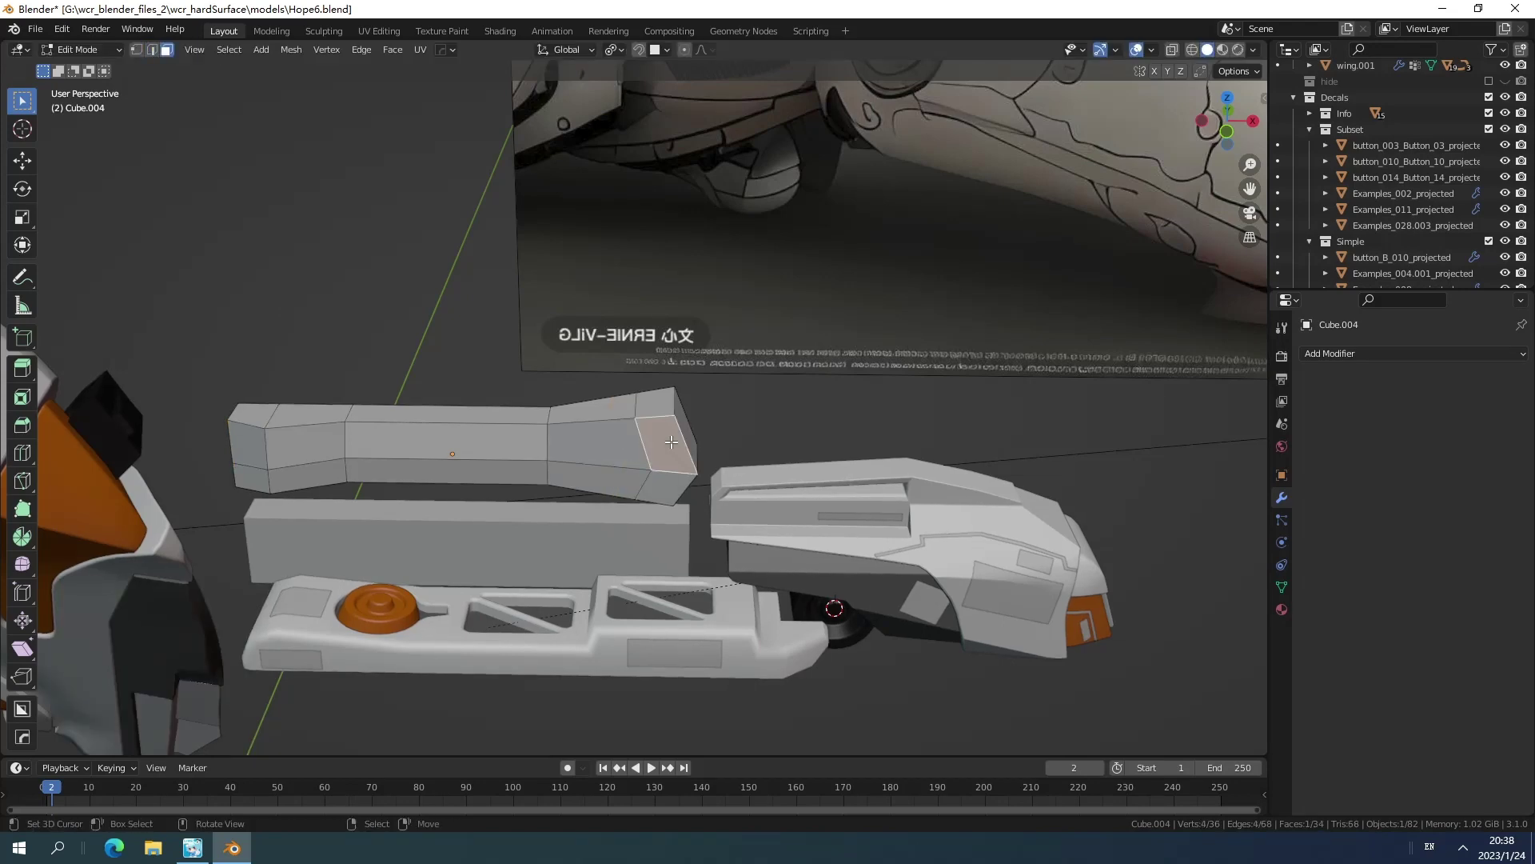
pyautogui.moveTo(680, 478); pyautogui.dragTo(750, 467, button='middle')
pyautogui.press('e')
pyautogui.click(680, 486)
pyautogui.scroll(2, 667, 477)
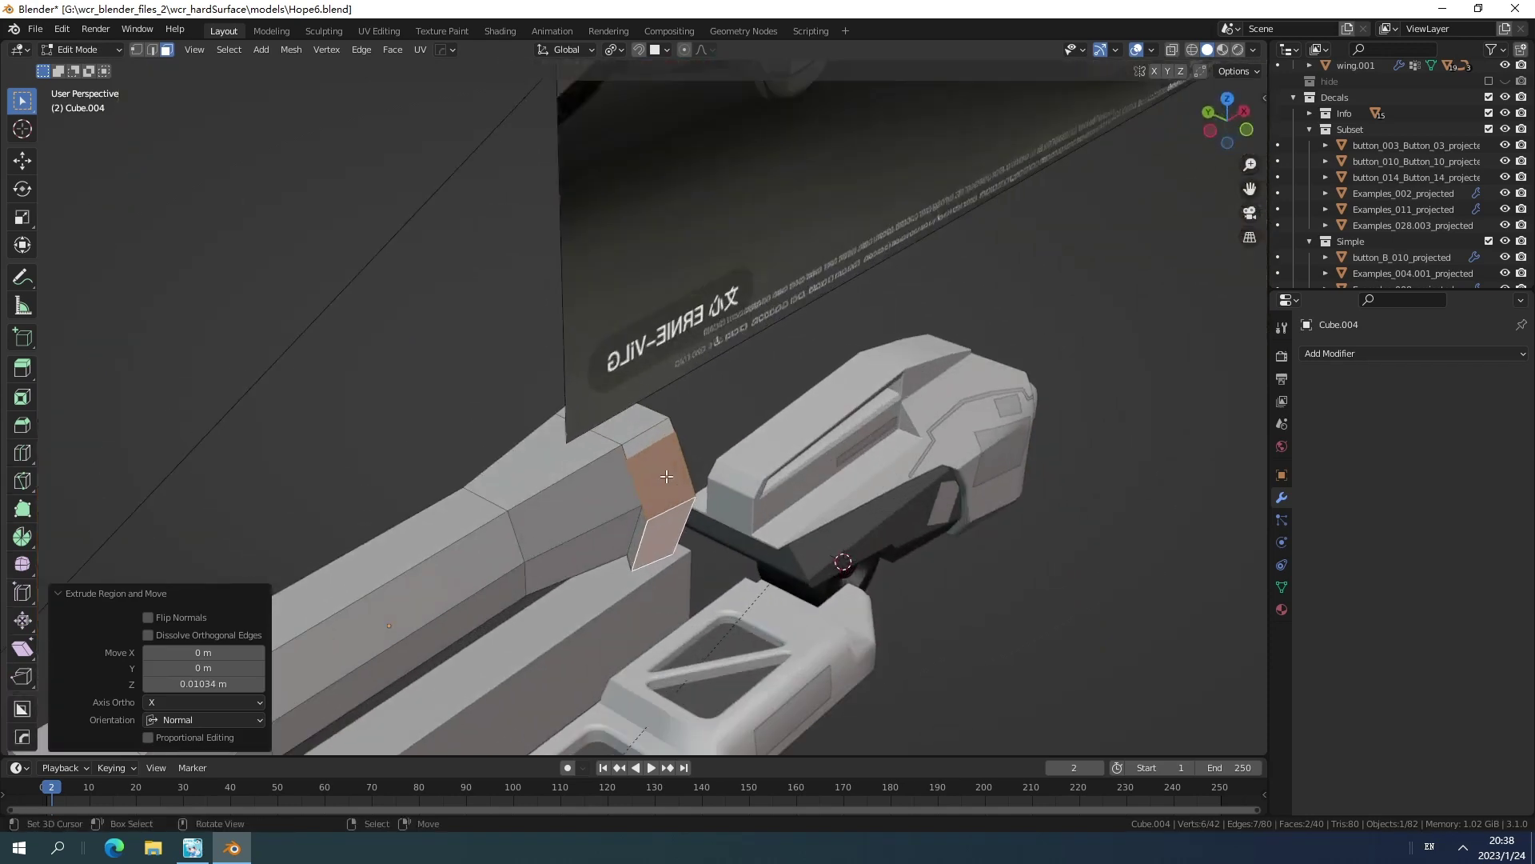
# Edge-slide the two inner edges of the extruded side faces with a factor of about -0.243 to slope that side.
pyautogui.press('1')
pyautogui.moveTo(645, 484); pyautogui.dragTo(588, 482, button='middle')
pyautogui.keyDown('shift'); pyautogui.rightClick(643, 507); pyautogui.keyUp('shift')
pyautogui.press('g')
pyautogui.press('g')
pyautogui.click(655, 487)
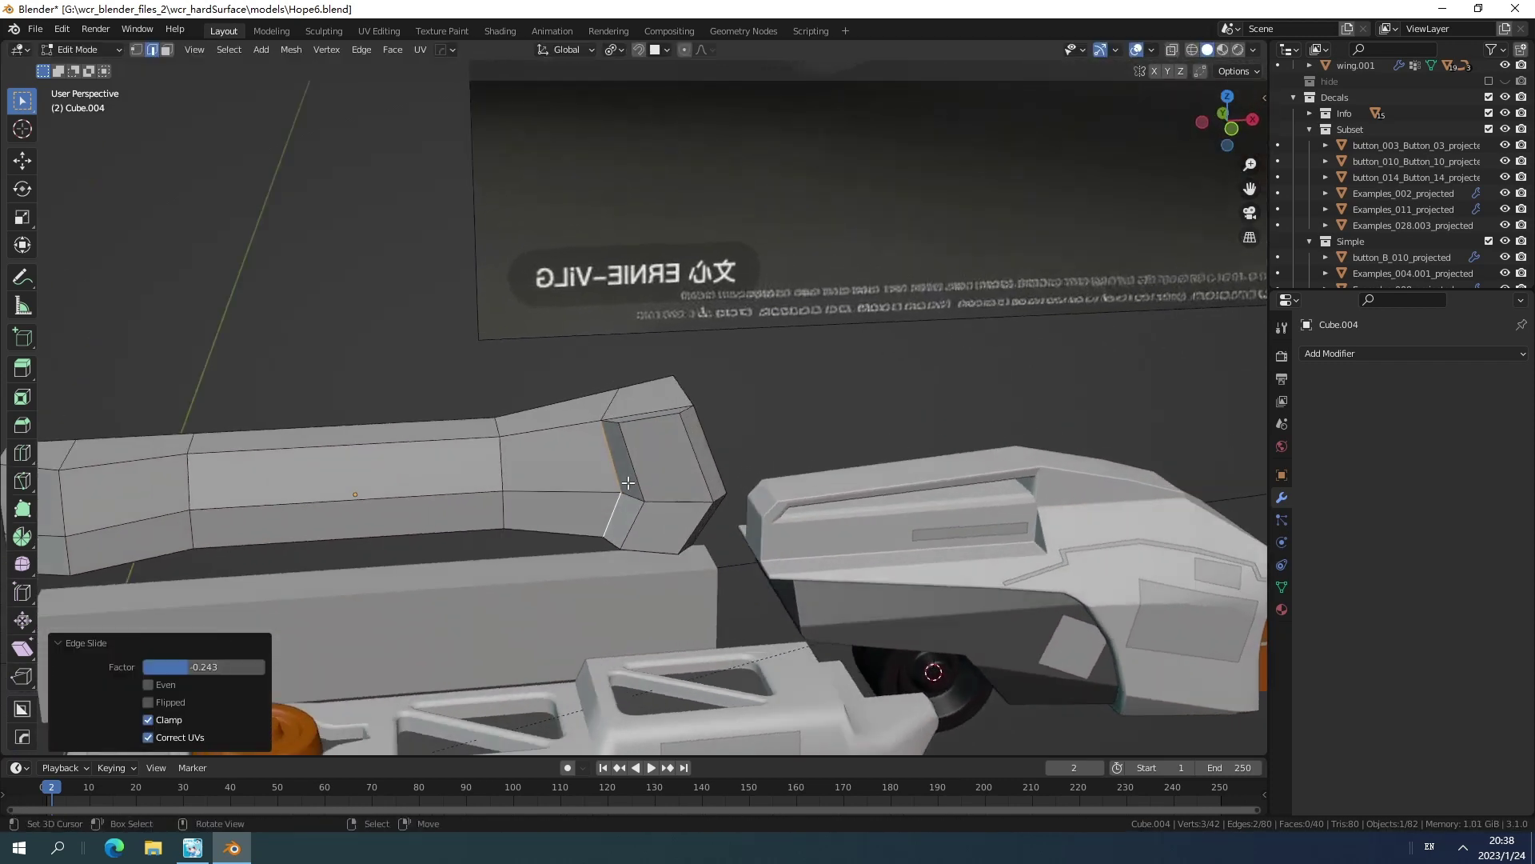
pyautogui.press('a')
pyautogui.press('a')
# Slide the lower outer edge of the extruded faces along the mesh to reshape the bottom corner.
pyautogui.moveTo(694, 478)
pyautogui.mouseDown(button='middle')
pyautogui.moveTo(627, 472)
pyautogui.moveTo(687, 494)
pyautogui.mouseUp(button='middle')
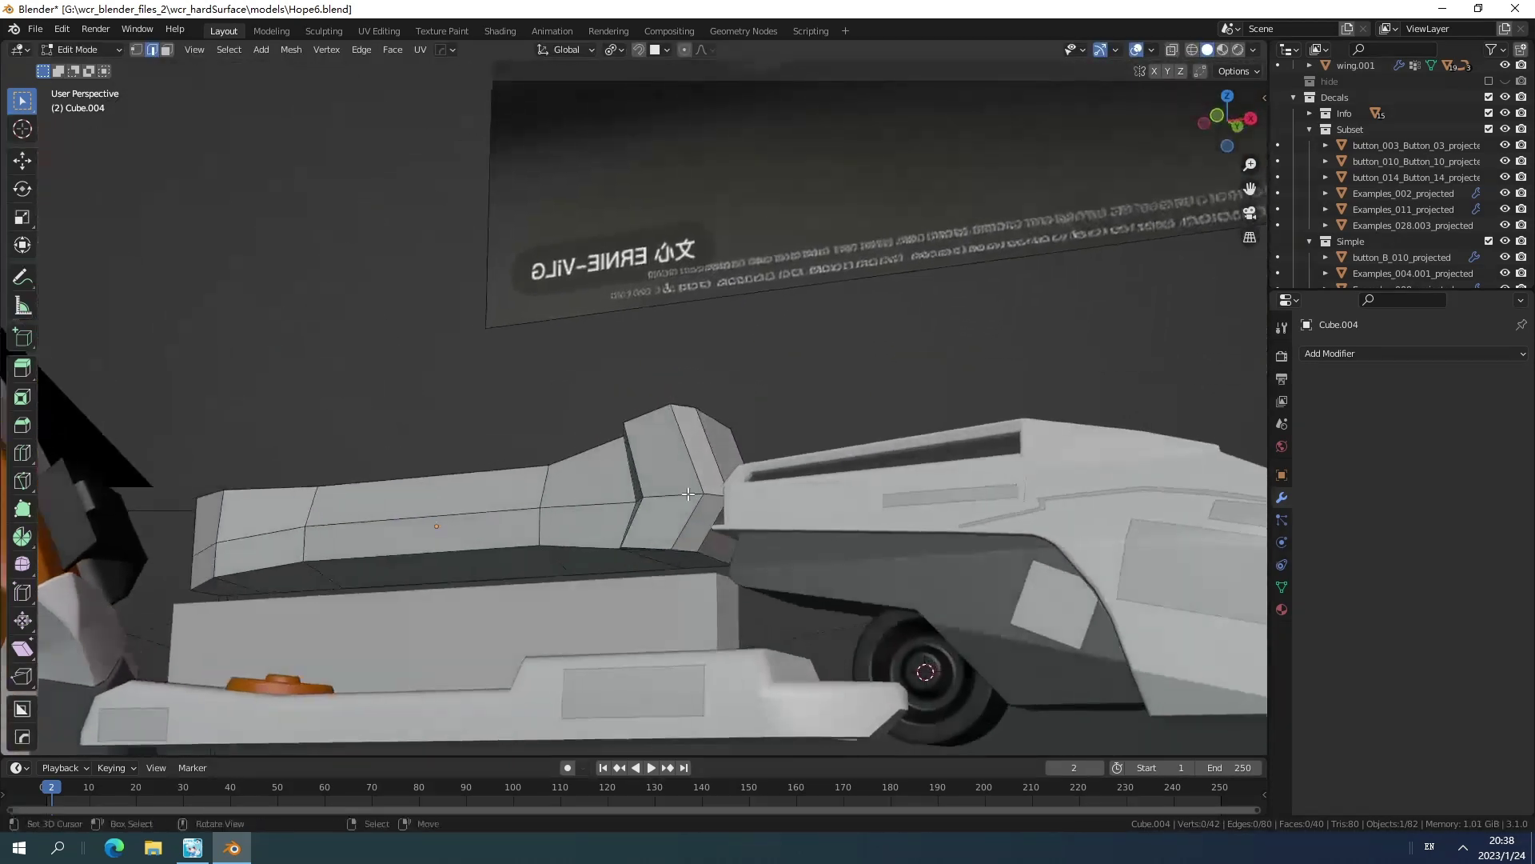
pyautogui.moveTo(654, 543); pyautogui.dragTo(650, 495, button='middle')
pyautogui.press('g')
pyautogui.press('g')
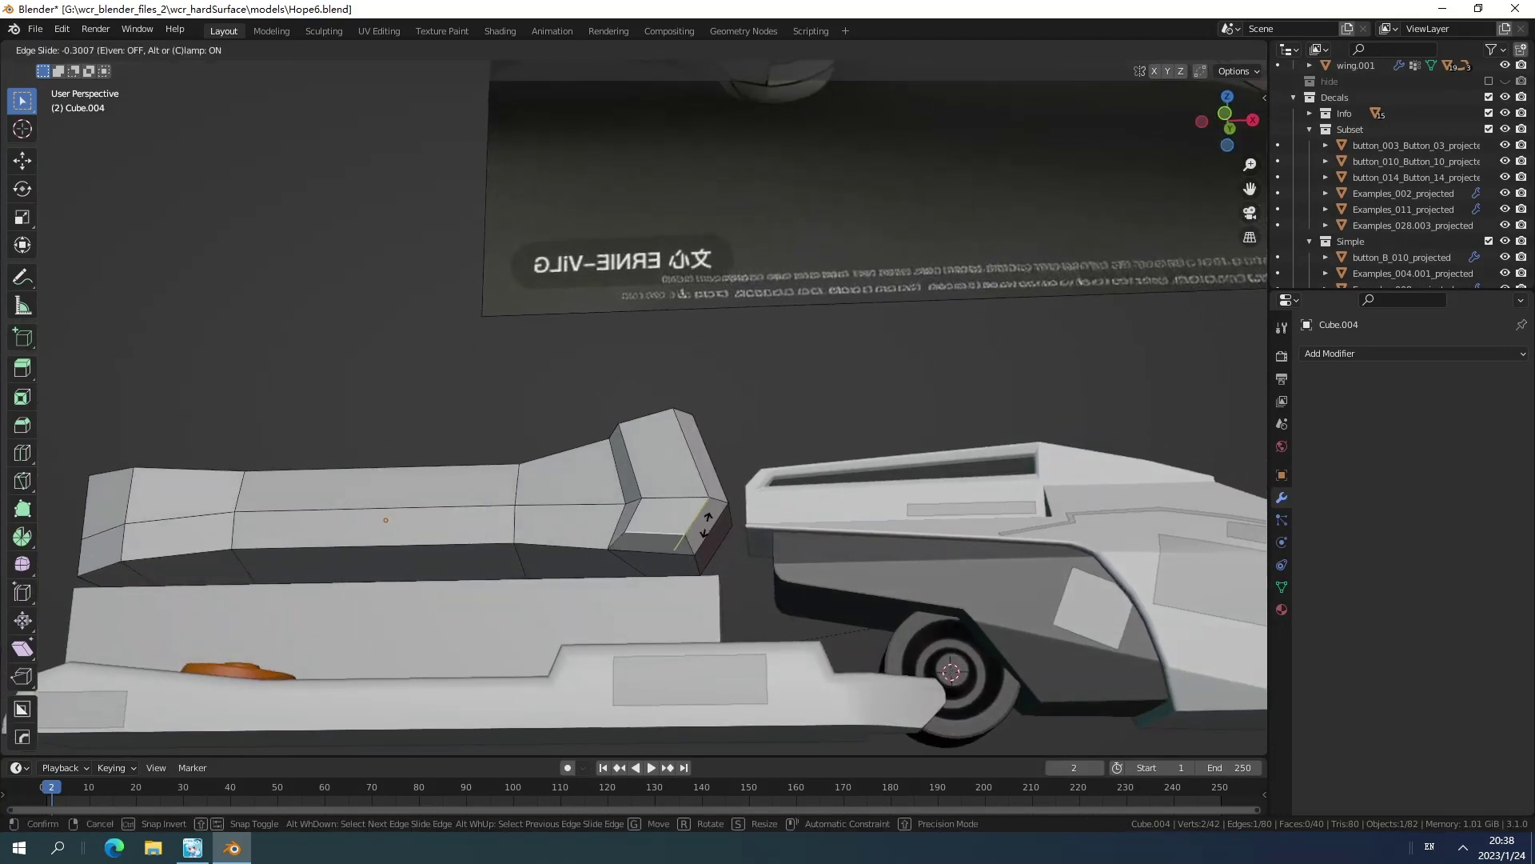
pyautogui.click(641, 426)
# Slide another outer edge of the flared end's extruded block and adjust its position along Y.
pyautogui.moveTo(640, 426); pyautogui.dragTo(722, 501, button='middle')
pyautogui.press('g')
pyautogui.press('g')
pyautogui.click(740, 456)
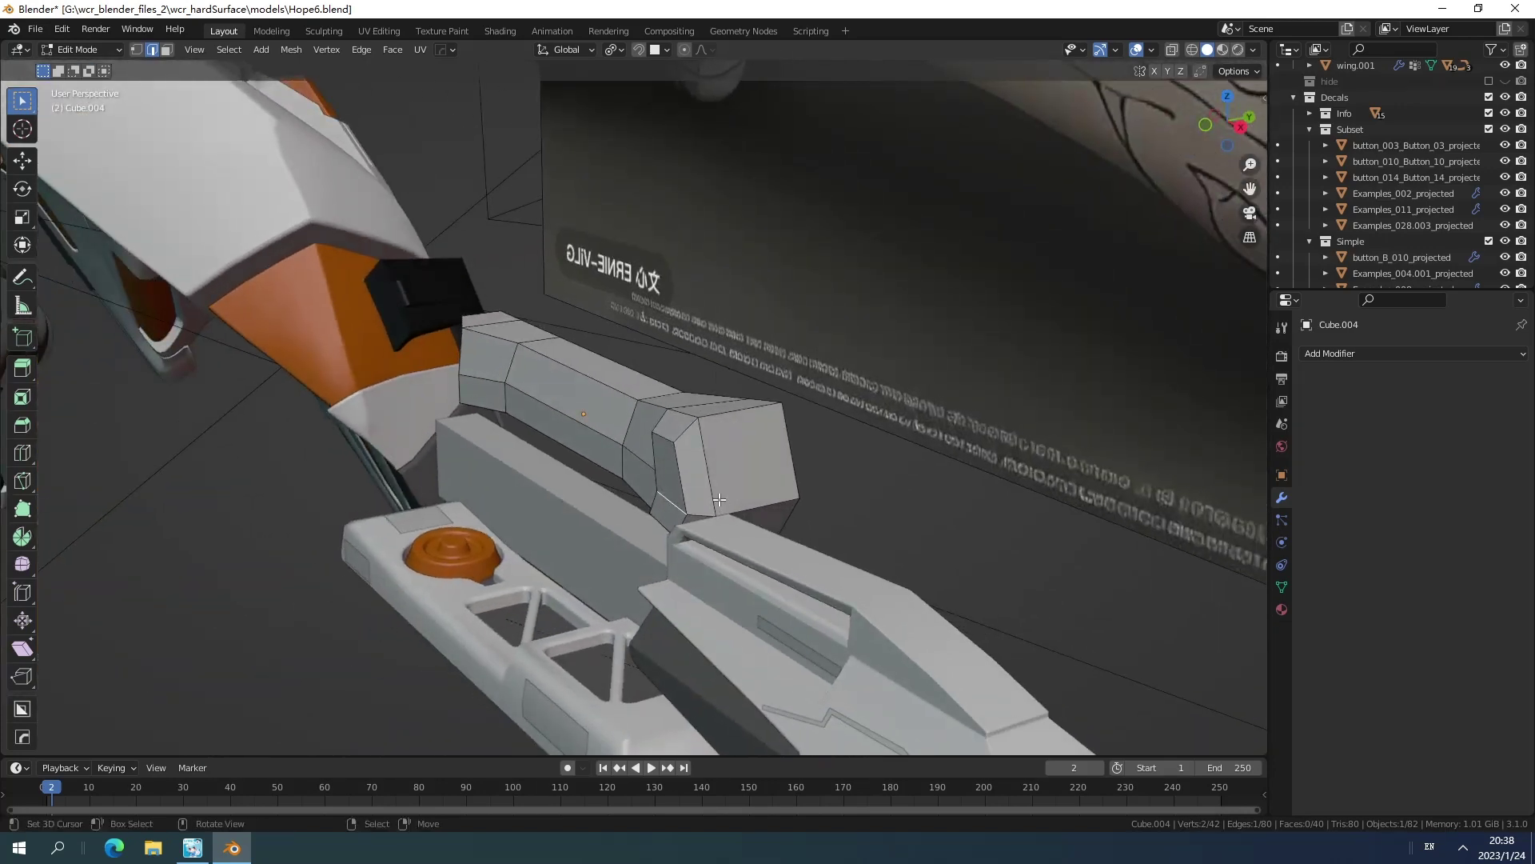
pyautogui.press('g')
pyautogui.press('y')
pyautogui.click(706, 502)
pyautogui.moveTo(696, 500)
pyautogui.mouseDown(button='middle')
pyautogui.moveTo(667, 495)
pyautogui.moveTo(713, 490)
pyautogui.mouseUp(button='middle')
pyautogui.press('a')
pyautogui.press('a')
# Symmetrize the entire block mesh in the -X to +X direction.
pyautogui.scroll(-6, 723, 472)
pyautogui.moveTo(793, 534)
pyautogui.mouseDown(button='middle')
pyautogui.moveTo(769, 444)
pyautogui.moveTo(753, 568)
pyautogui.moveTo(785, 535)
pyautogui.moveTo(779, 551)
pyautogui.mouseUp(button='middle')
pyautogui.moveTo(755, 630); pyautogui.dragTo(724, 514, button='middle')
pyautogui.scroll(3, 723, 514)
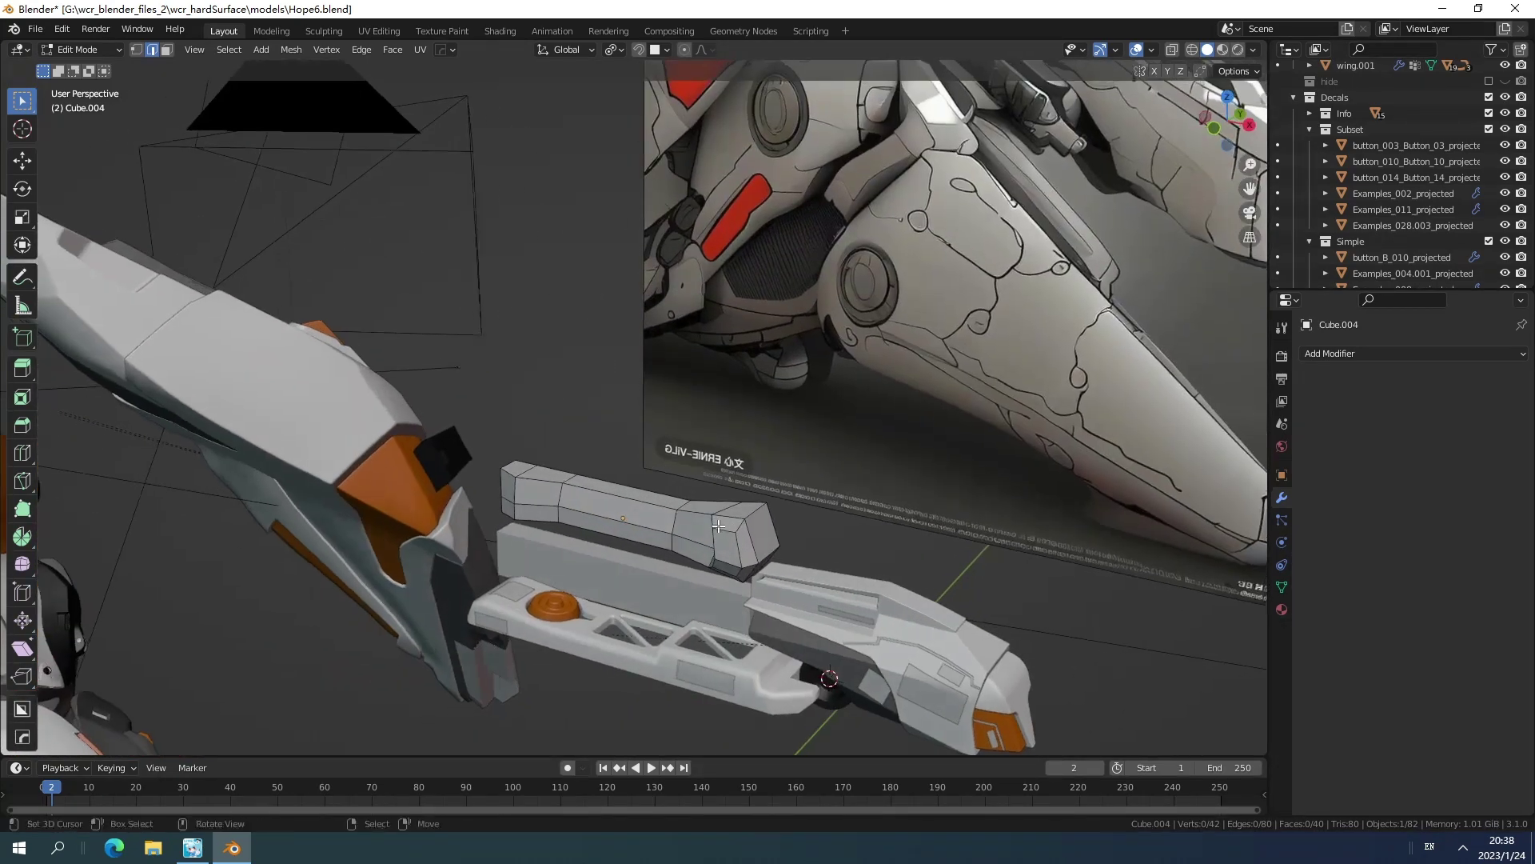
pyautogui.press('a')
pyautogui.click(292, 50)
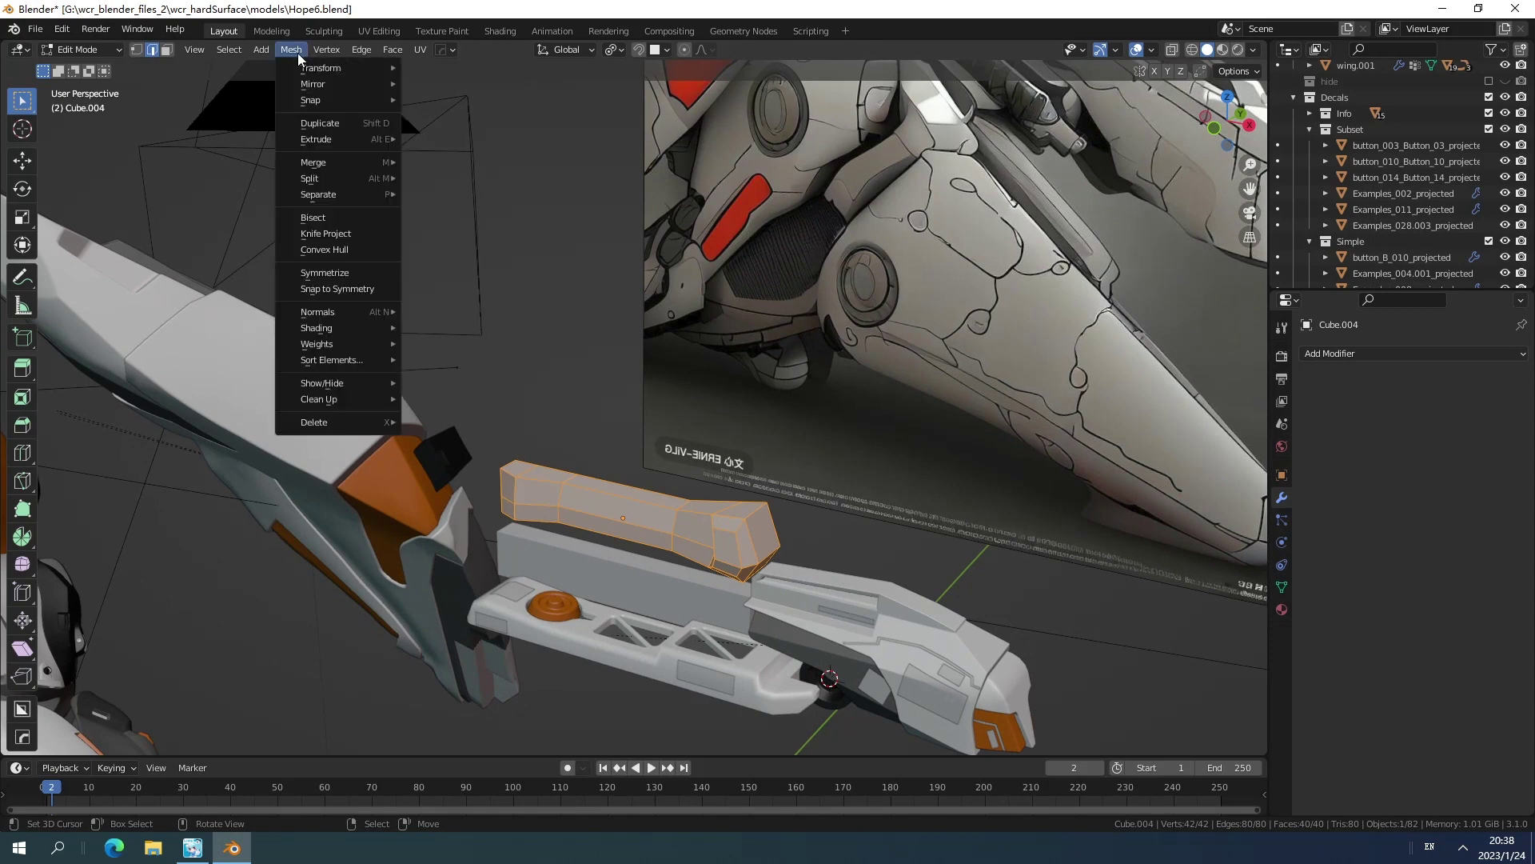
pyautogui.click(345, 272)
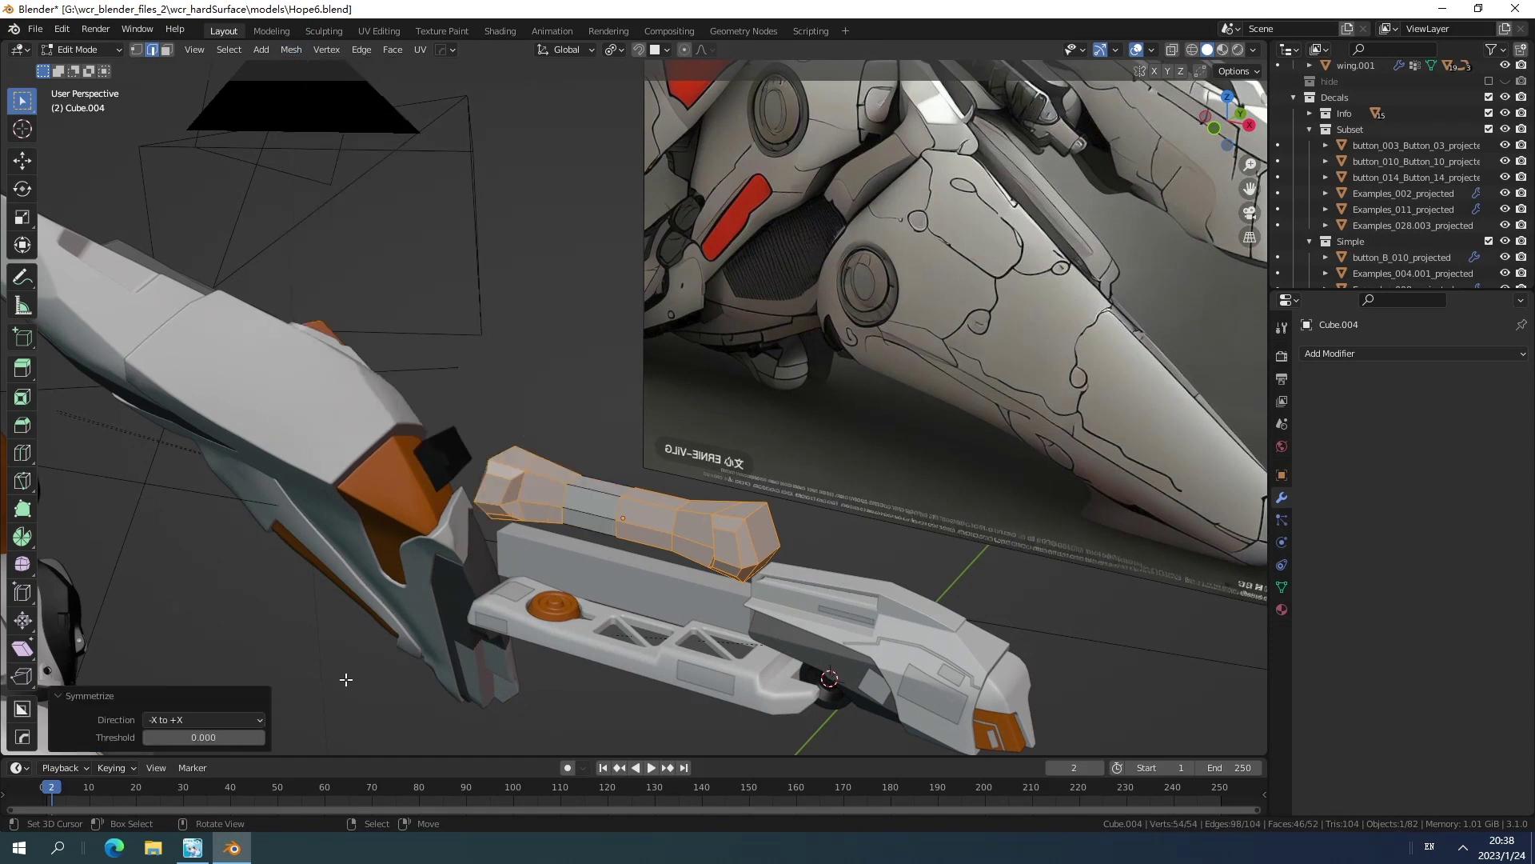
# Try symmetrizing the block mesh in the -Y to +Y direction and undo the operation.
pyautogui.click(227, 720)
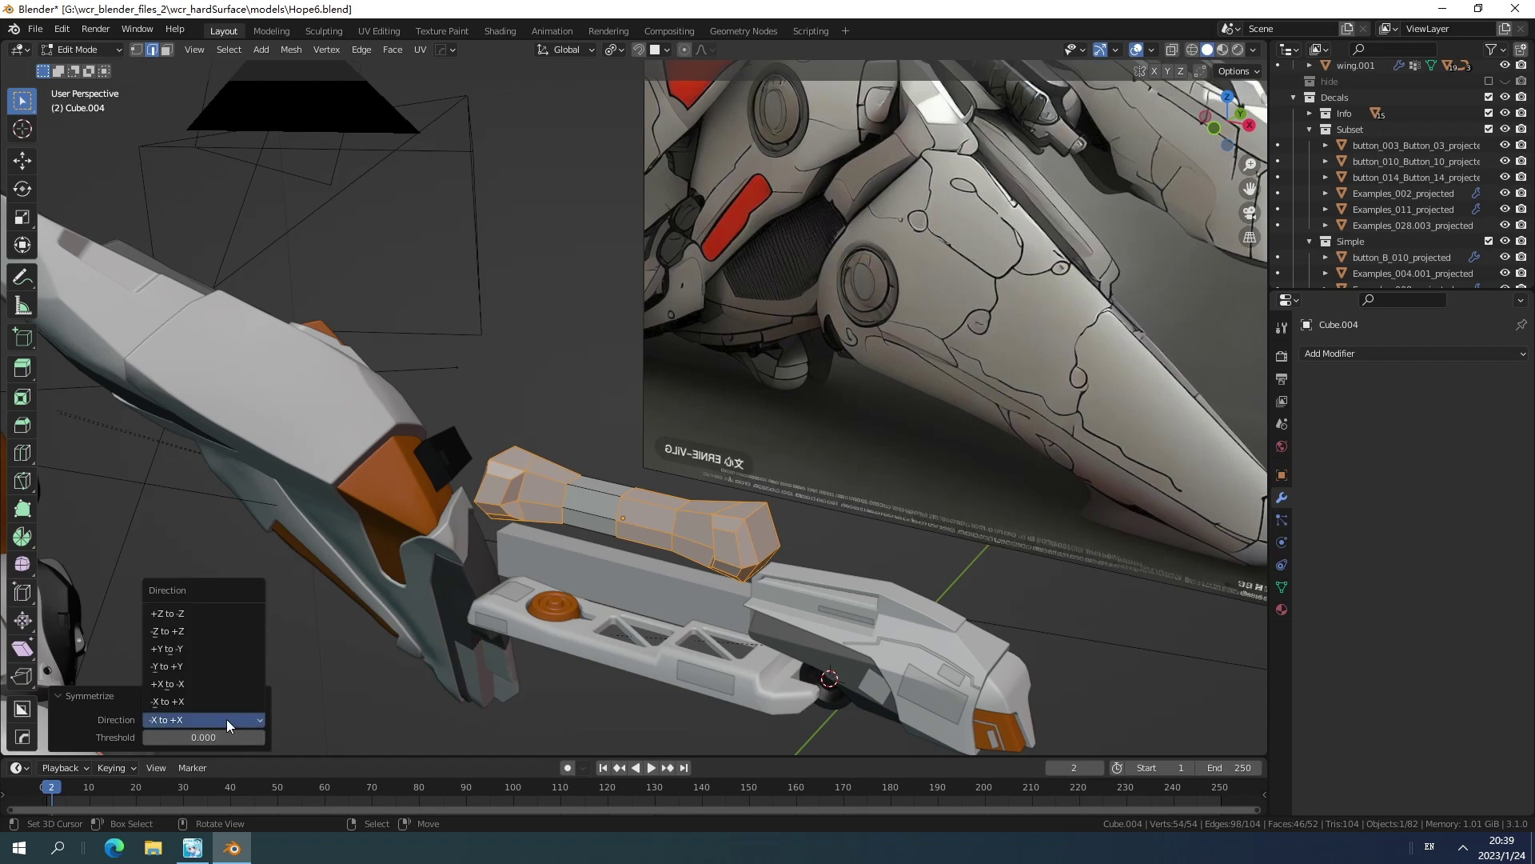
pyautogui.click(203, 666)
pyautogui.moveTo(560, 520); pyautogui.dragTo(569, 488, button='middle')
pyautogui.hotkey('ctrl', 'z')
pyautogui.scroll(2, 604, 497)
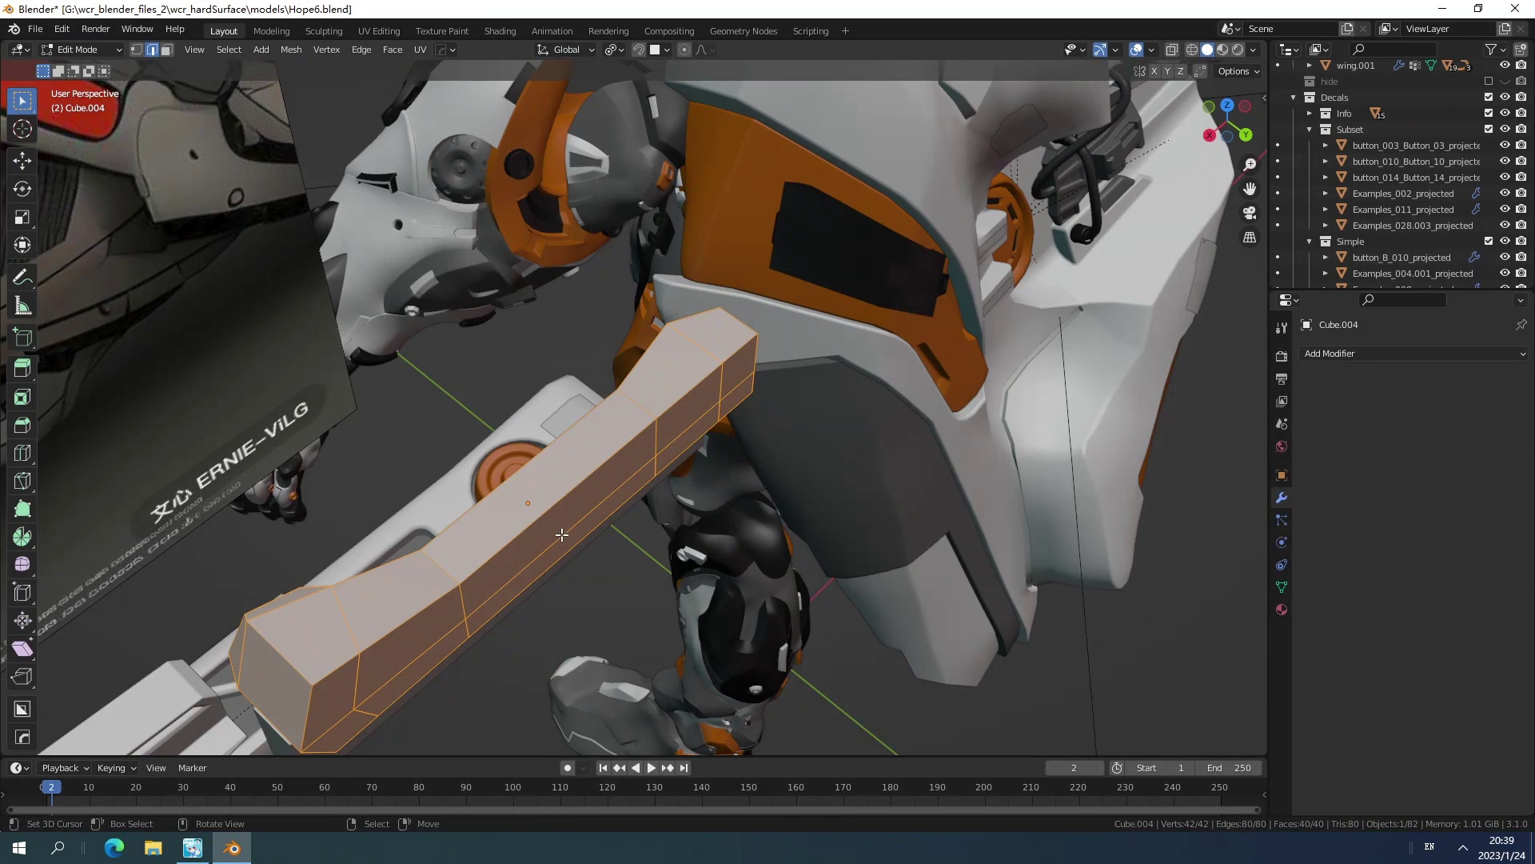
# Set the block's origin to its center of mass (surface) in Object Mode.
pyautogui.press('Tab')
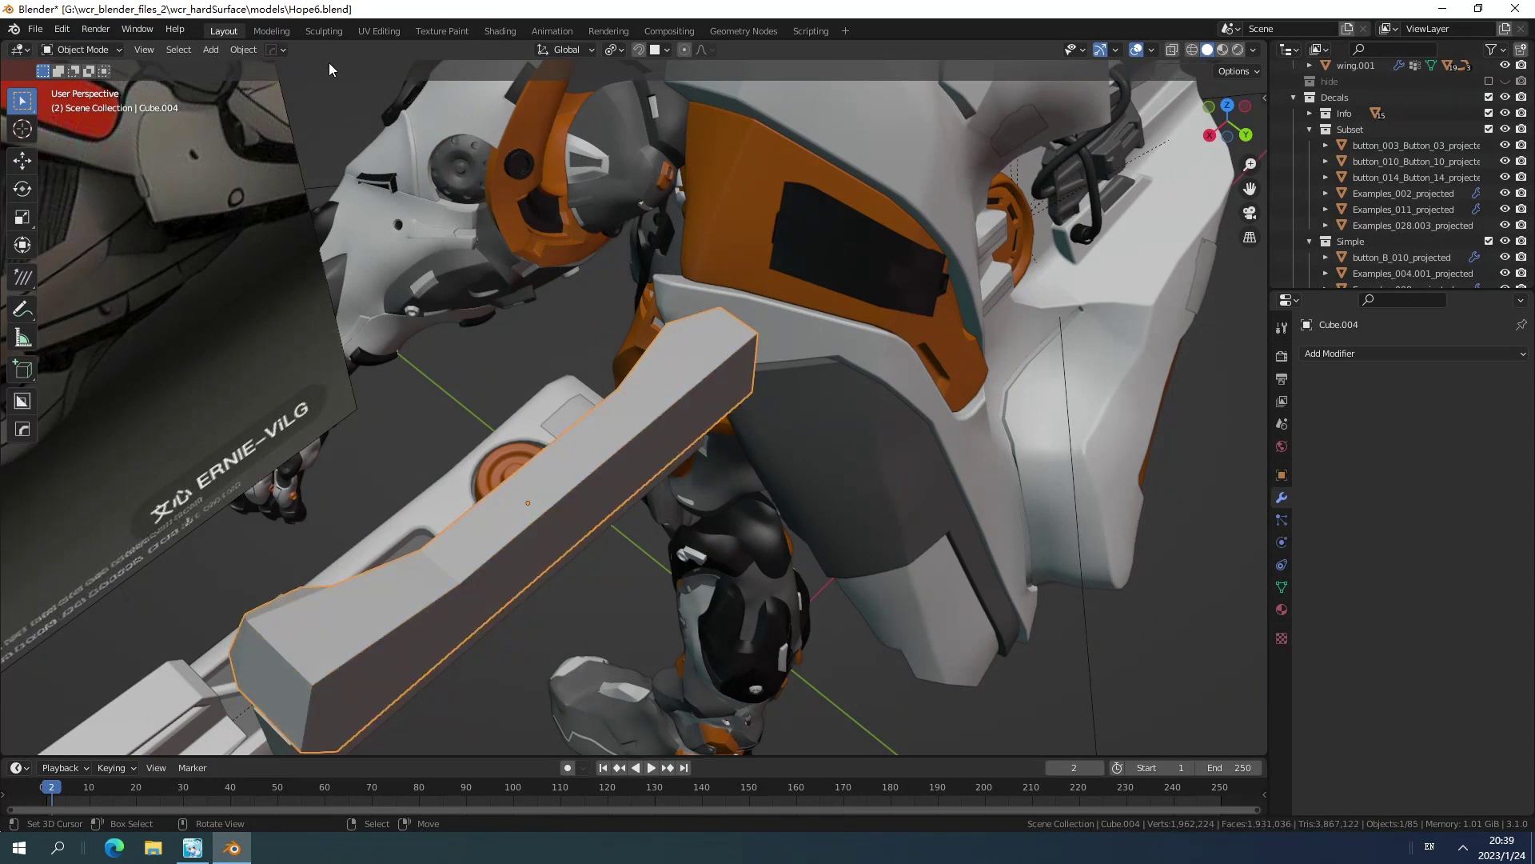
pyautogui.click(241, 49)
pyautogui.moveTo(283, 83)
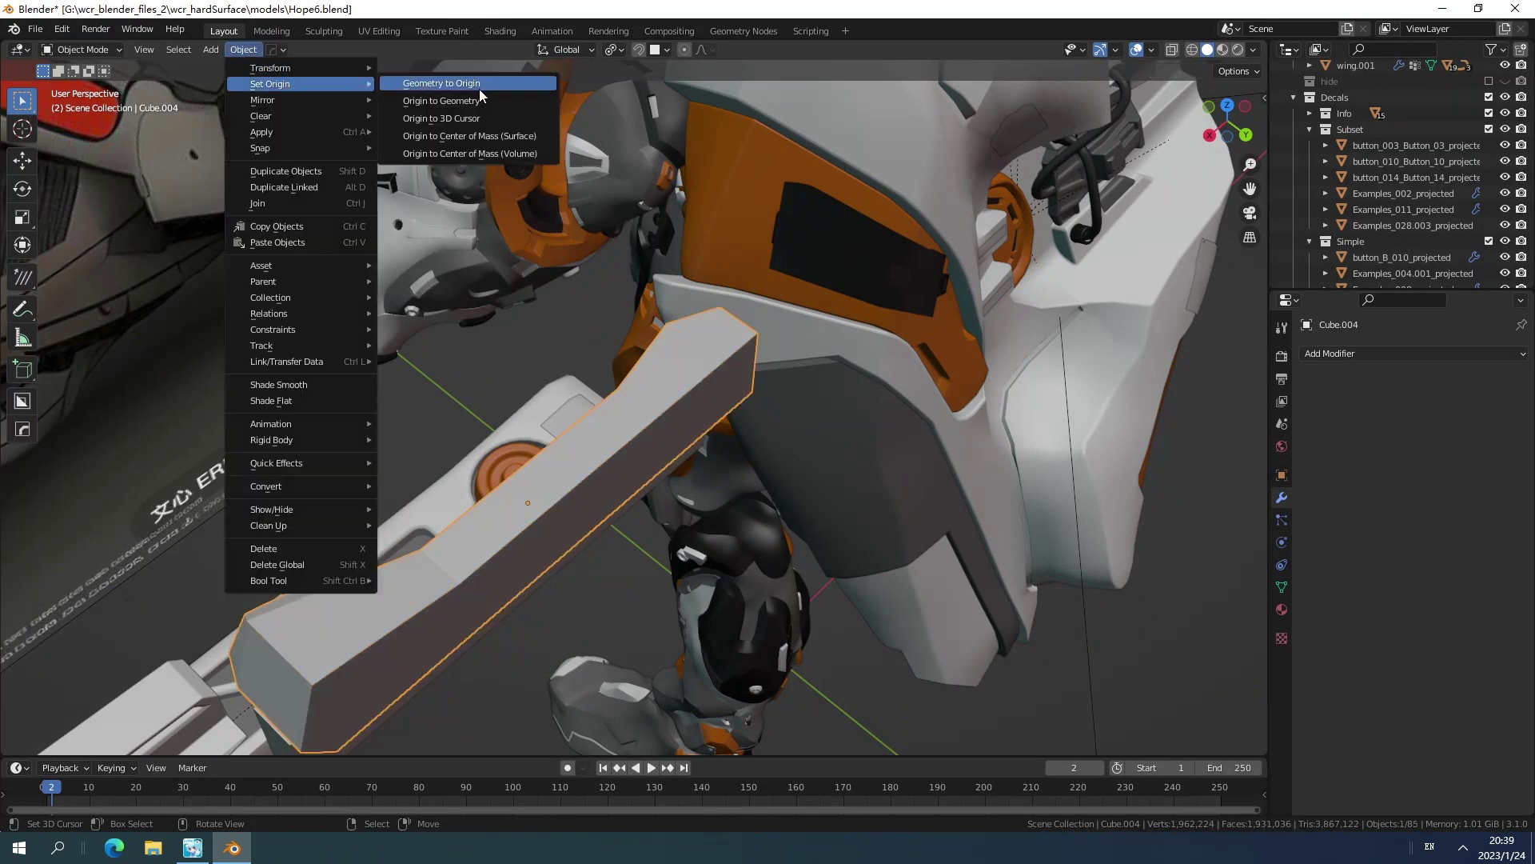
pyautogui.click(505, 136)
# Select the long upper middle face on the block's side in face mode and open the snap options for it.
pyautogui.moveTo(549, 421); pyautogui.dragTo(500, 528, button='middle')
pyautogui.press('Tab')
pyautogui.press('3')
pyautogui.click(501, 548)
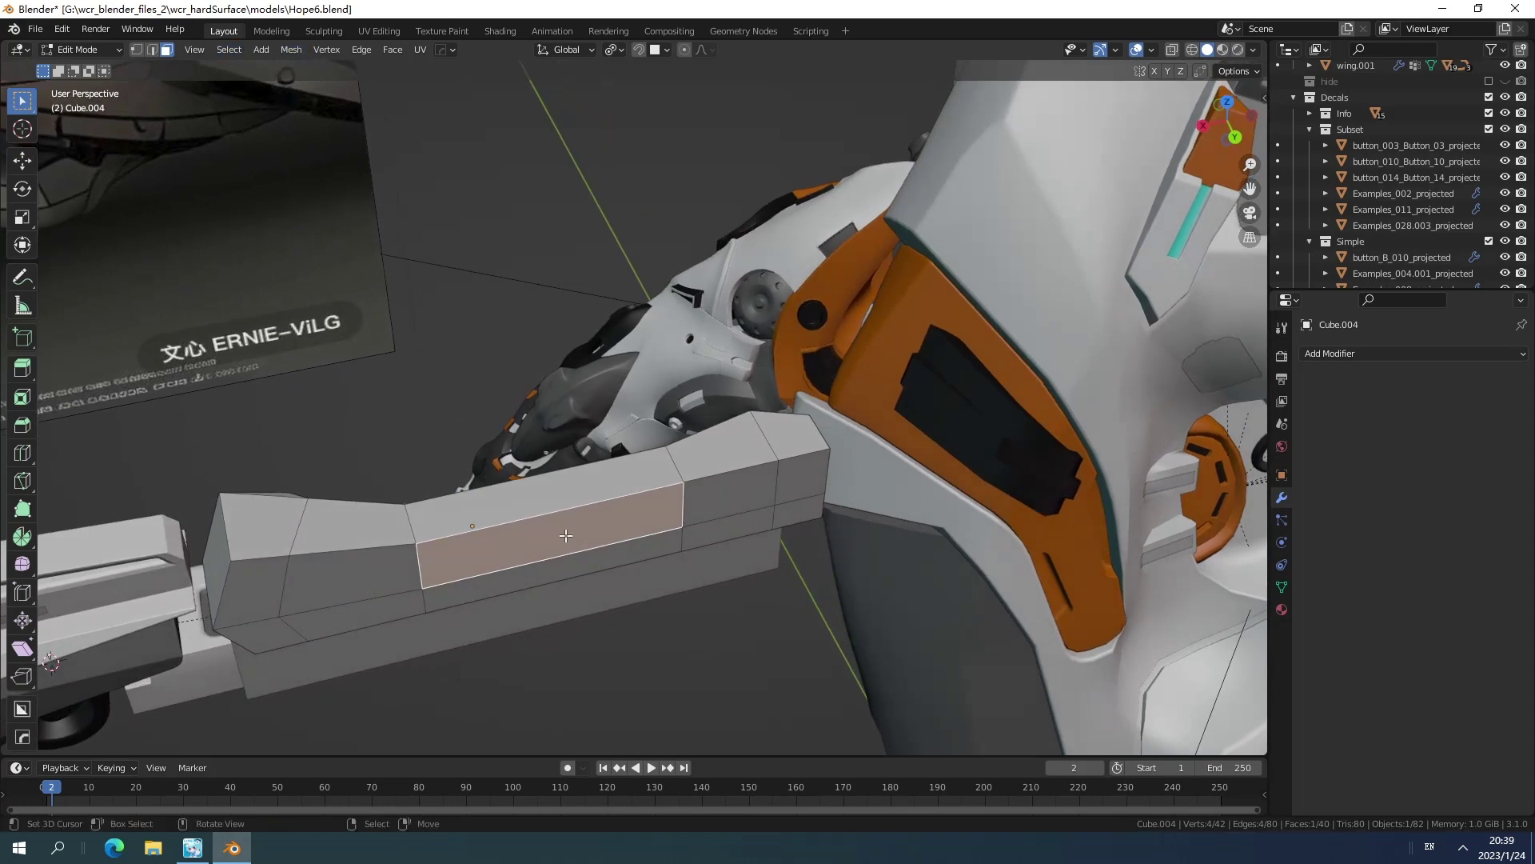
pyautogui.hotkey('shift', 's')
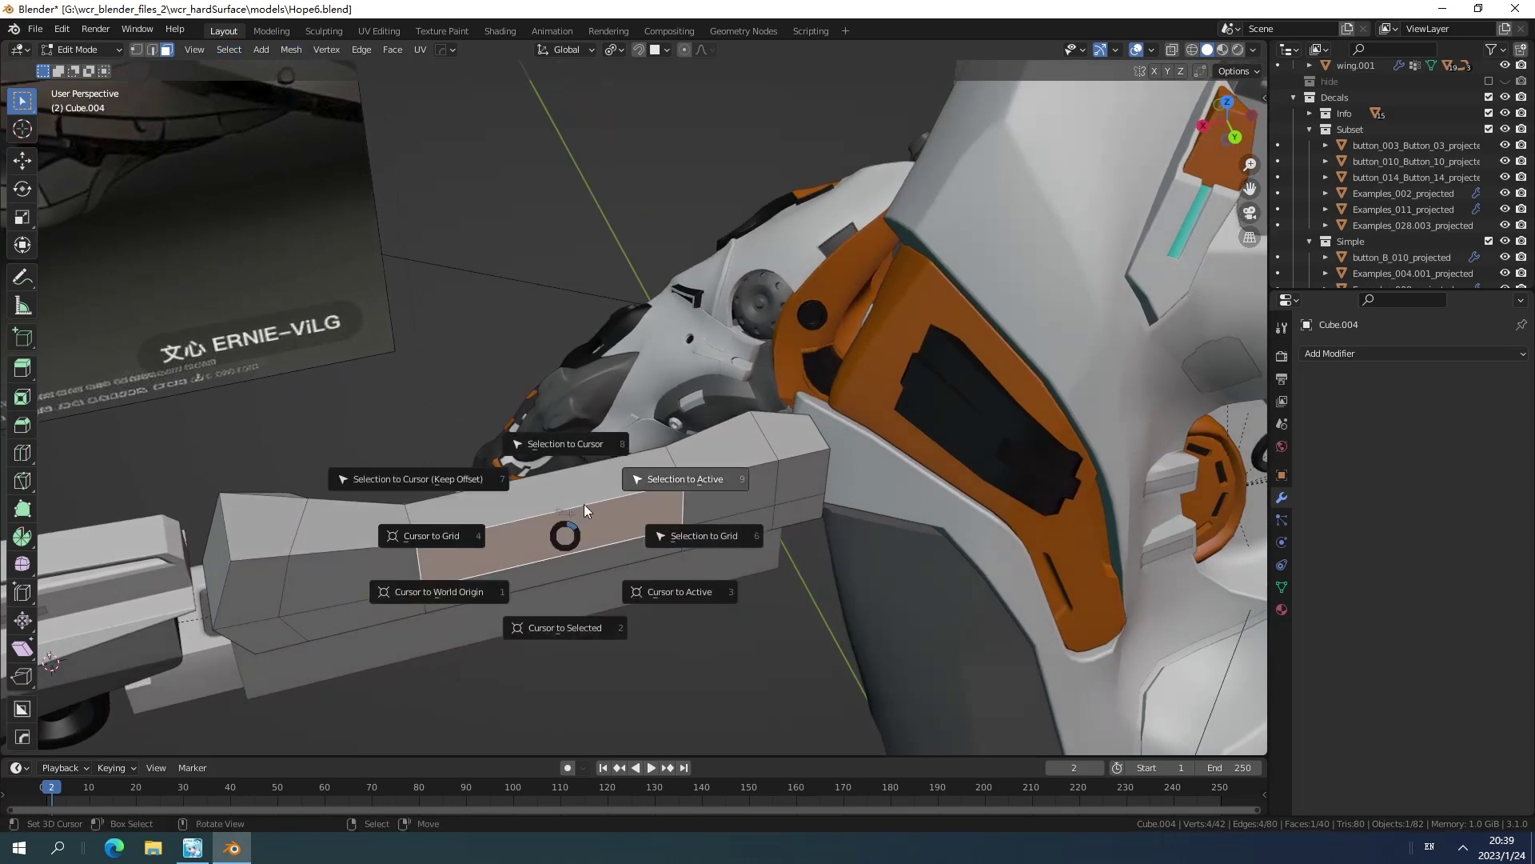